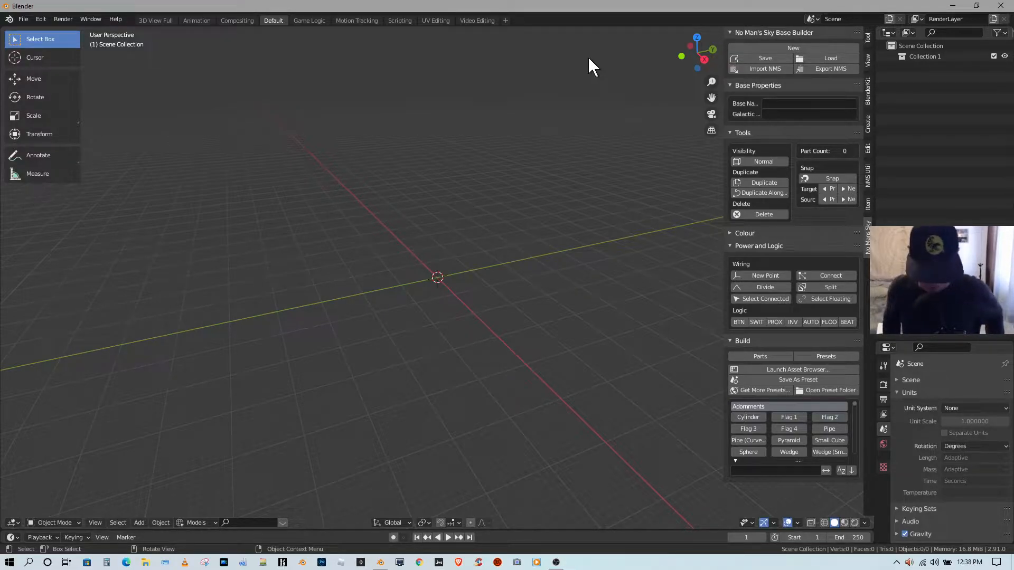
{"action": "middle_click_drag", "start_coordinate": [507, 226], "coordinate": [829, 337]}
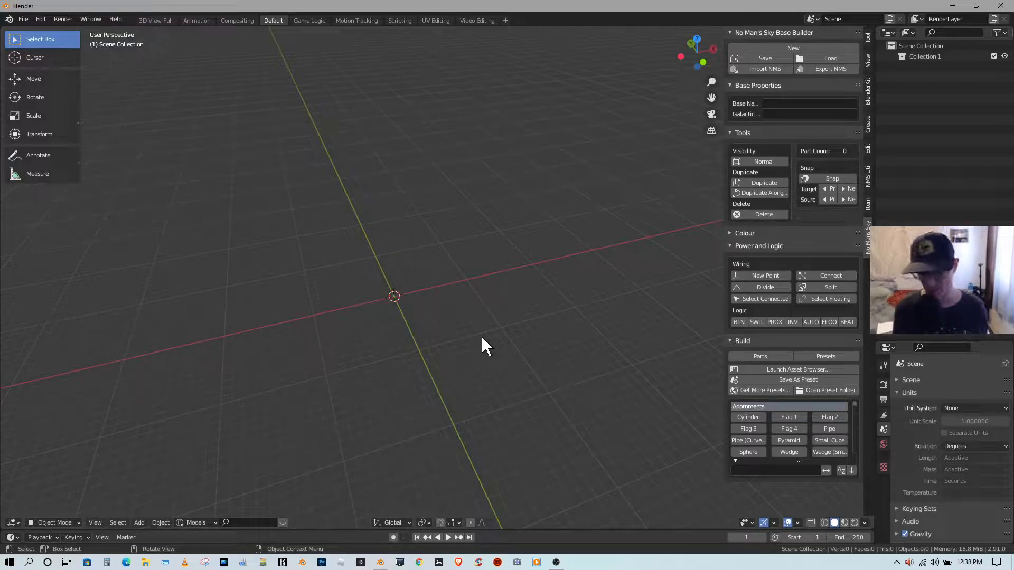
{"action": "scroll", "coordinate": [482, 337], "scroll_direction": "up", "scroll_amount": 4}
{"action": "middle_click_drag", "start_coordinate": [394, 324], "coordinate": [497, 325]}
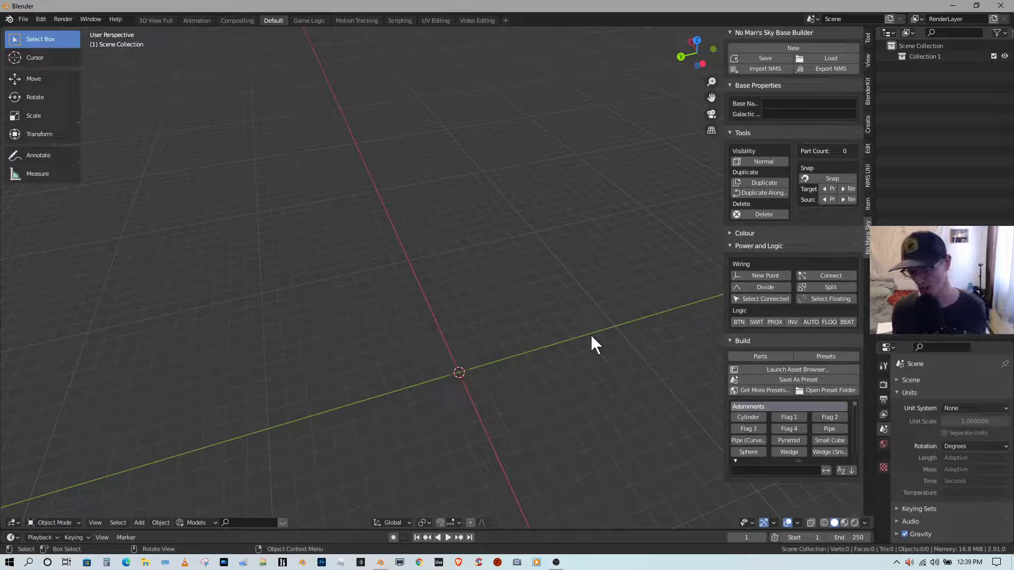
{"action": "middle_click_drag", "start_coordinate": [585, 336], "coordinate": [536, 315]}
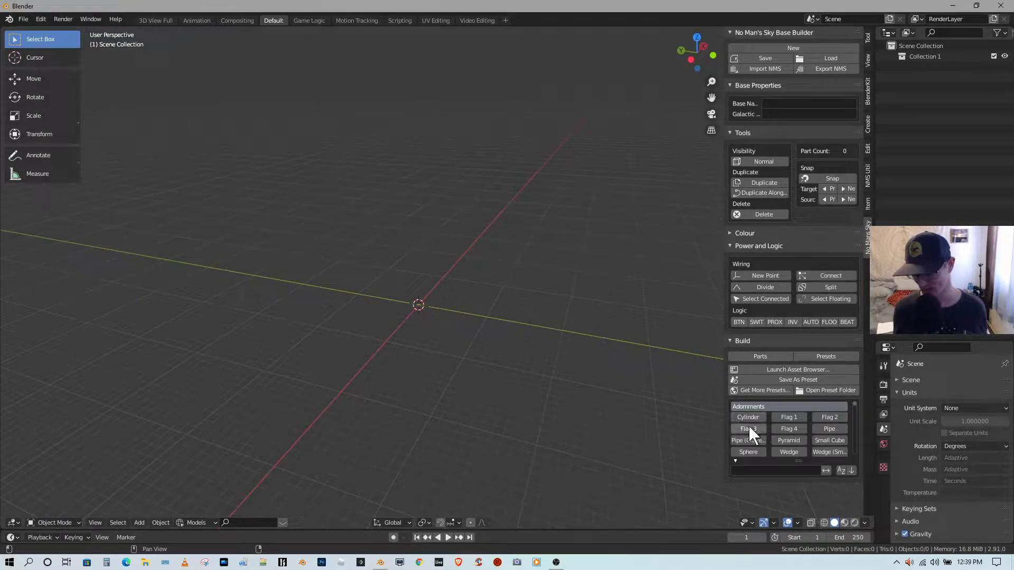
- Widen the No Man's Sky sidebar, collapse its Power and Logic and Tools sections, and lengthen the build parts list
{"action": "left_click_drag", "start_coordinate": [726, 392], "coordinate": [579, 393]}
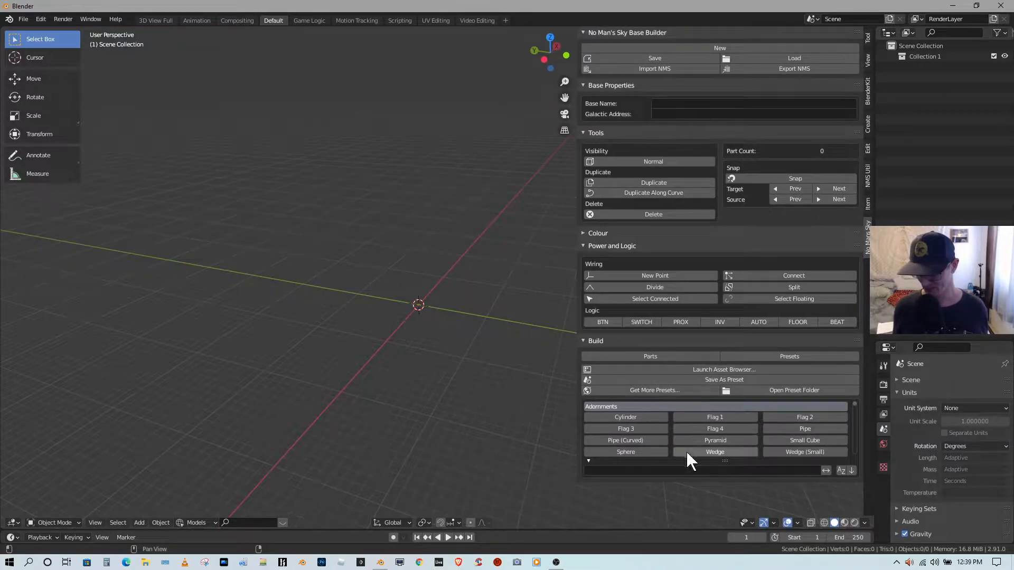
{"action": "left_click", "coordinate": [583, 233]}
{"action": "left_click", "coordinate": [584, 232]}
{"action": "left_click", "coordinate": [581, 246]}
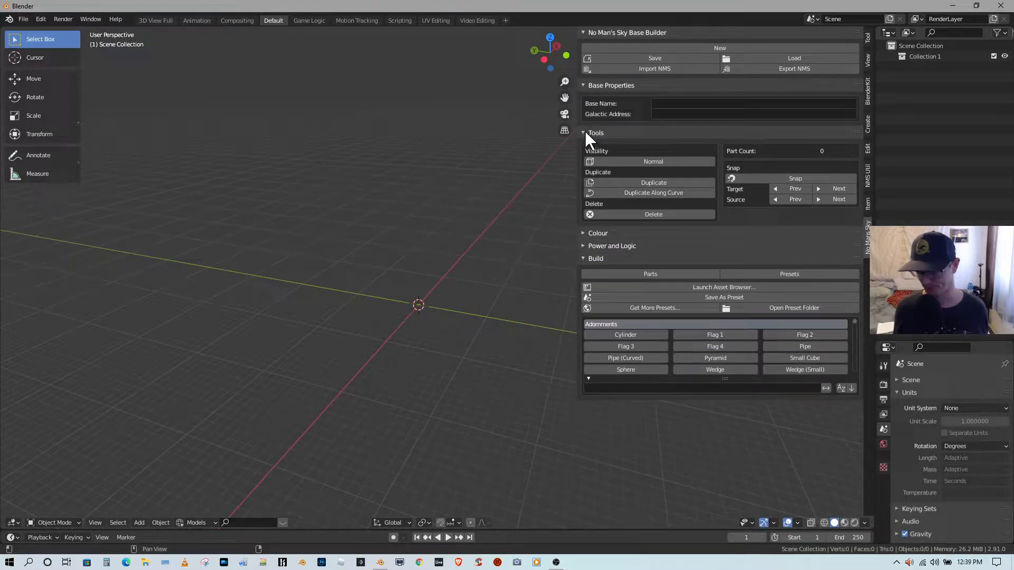
{"action": "left_click", "coordinate": [584, 131]}
{"action": "left_click_drag", "start_coordinate": [725, 290], "coordinate": [731, 503]}
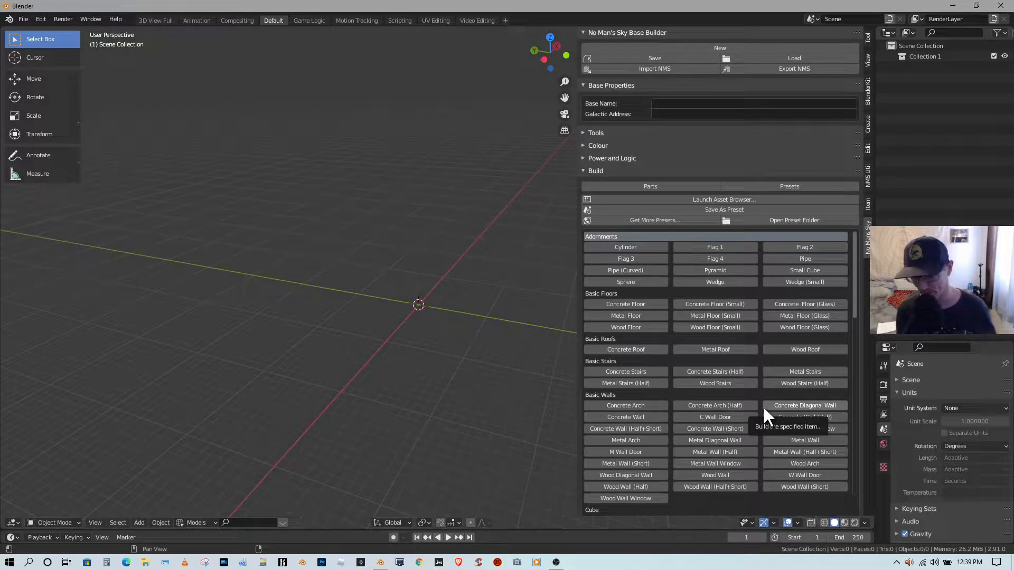
{"action": "left_click", "coordinate": [422, 523]}
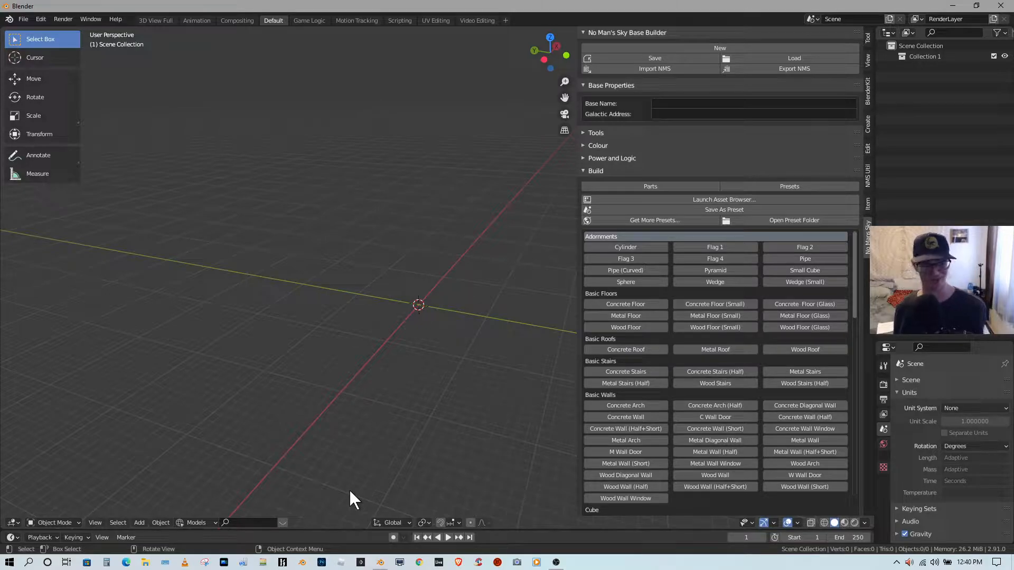
{"action": "left_click", "coordinate": [409, 523]}
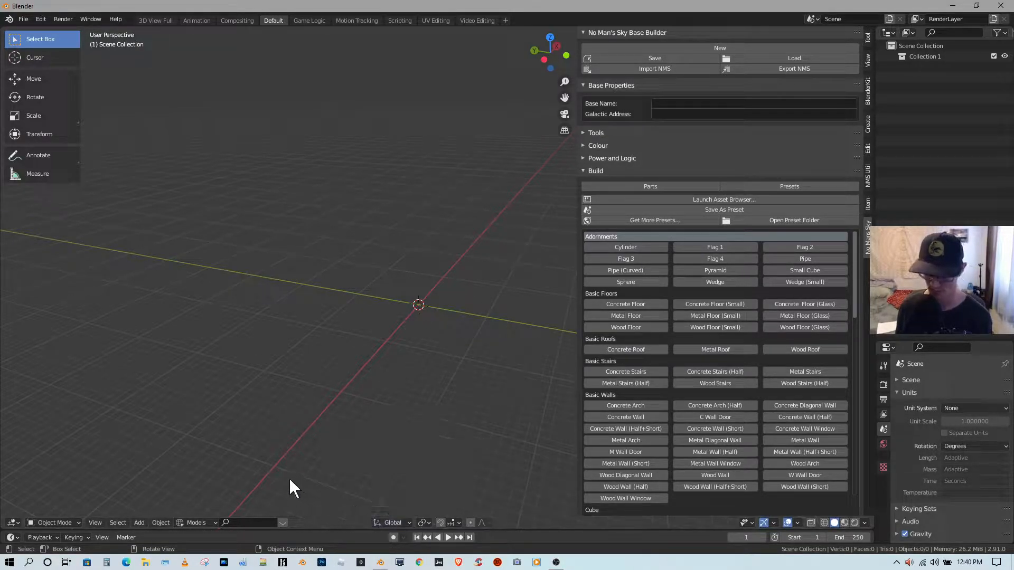
{"action": "left_click", "coordinate": [404, 522]}
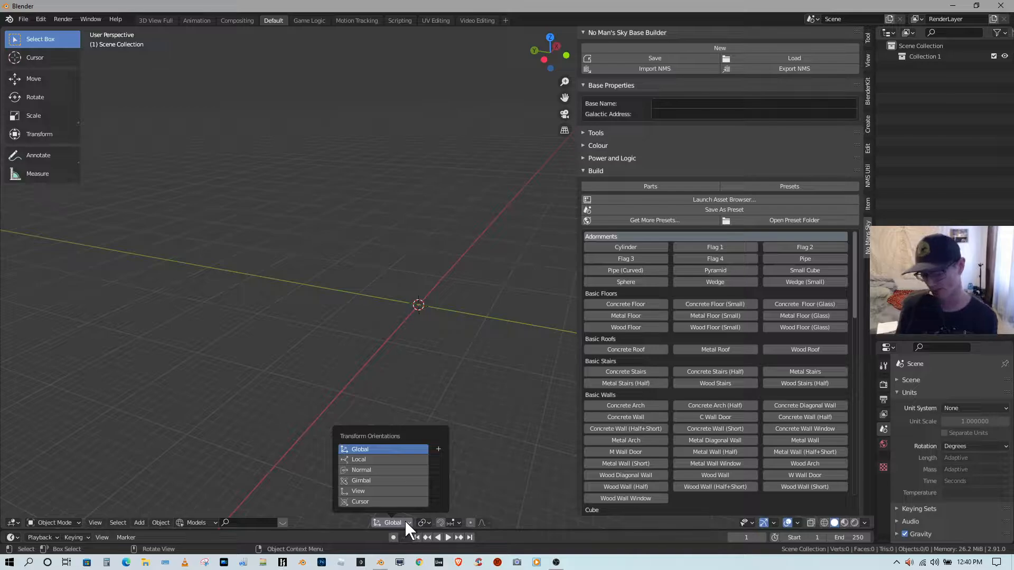
{"action": "left_click", "coordinate": [405, 524]}
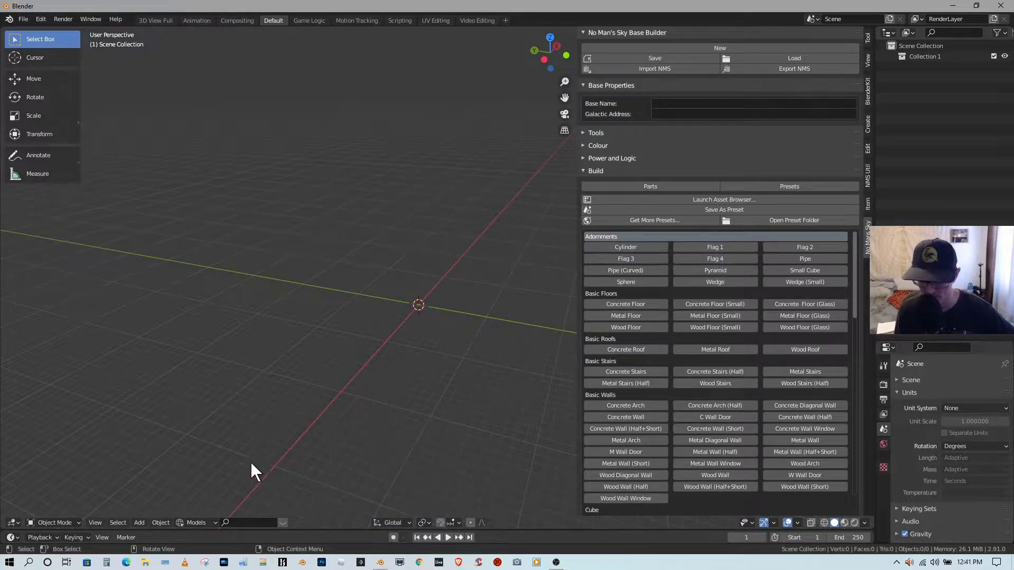
{"action": "middle_click_drag", "start_coordinate": [247, 407], "coordinate": [465, 242]}
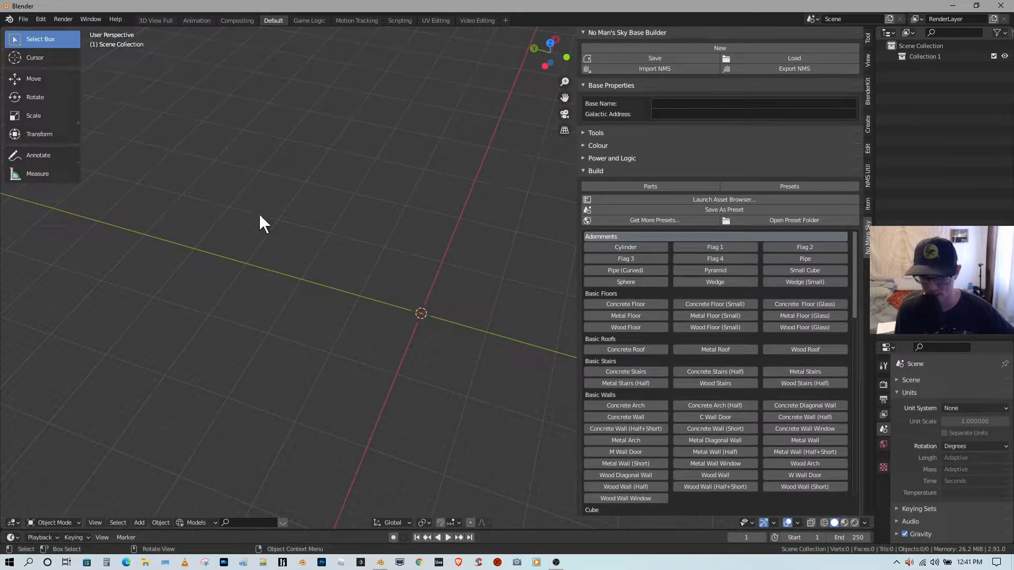
{"action": "middle_click_drag", "start_coordinate": [346, 362], "coordinate": [442, 247]}
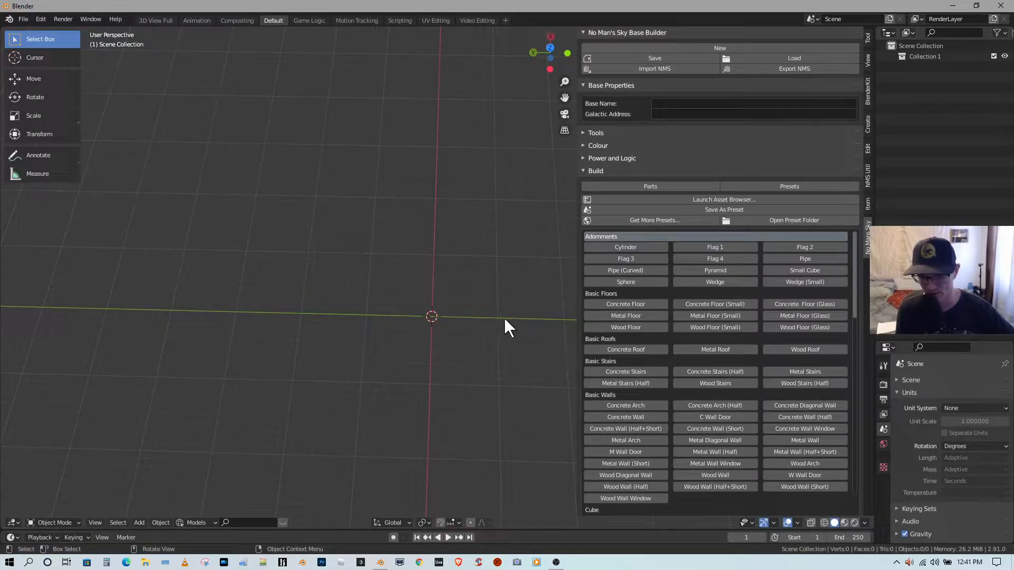
{"action": "middle_click_drag", "start_coordinate": [505, 319], "coordinate": [489, 322]}
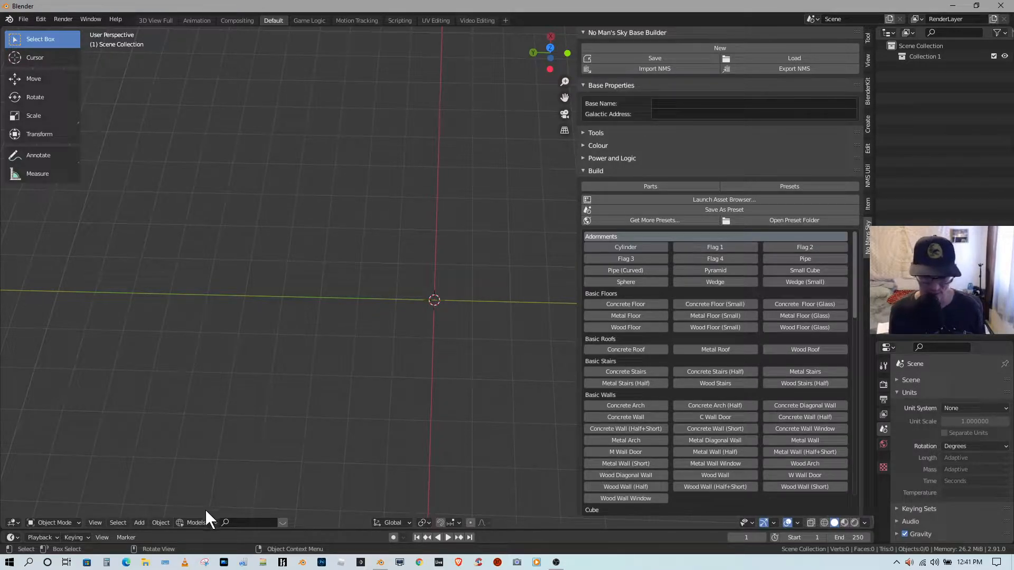
{"action": "left_click", "coordinate": [163, 524]}
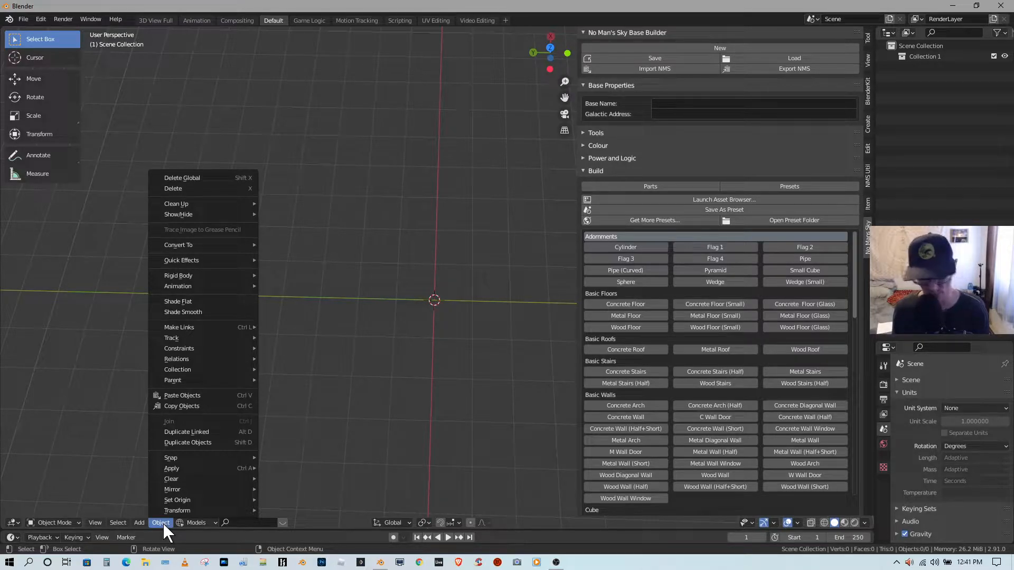
{"action": "mouse_move", "coordinate": [175, 512]}
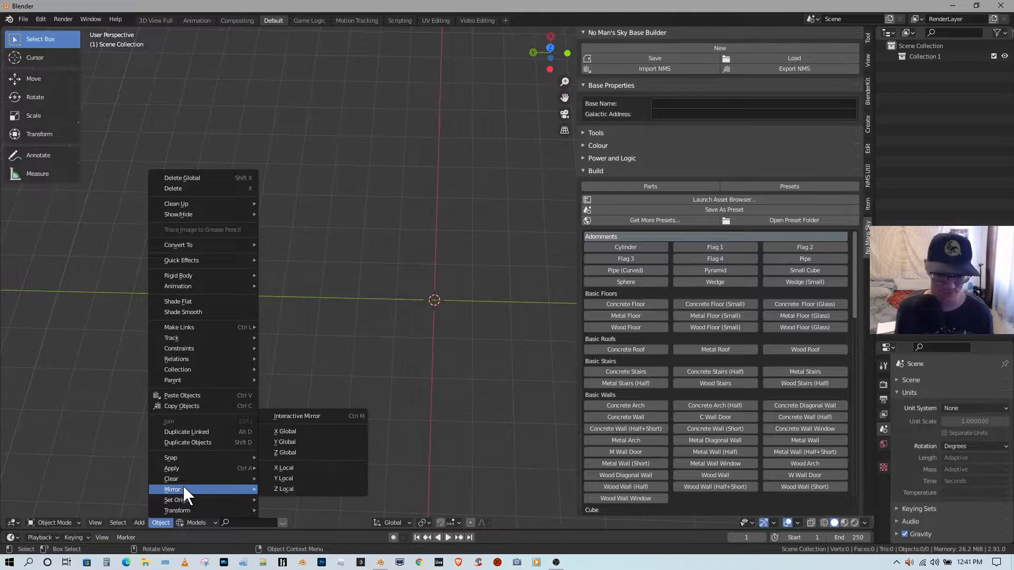
{"action": "mouse_move", "coordinate": [196, 467]}
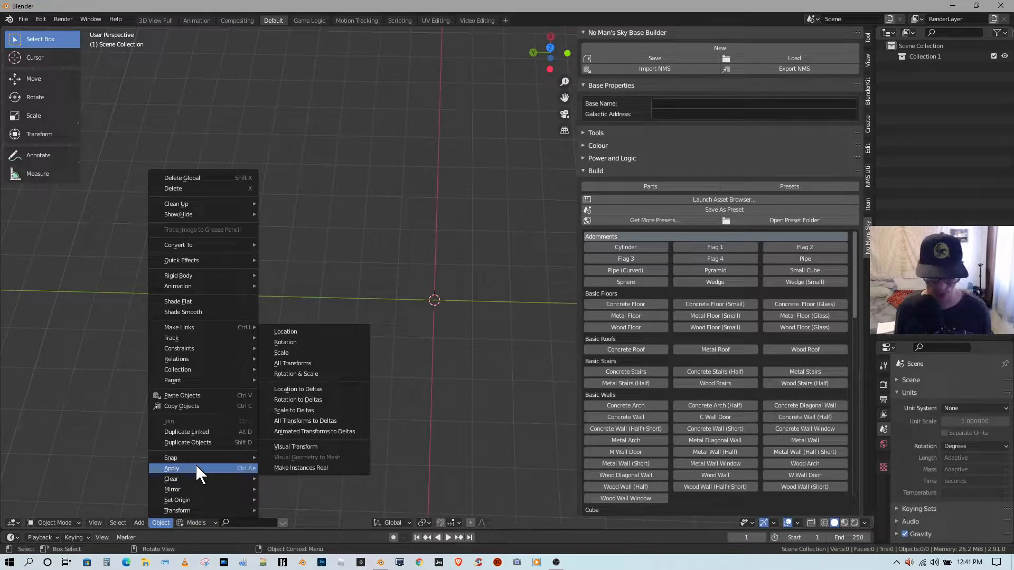
{"action": "left_click", "coordinate": [139, 523]}
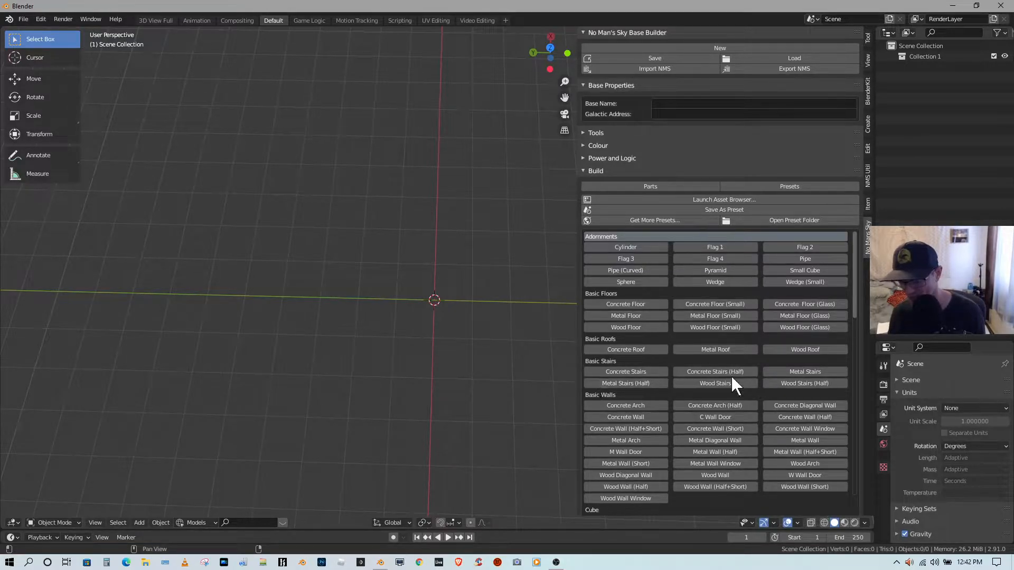
- Build a Race Start part from the Exocraft category of the base builder's parts list
{"action": "scroll", "coordinate": [688, 340], "scroll_direction": "down", "scroll_amount": 8}
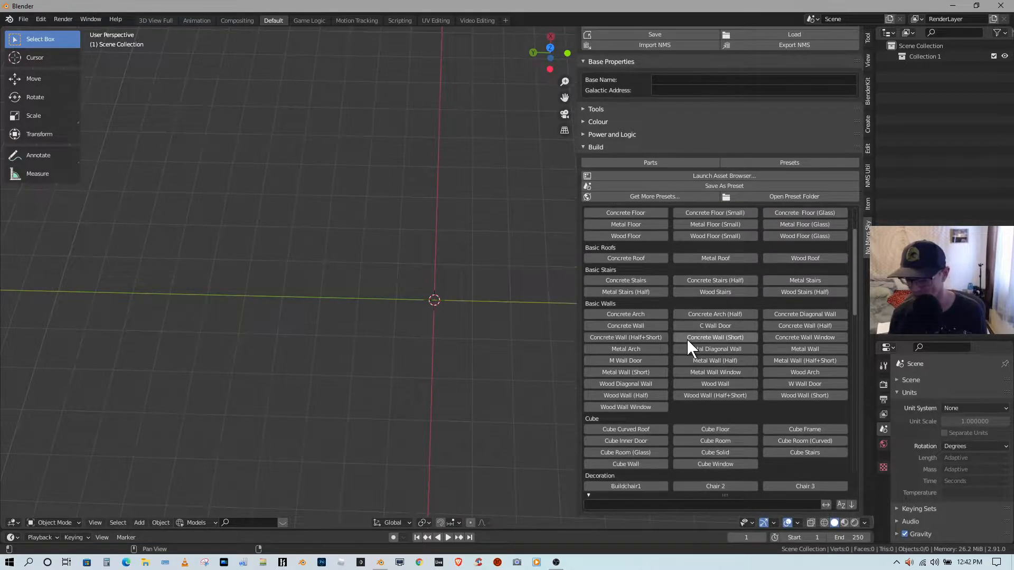
{"action": "scroll", "coordinate": [688, 341], "scroll_direction": "down", "scroll_amount": 5}
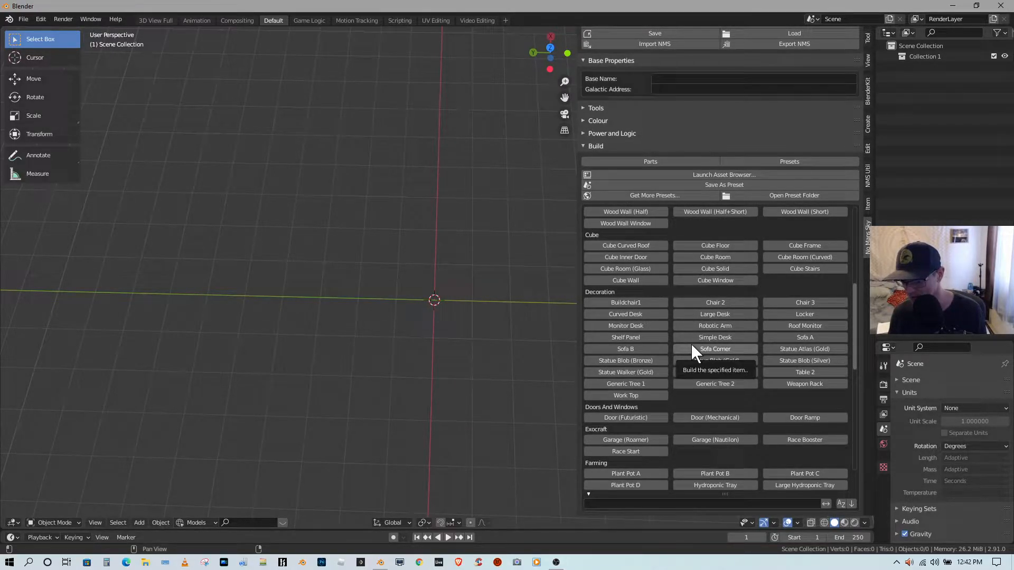
{"action": "scroll", "coordinate": [691, 345], "scroll_direction": "down", "scroll_amount": 2}
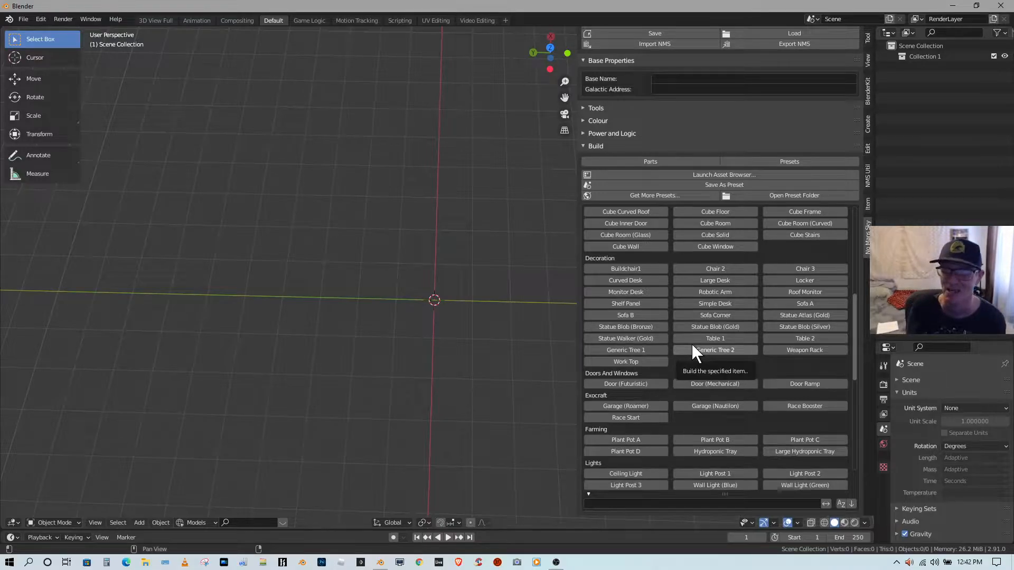
{"action": "left_click", "coordinate": [620, 417]}
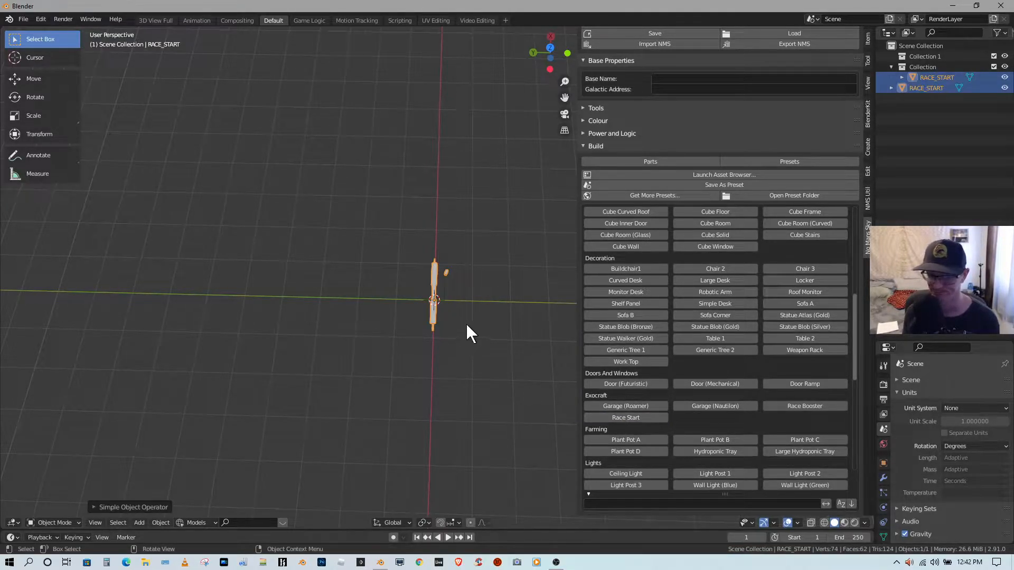
- Scale the race start part up uniformly to about 10 times its size
{"action": "scroll", "coordinate": [497, 322], "scroll_direction": "up", "scroll_amount": 3}
{"action": "middle_click_drag", "start_coordinate": [497, 322], "coordinate": [504, 243]}
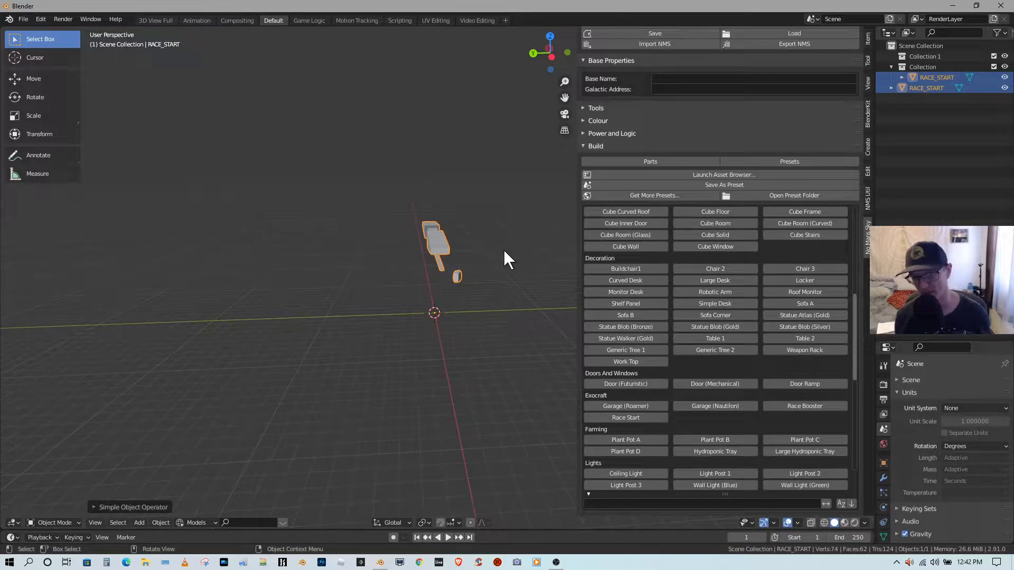
{"action": "key", "text": "s"}
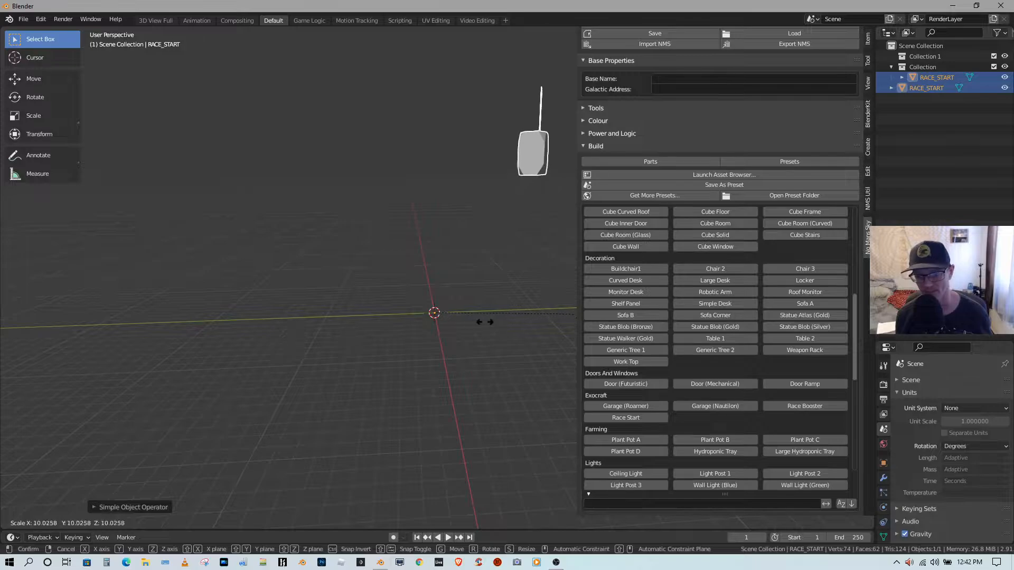
{"action": "left_click", "coordinate": [485, 321]}
{"action": "middle_click_drag", "start_coordinate": [486, 320], "coordinate": [478, 353]}
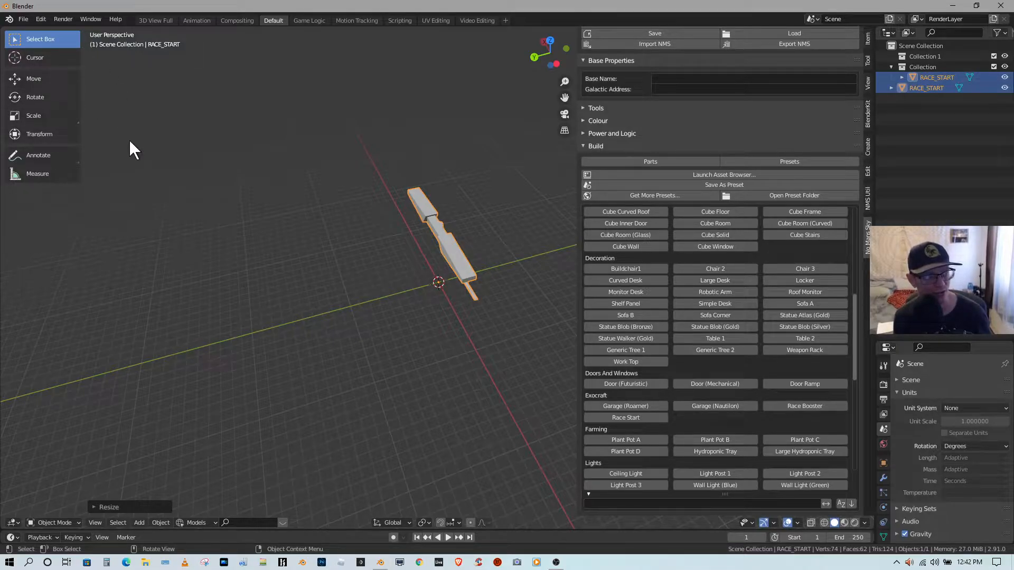
- Create a linked duplicate of the race start and move the copy along the positive Y axis, well clear of the original
{"action": "left_click", "coordinate": [31, 80]}
{"action": "left_click", "coordinate": [53, 98]}
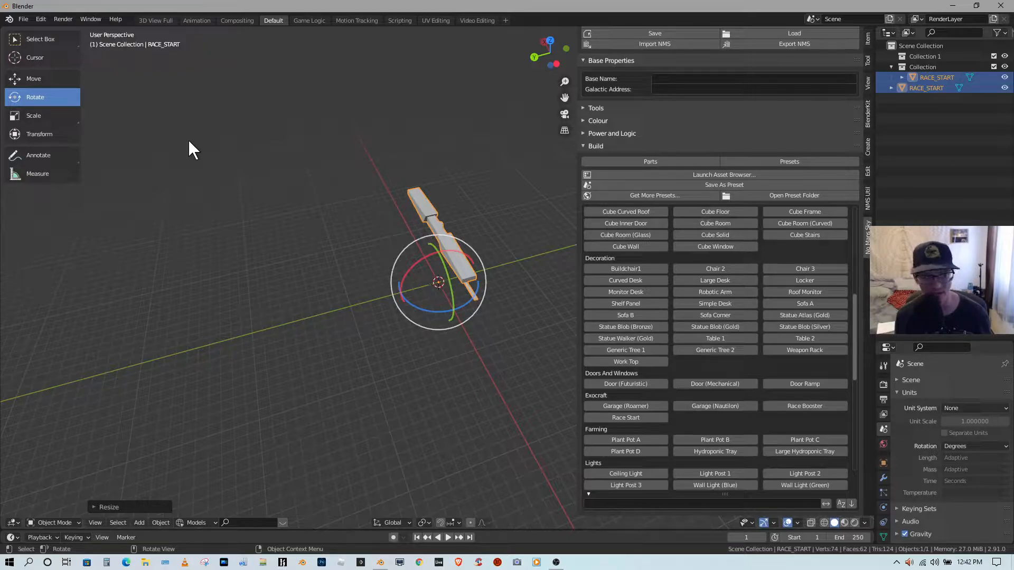
{"action": "left_click", "coordinate": [36, 79]}
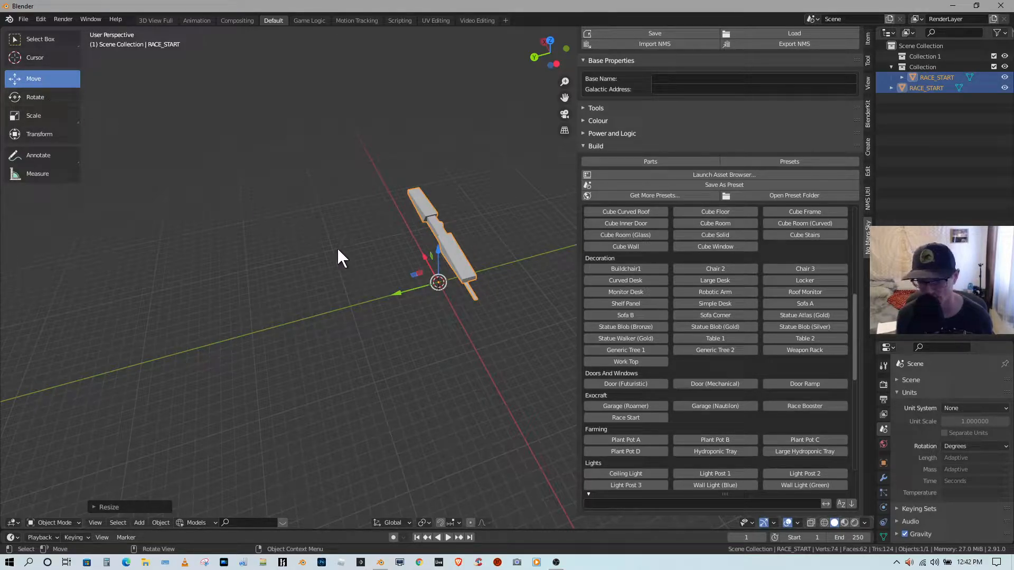
{"action": "middle_click_drag", "start_coordinate": [357, 261], "coordinate": [335, 243]}
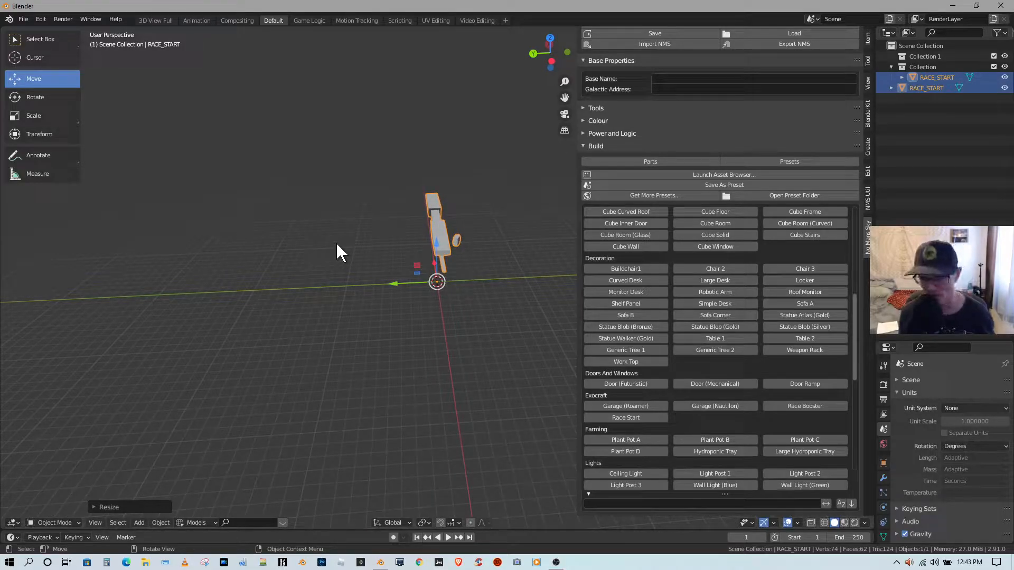
{"action": "key", "text": "alt+d"}
{"action": "key", "text": "Escape"}
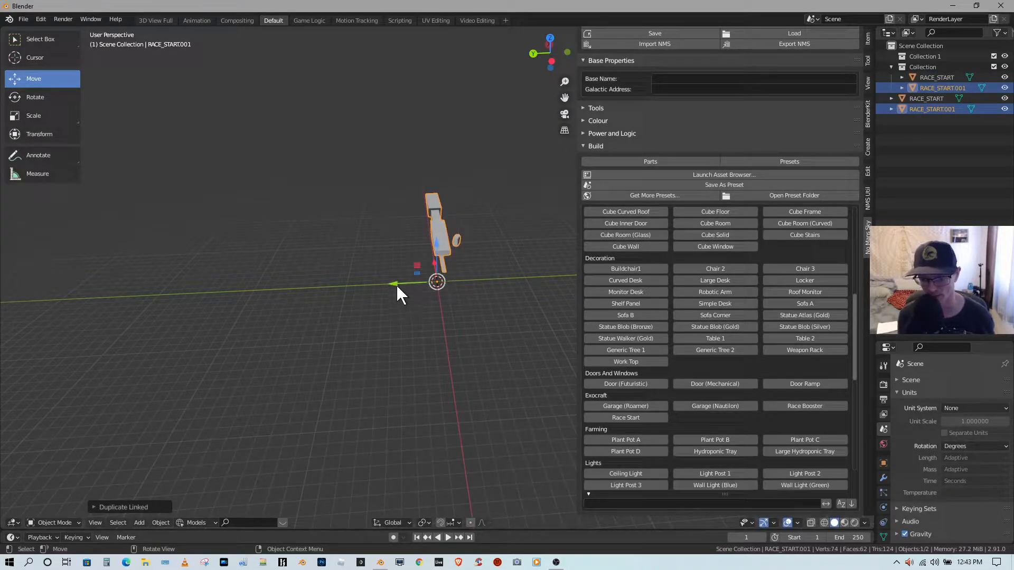
{"action": "left_click_drag", "start_coordinate": [397, 286], "coordinate": [203, 299]}
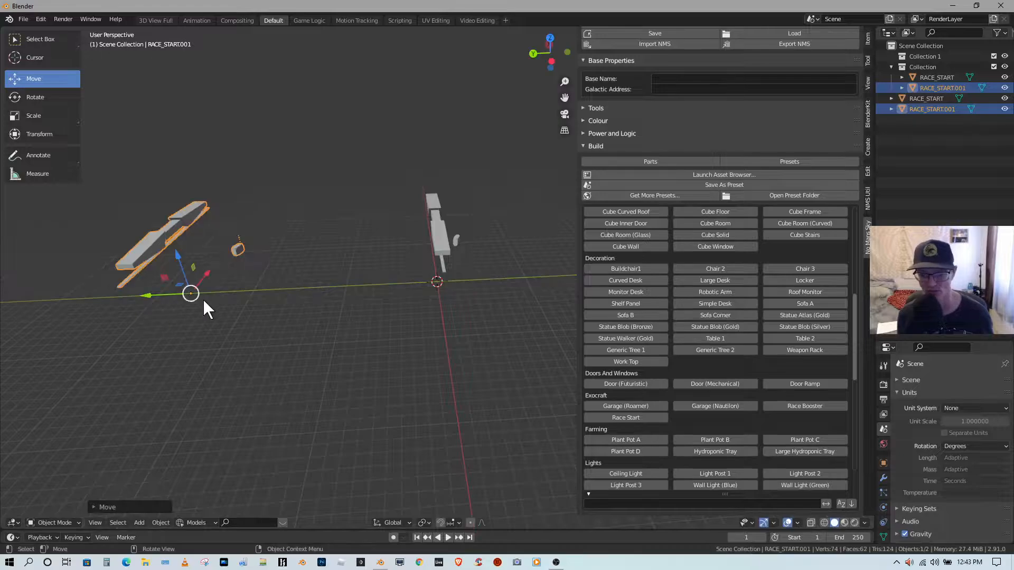
{"action": "middle_click_drag", "start_coordinate": [203, 299], "coordinate": [393, 340]}
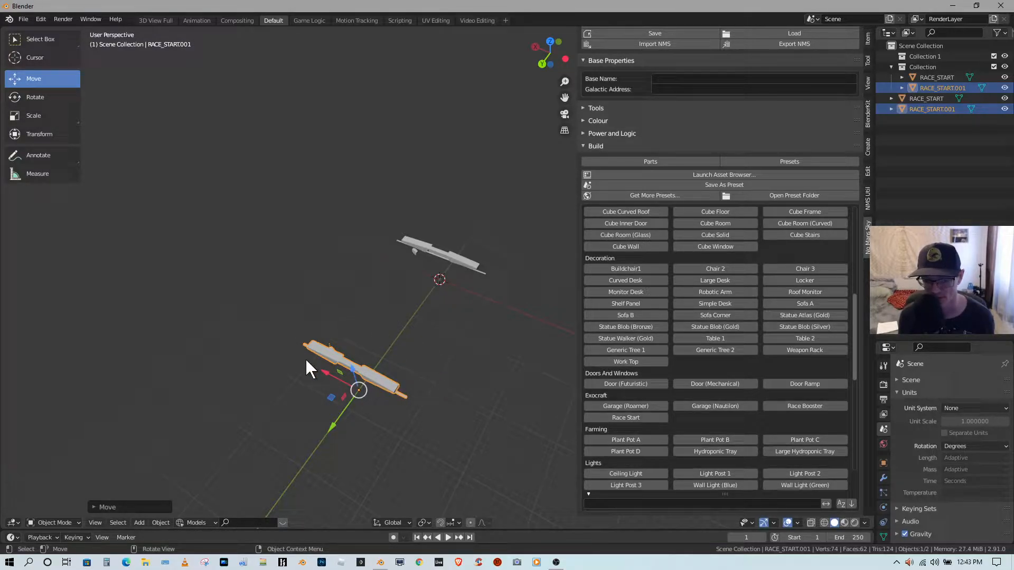
- Mirror the duplicated race start along its local X axis
{"action": "left_click", "coordinate": [160, 521]}
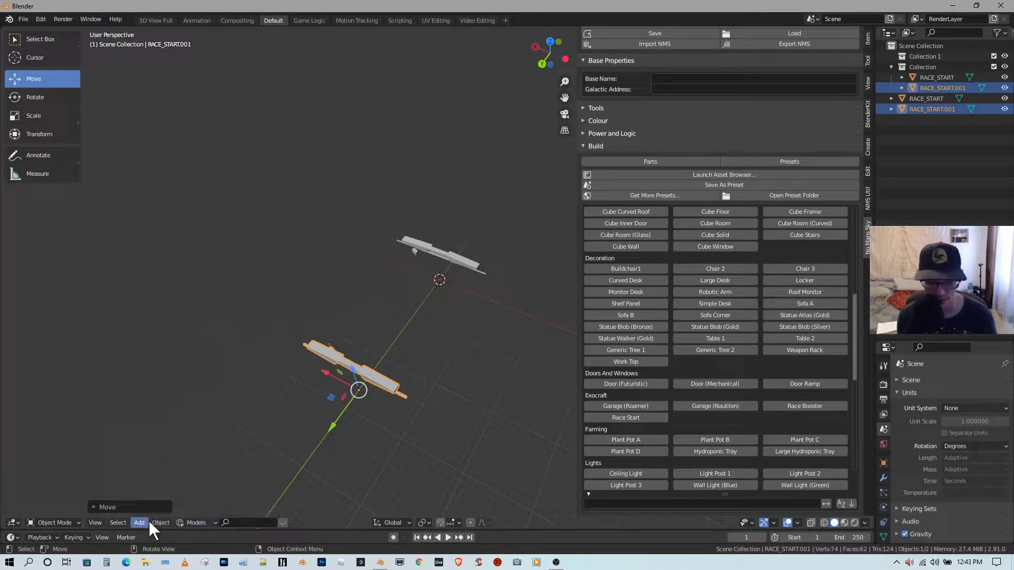
{"action": "left_click", "coordinate": [159, 521]}
{"action": "mouse_move", "coordinate": [188, 509]}
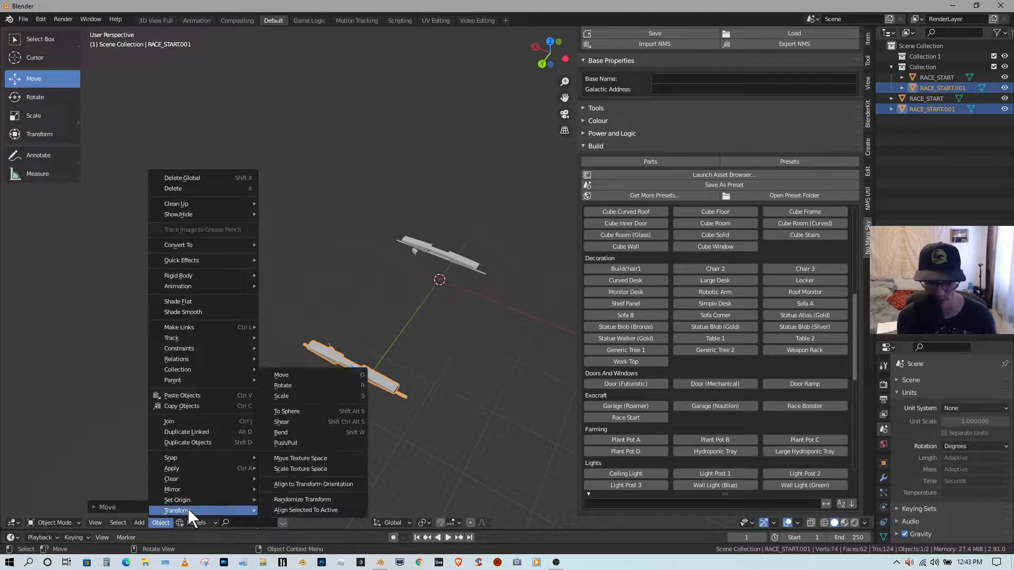
{"action": "mouse_move", "coordinate": [195, 488]}
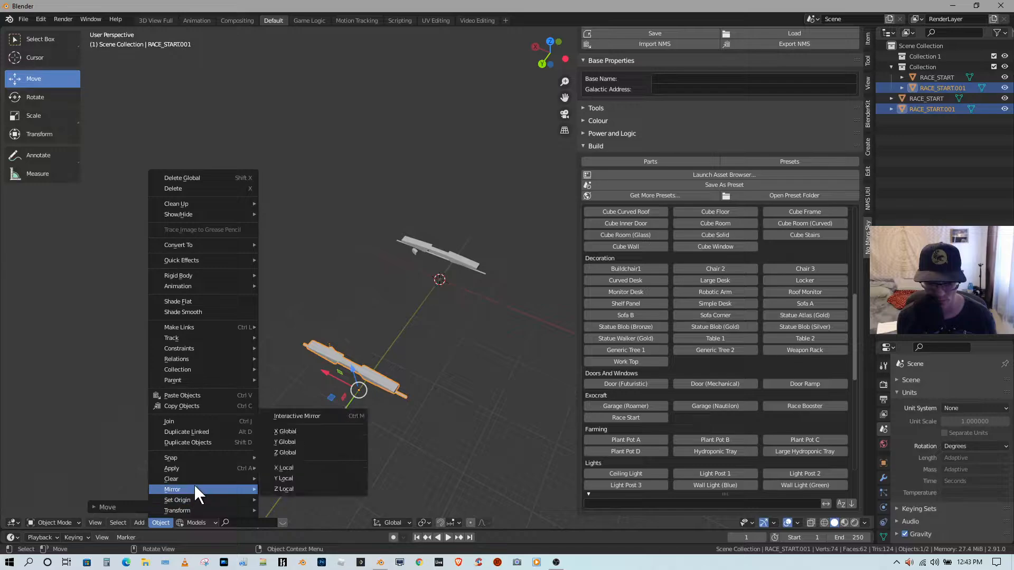
{"action": "left_click", "coordinate": [299, 467]}
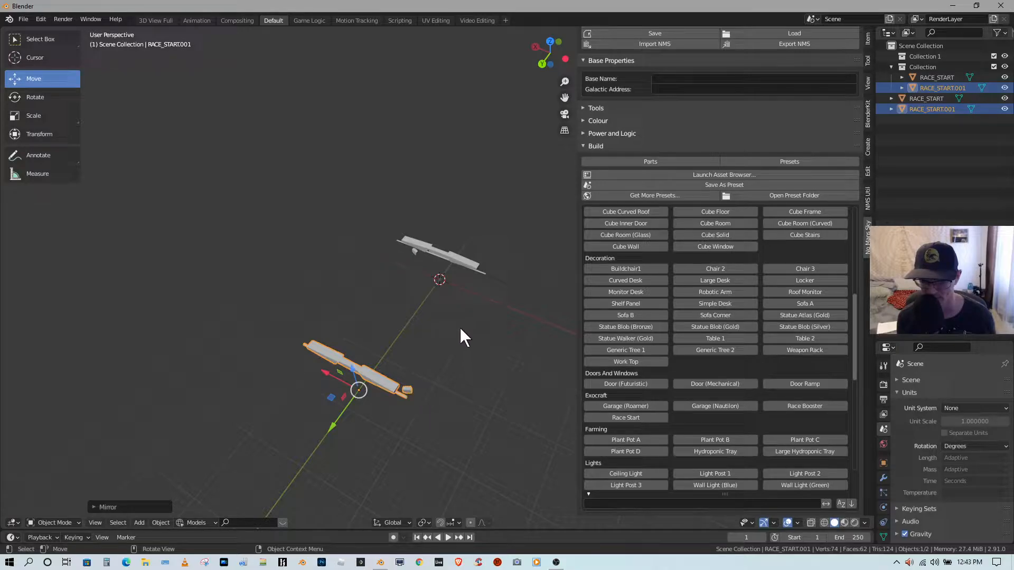
{"action": "middle_click_drag", "start_coordinate": [429, 251], "coordinate": [380, 322]}
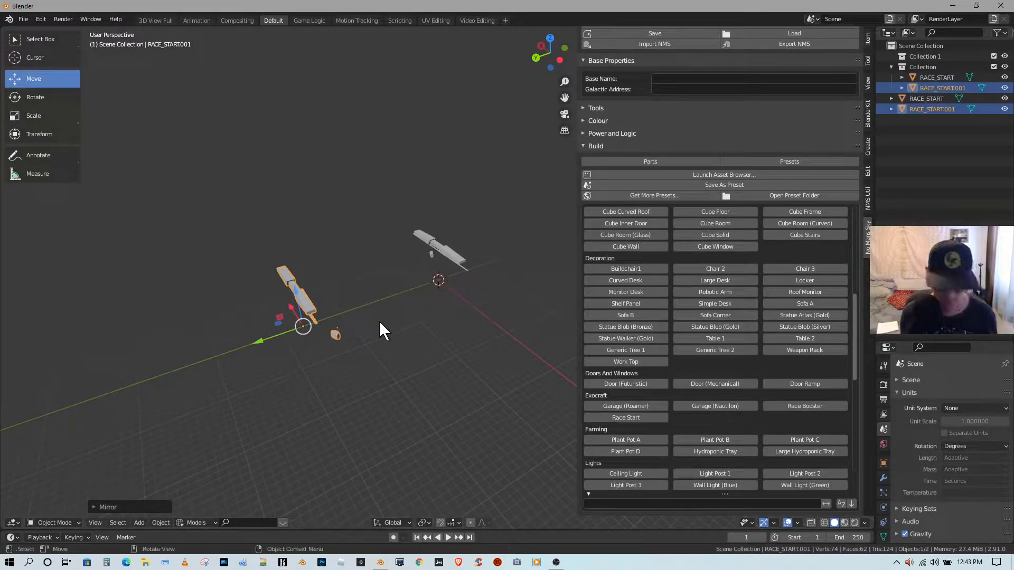
- Select both race starts and create linked duplicates of them in place
{"action": "key", "text": "c"}
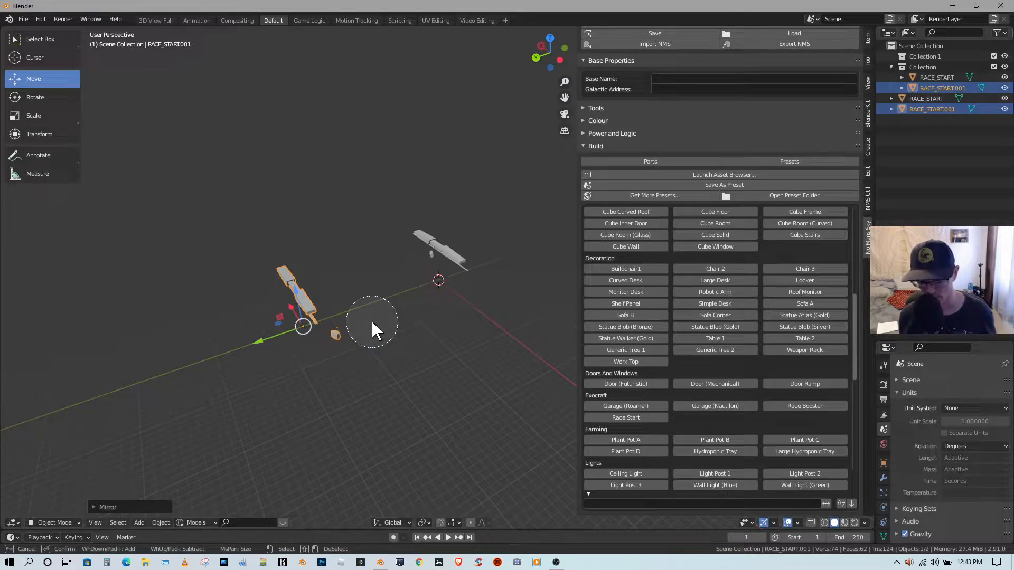
{"action": "key", "text": "Escape"}
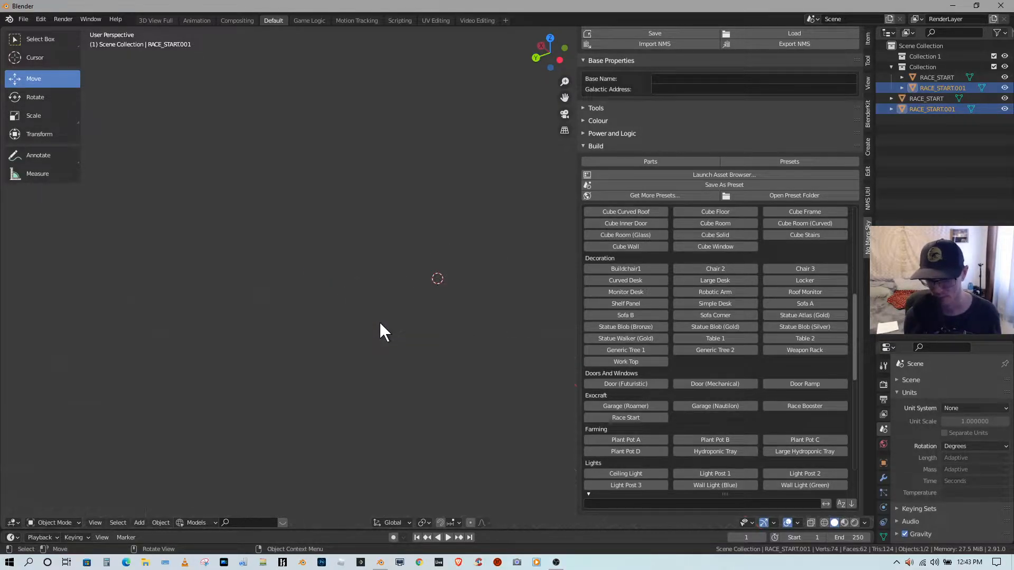
{"action": "middle_click_drag", "start_coordinate": [379, 321], "coordinate": [366, 321]}
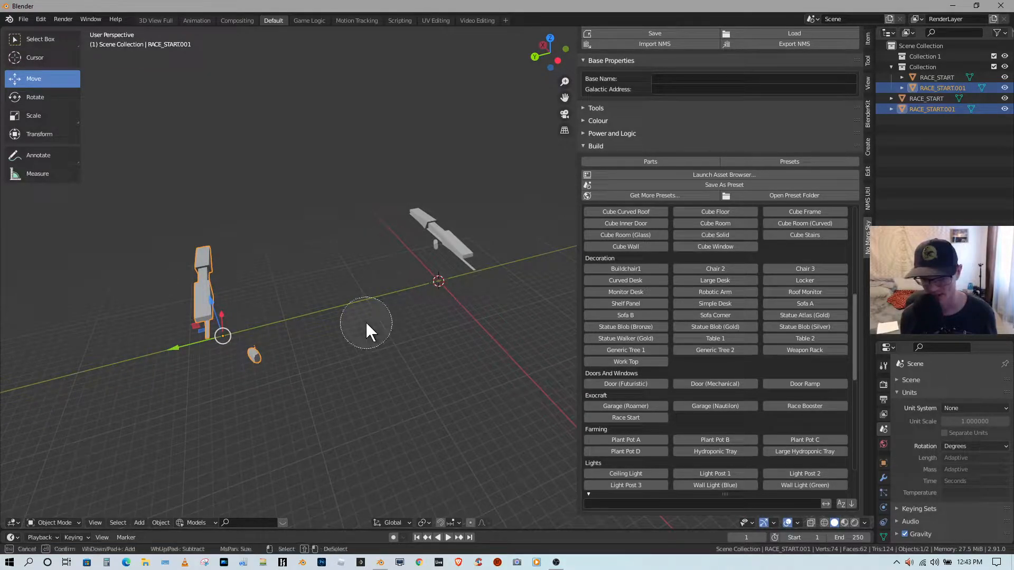
{"action": "key", "text": "c"}
{"action": "scroll", "coordinate": [365, 321], "scroll_direction": "down", "scroll_amount": 6}
{"action": "left_click", "coordinate": [366, 321]}
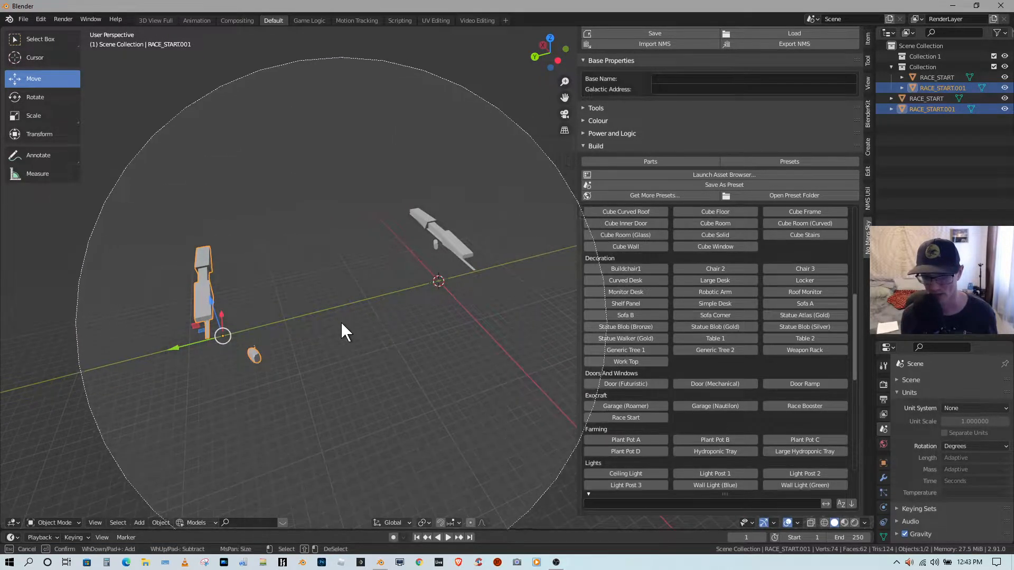
{"action": "key", "text": "Escape"}
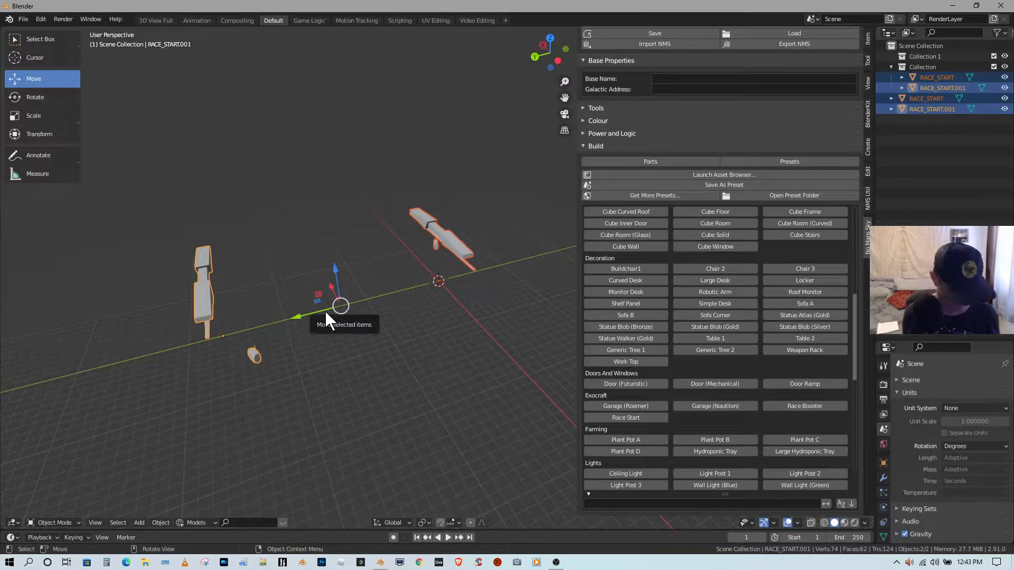
{"action": "key", "text": "alt+d"}
{"action": "key", "text": "Escape"}
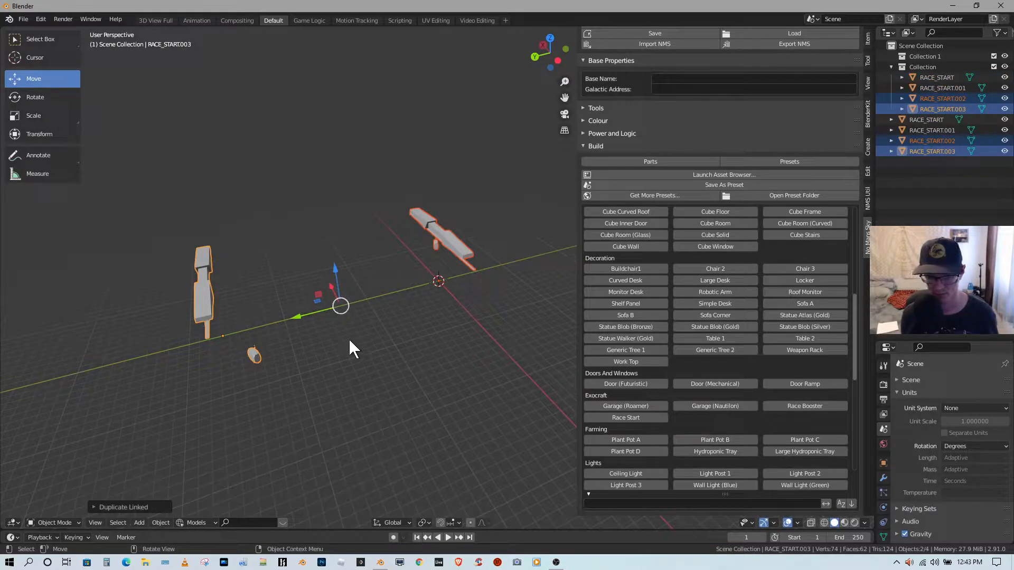
- Rotate the duplicated pair about a quarter turn around the Z axis so the four race starts form a square
{"action": "middle_click_drag", "start_coordinate": [348, 338], "coordinate": [346, 394]}
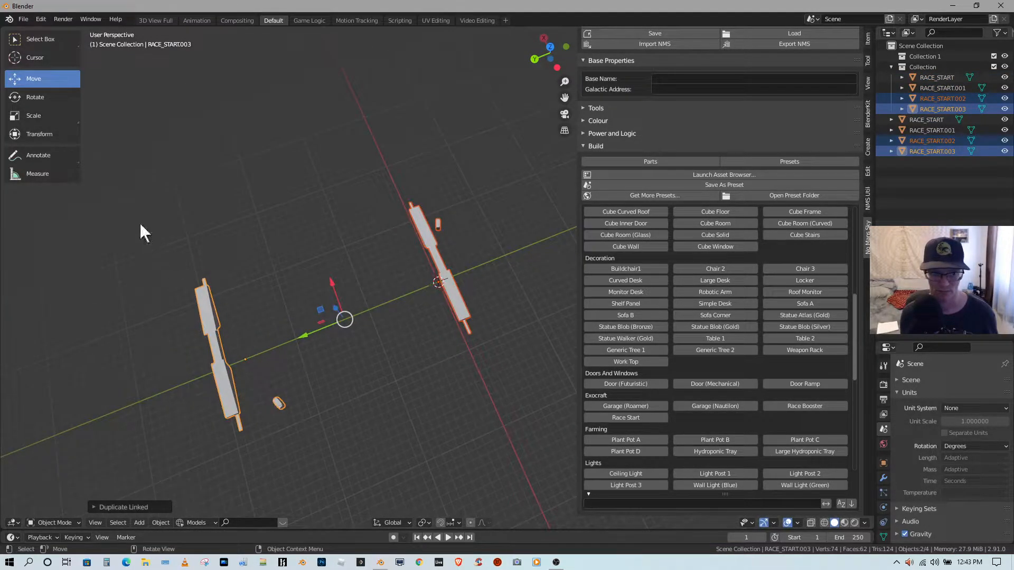
{"action": "left_click", "coordinate": [32, 97]}
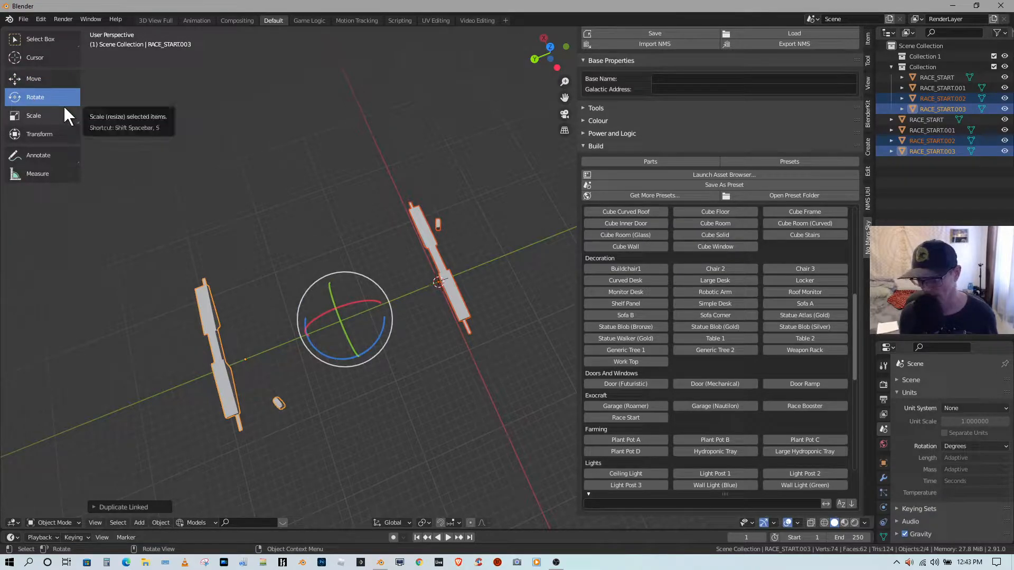
{"action": "left_click", "coordinate": [884, 463]}
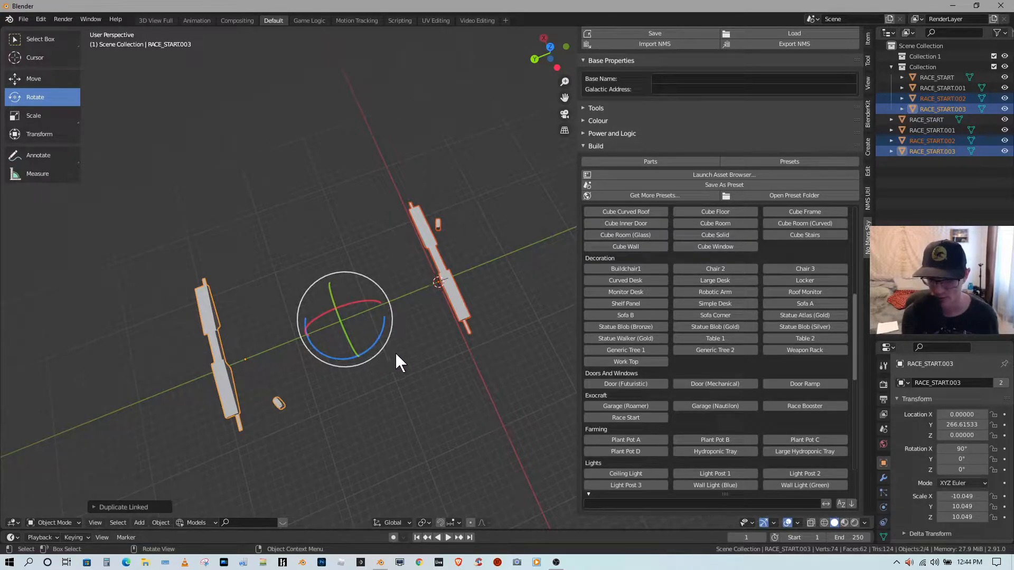
{"action": "middle_click_drag", "start_coordinate": [396, 353], "coordinate": [477, 355]}
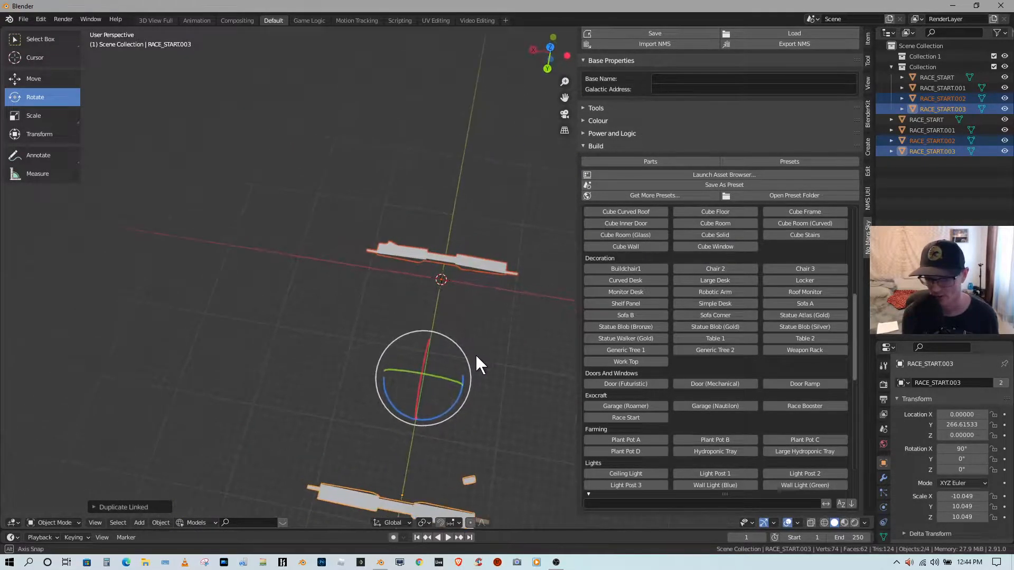
{"action": "left_click_drag", "start_coordinate": [452, 405], "coordinate": [514, 277]}
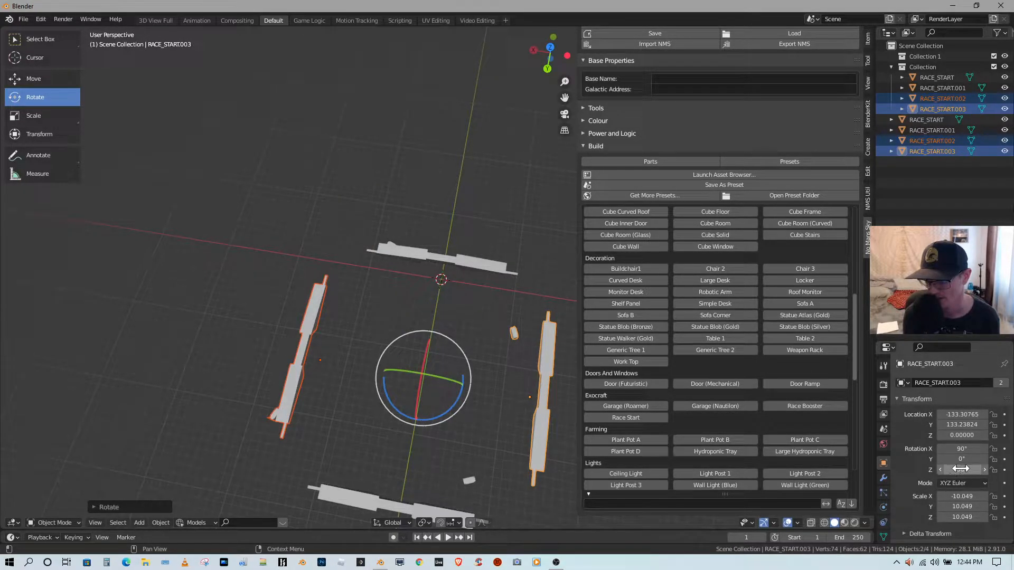
- Rotate the original race start about 68° around the Z axis and reset its Z rotation to 0°
{"action": "left_click", "coordinate": [475, 266]}
{"action": "middle_click_drag", "start_coordinate": [467, 286], "coordinate": [417, 287]}
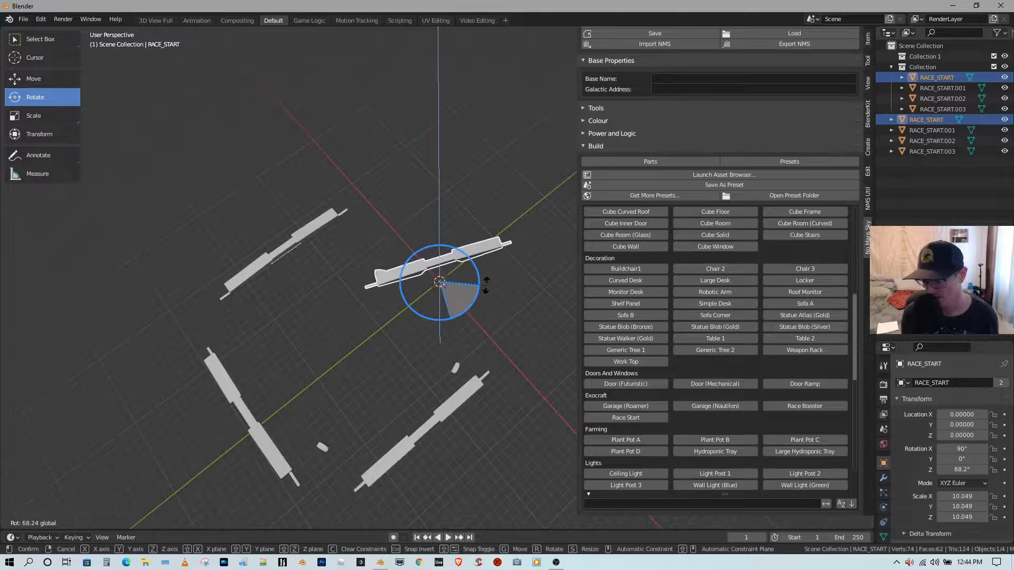
{"action": "left_click", "coordinate": [487, 284]}
{"action": "left_click", "coordinate": [959, 468]}
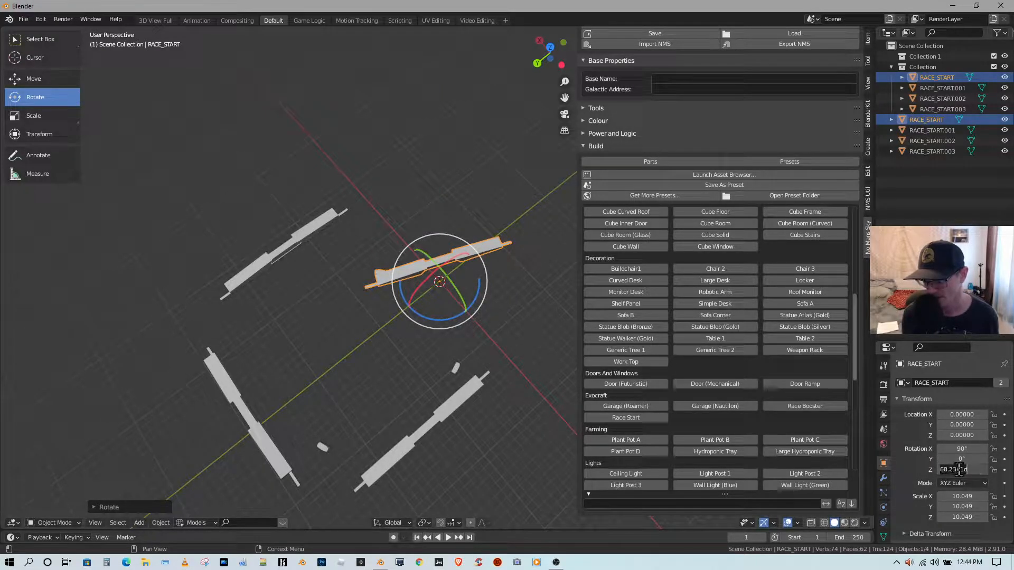
{"action": "type", "text": "0"}
{"action": "key", "text": "Return"}
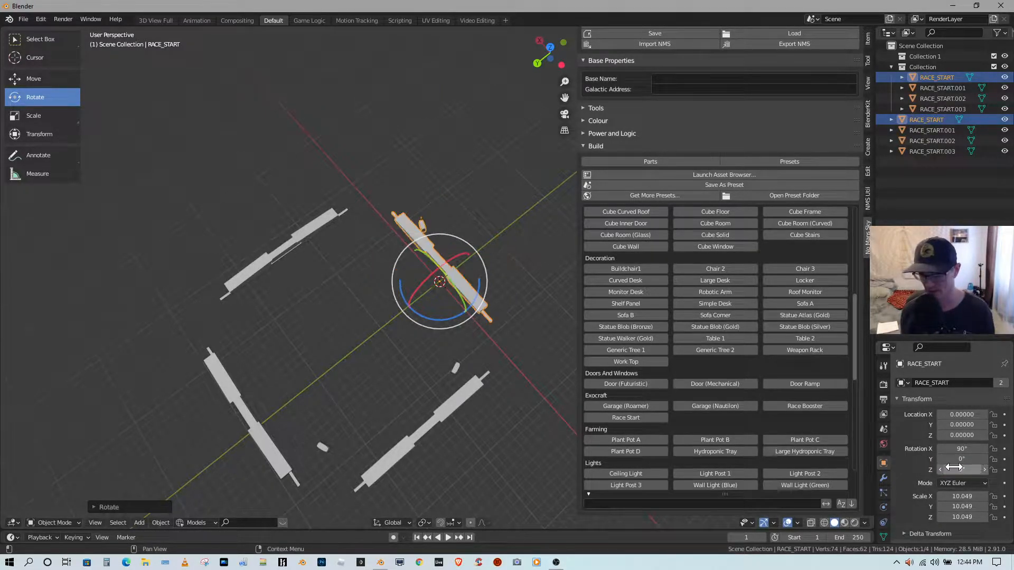
- Select all four race starts of the square and create linked duplicates of them in place
{"action": "middle_click_drag", "start_coordinate": [414, 303], "coordinate": [354, 212]}
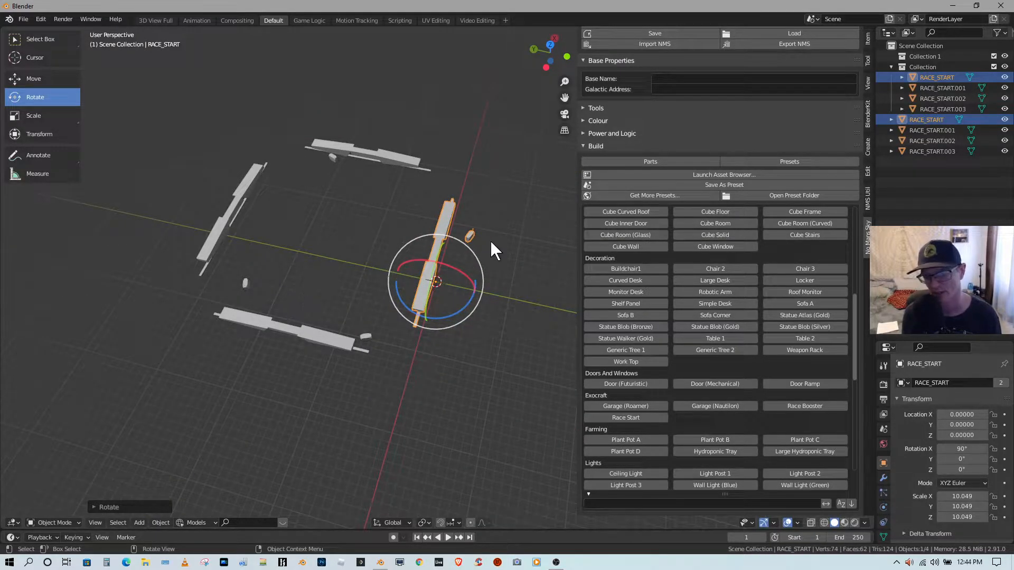
{"action": "middle_click_drag", "start_coordinate": [275, 304], "coordinate": [398, 288]}
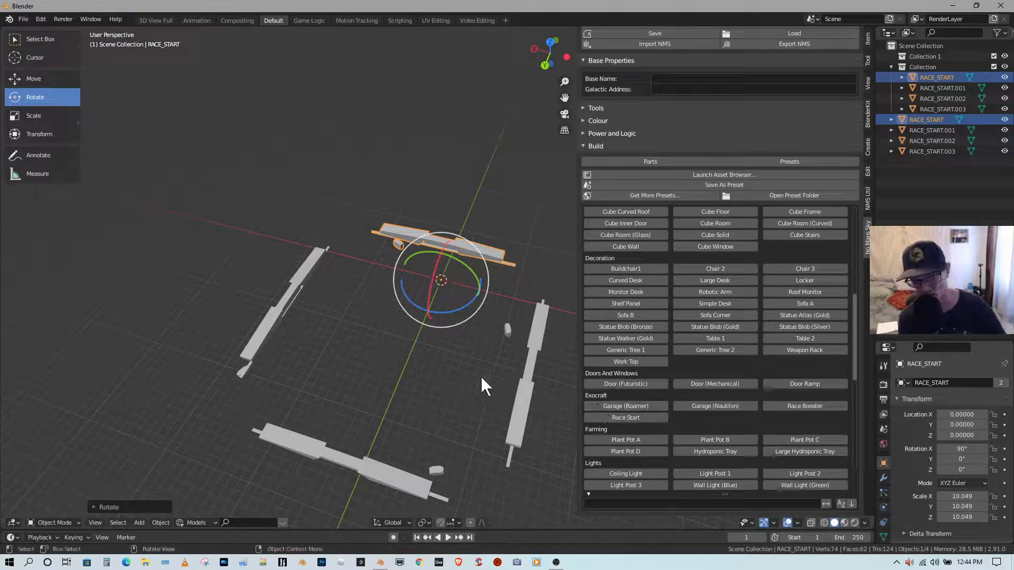
{"action": "scroll", "coordinate": [462, 359], "scroll_direction": "down", "scroll_amount": 3}
{"action": "scroll", "coordinate": [462, 357], "scroll_direction": "up", "scroll_amount": 3}
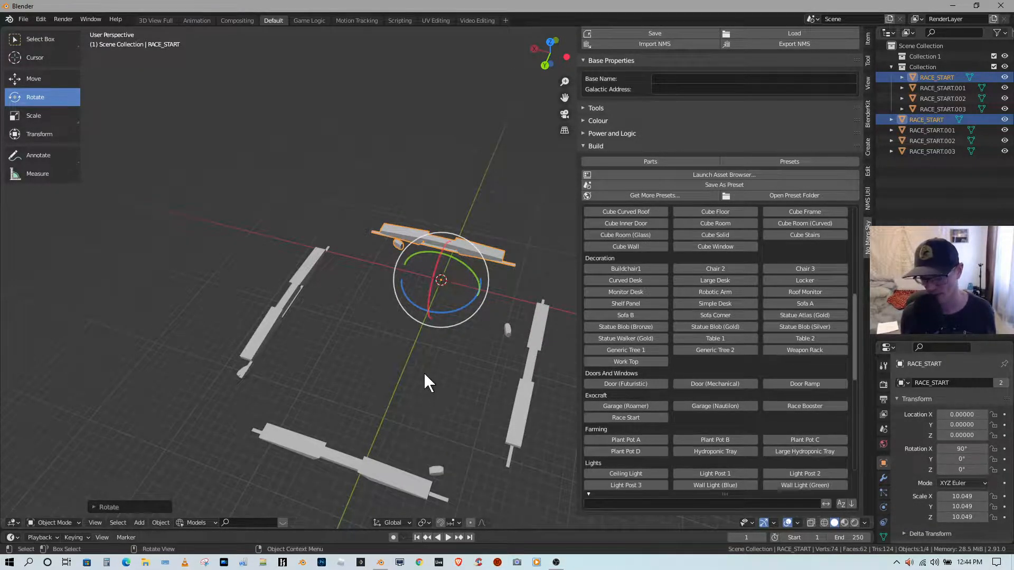
{"action": "scroll", "coordinate": [424, 371], "scroll_direction": "down", "scroll_amount": 1}
{"action": "key", "text": "c"}
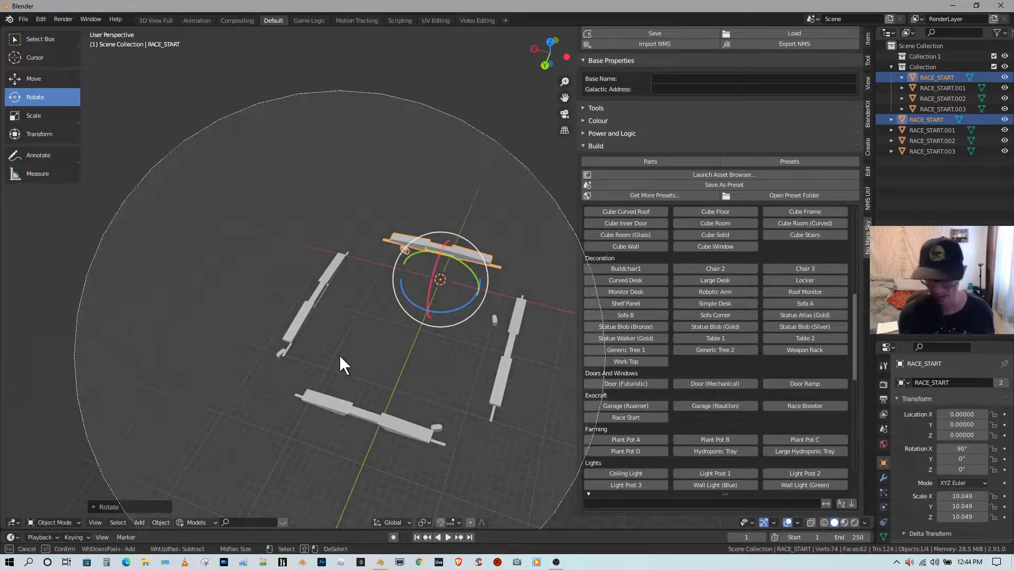
{"action": "left_click", "coordinate": [381, 336]}
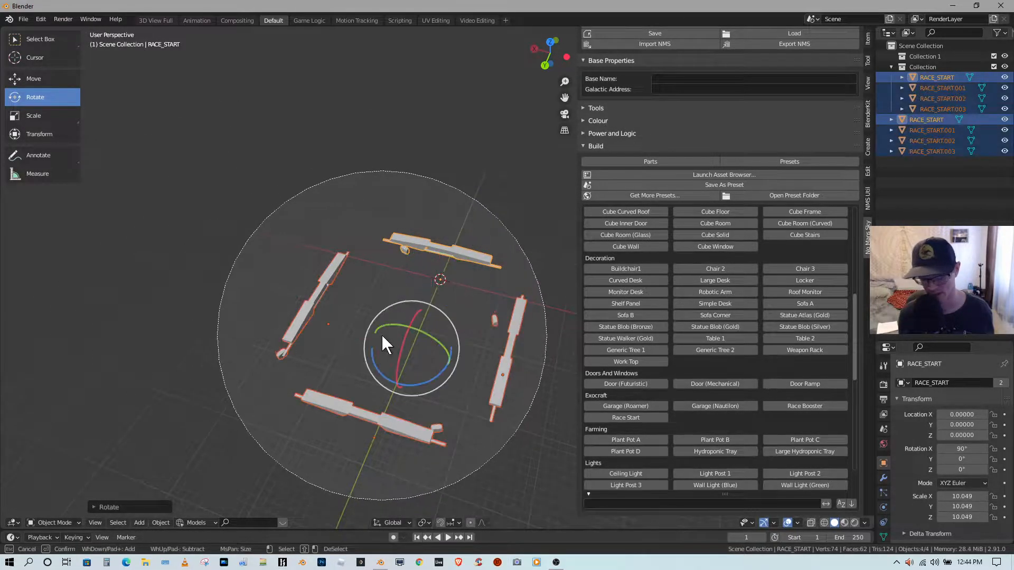
{"action": "key", "text": "Escape"}
{"action": "key", "text": "alt+d"}
{"action": "right_click", "coordinate": [426, 346]}
{"action": "right_click", "coordinate": [426, 346]}
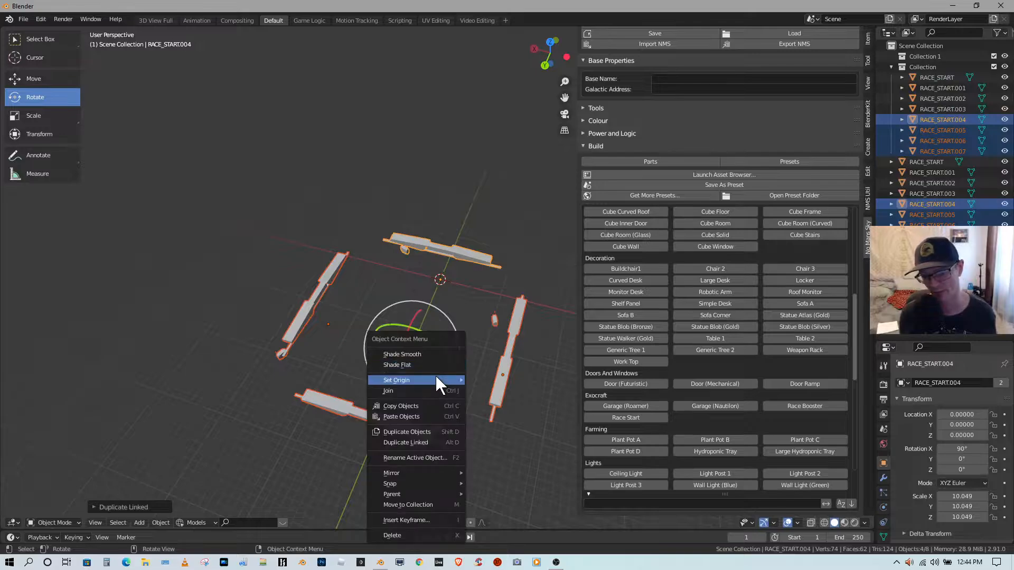
{"action": "left_click", "coordinate": [361, 279]}
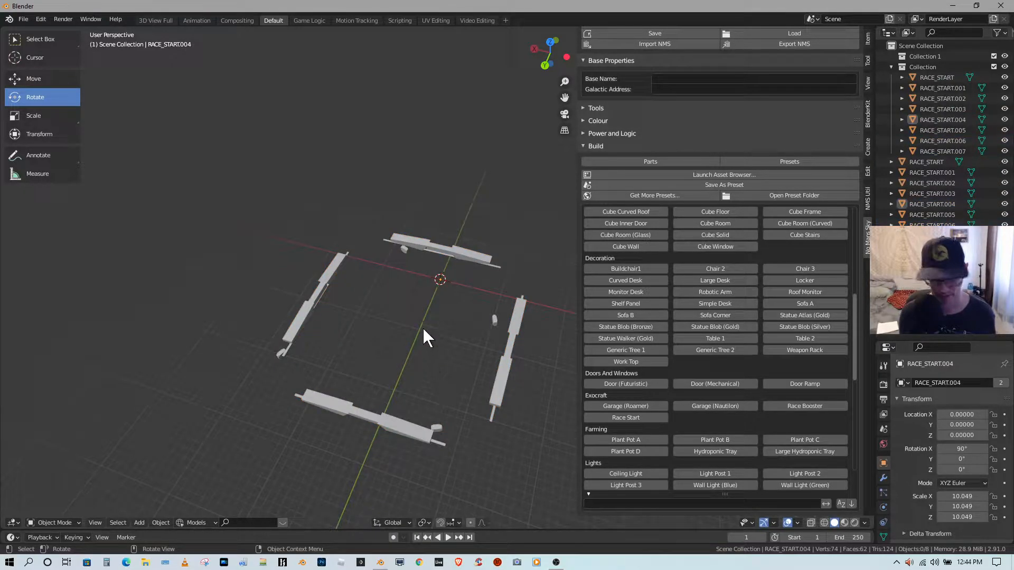
{"action": "key", "text": "c"}
{"action": "left_click", "coordinate": [401, 338]}
{"action": "key", "text": "Escape"}
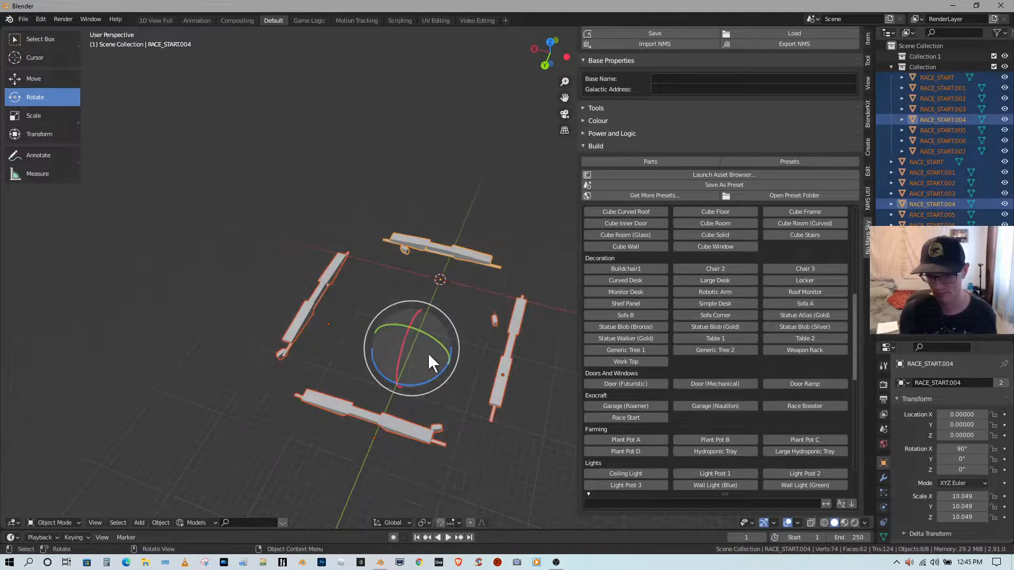
{"action": "key", "text": "ctrl+z"}
{"action": "key", "text": "ctrl+z"}
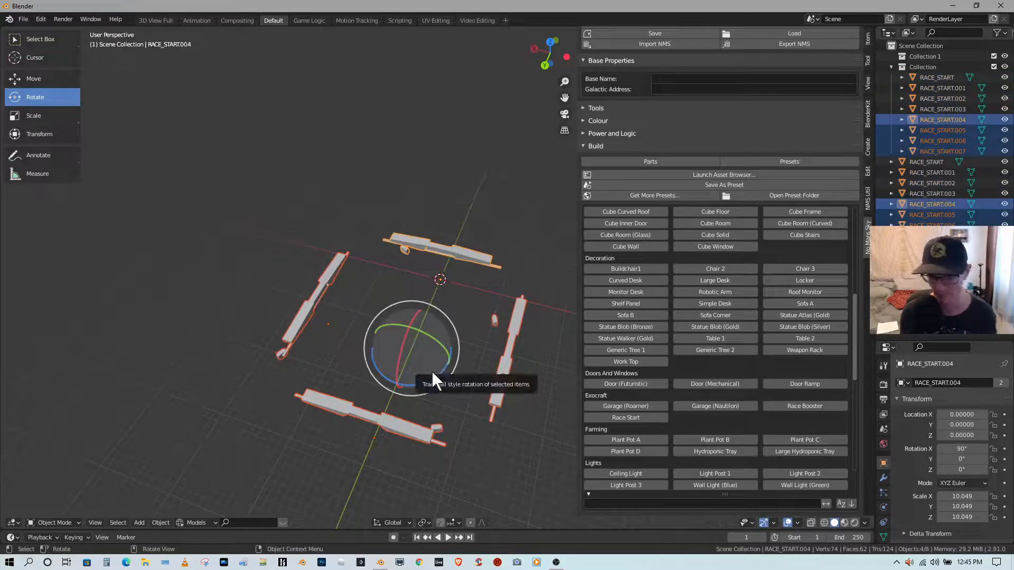
- Rotate the four duplicated race starts about 35.5° around the Z axis to make an eight-part ring
{"action": "left_click_drag", "start_coordinate": [432, 377], "coordinate": [456, 362]}
{"action": "middle_click_drag", "start_coordinate": [474, 337], "coordinate": [381, 310]}
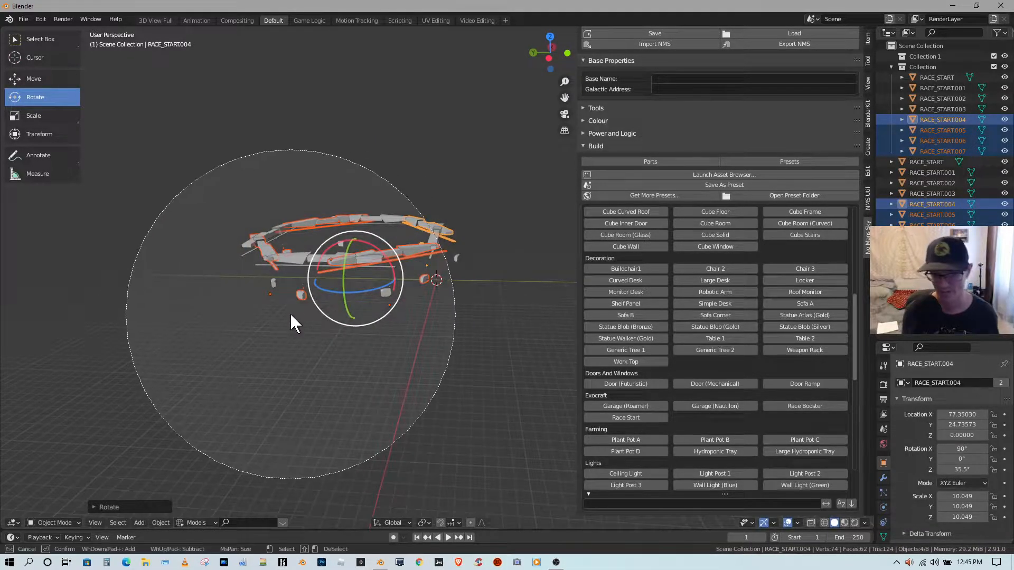
- Select all eight race starts and raise the whole ring about 166 units along the Z axis
{"action": "key", "text": "a"}
{"action": "left_click", "coordinate": [42, 80]}
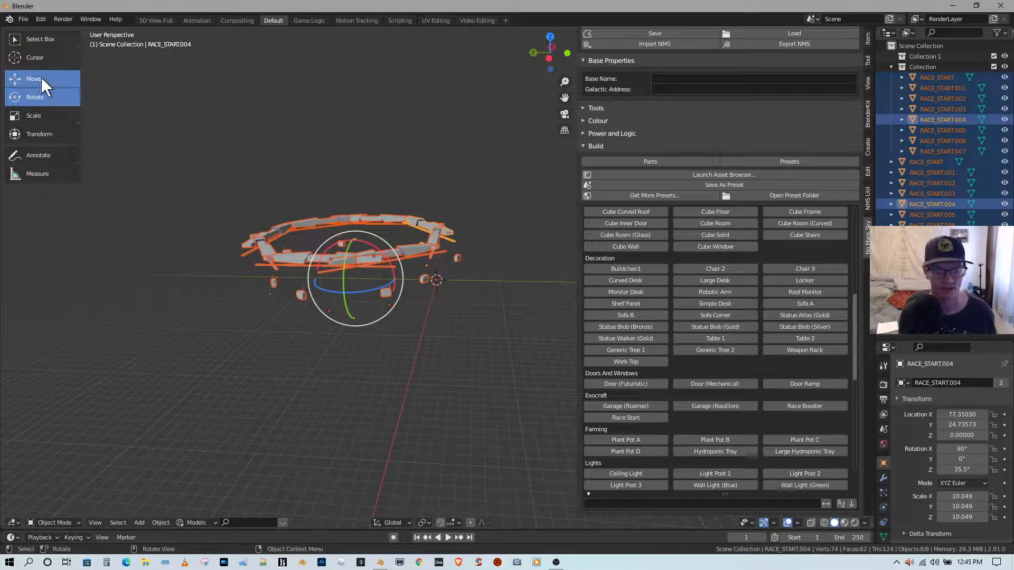
{"action": "left_click_drag", "start_coordinate": [352, 237], "coordinate": [347, 132]}
{"action": "middle_click_drag", "start_coordinate": [402, 189], "coordinate": [487, 197]}
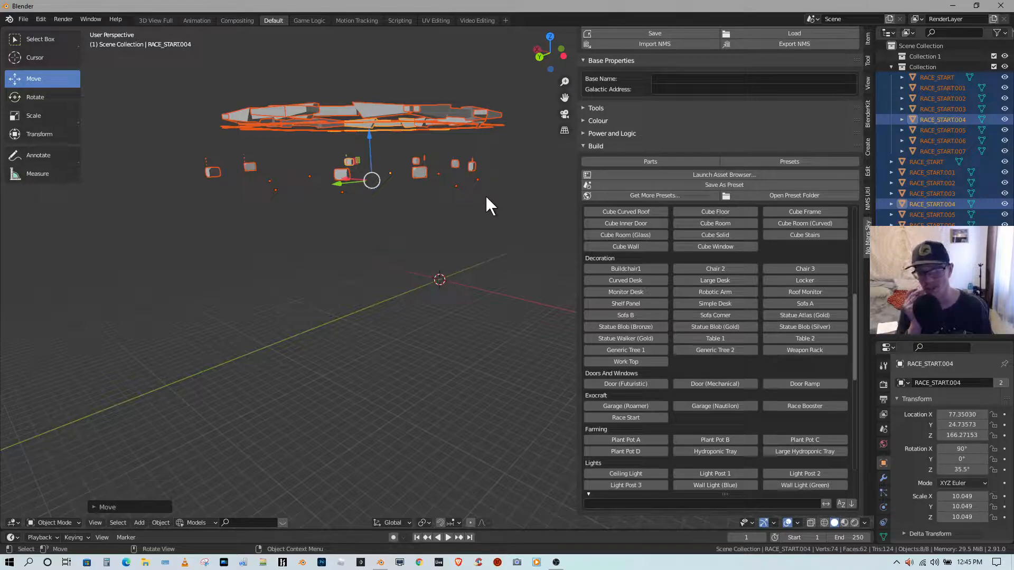
{"action": "middle_click_drag", "start_coordinate": [481, 192], "coordinate": [350, 278]}
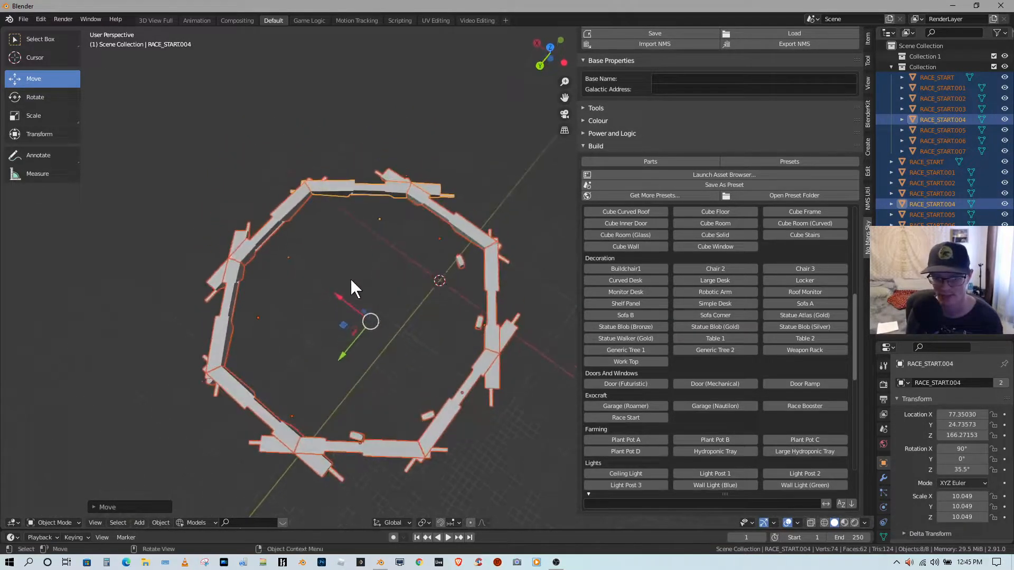
{"action": "left_click", "coordinate": [41, 97]}
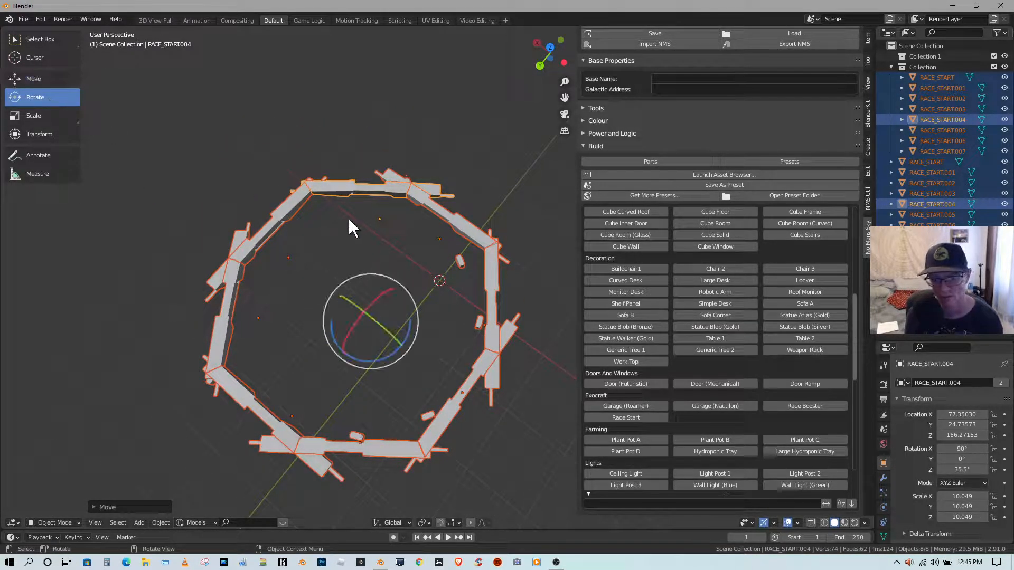
{"action": "middle_click_drag", "start_coordinate": [348, 218], "coordinate": [385, 178]}
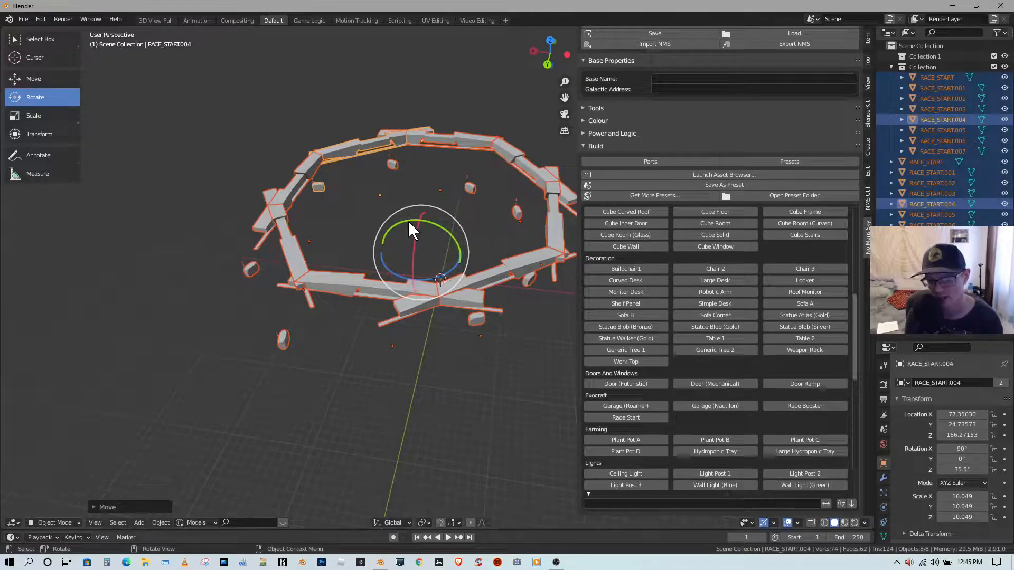
{"action": "mouse_move", "coordinate": [407, 221]}
{"action": "left_mouse_down"}
{"action": "mouse_move", "coordinate": [386, 242]}
{"action": "mouse_move", "coordinate": [387, 233]}
{"action": "mouse_move", "coordinate": [400, 252]}
{"action": "mouse_move", "coordinate": [405, 240]}
{"action": "left_mouse_up"}
{"action": "right_click", "coordinate": [406, 240]}
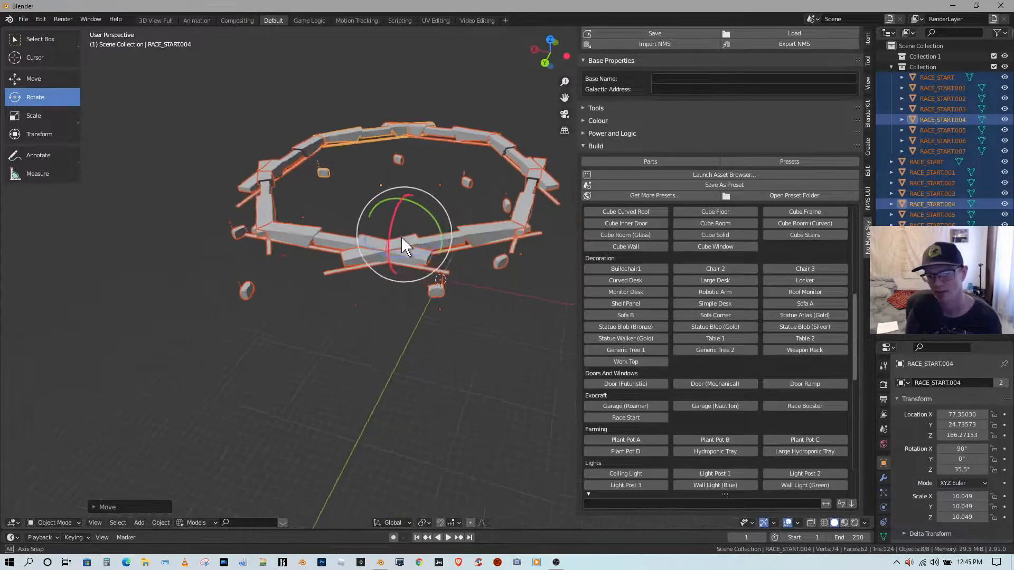
- Set the transform pivot point to Individual Origins
{"action": "middle_click_drag", "start_coordinate": [401, 236], "coordinate": [334, 239]}
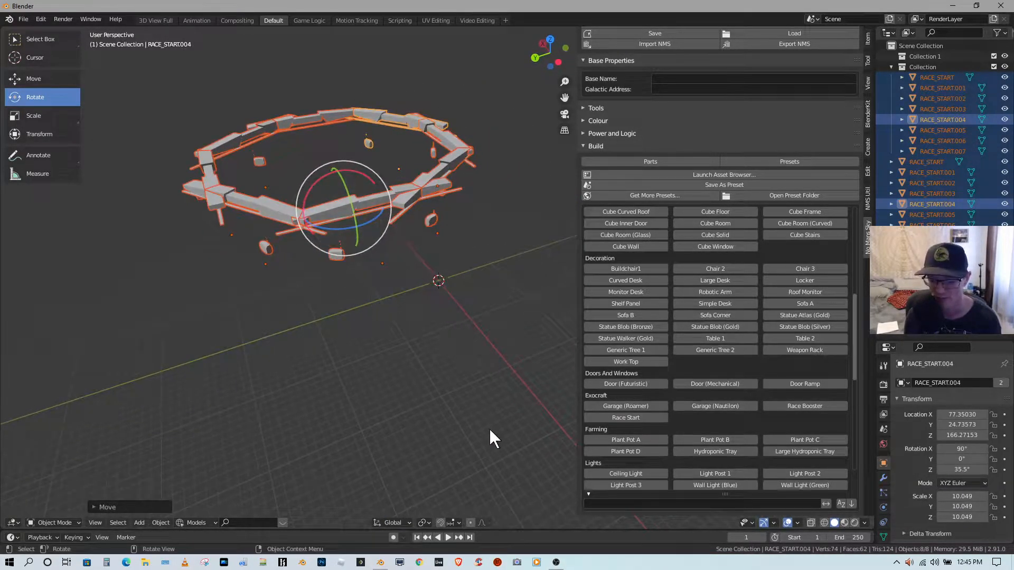
{"action": "left_click", "coordinate": [427, 522]}
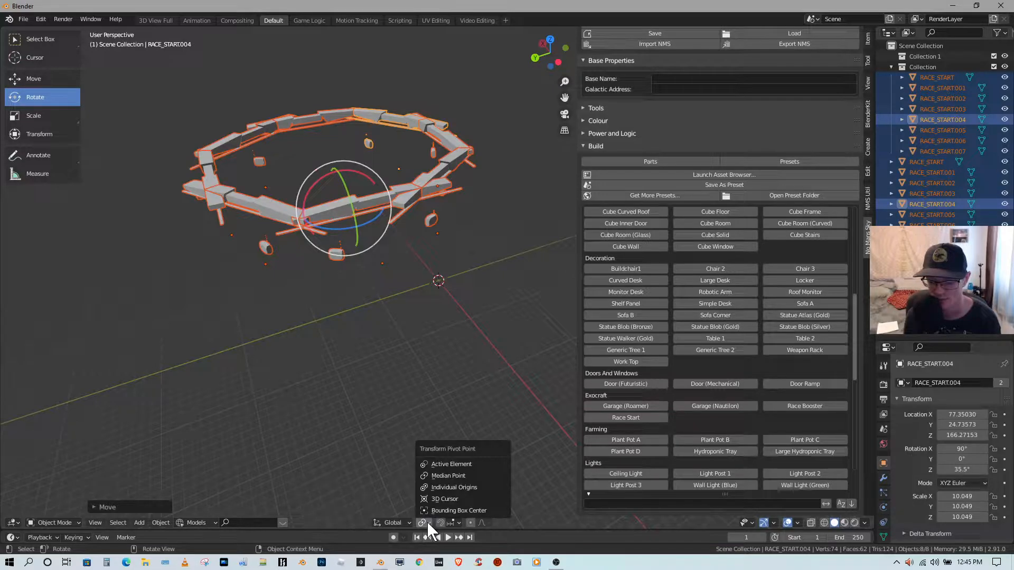
{"action": "left_click", "coordinate": [448, 486]}
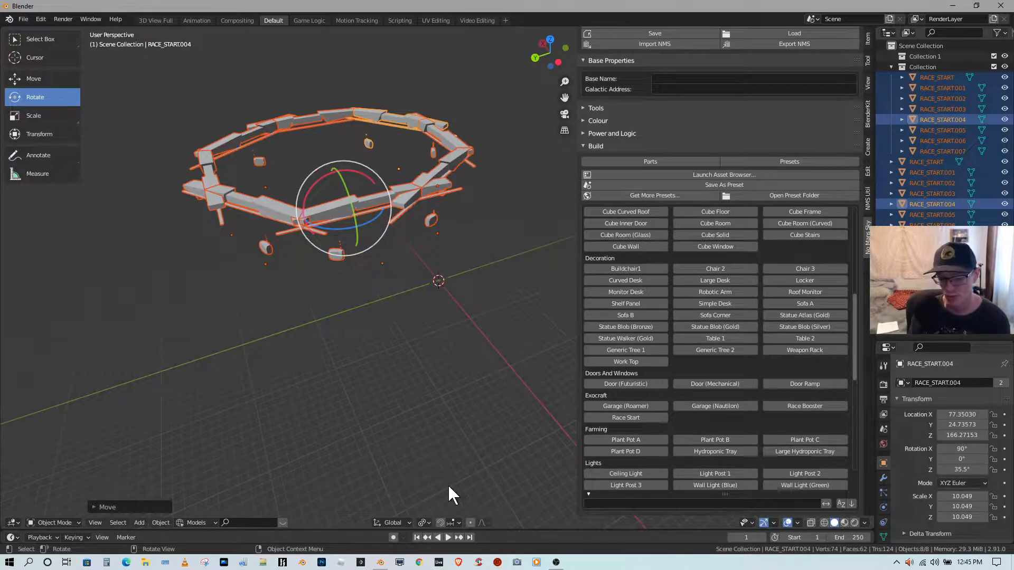
- Create linked duplicates of all eight race starts in the raised ring, leaving the copies in place
{"action": "middle_click_drag", "start_coordinate": [334, 352], "coordinate": [412, 365]}
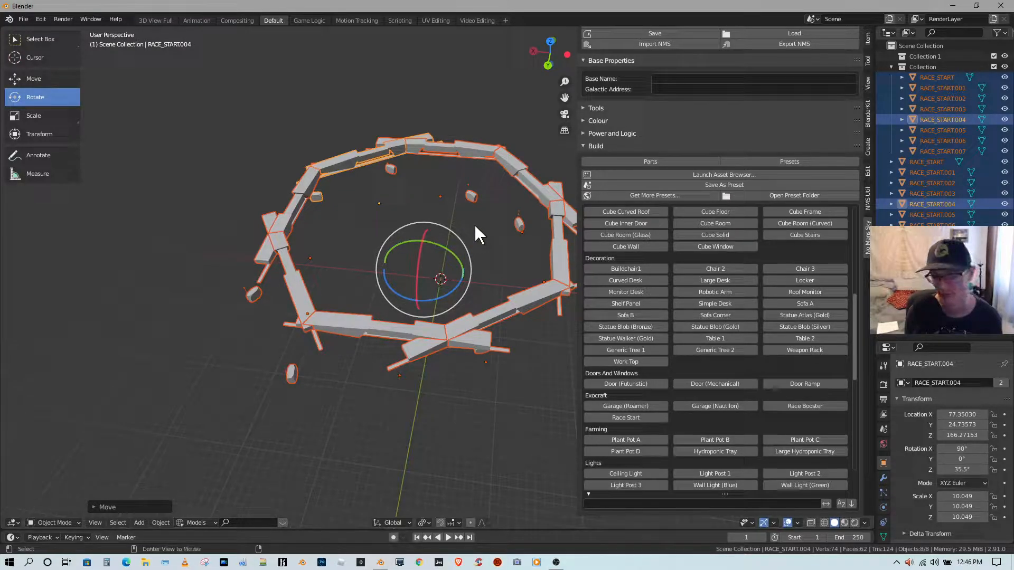
{"action": "key", "text": "alt+d"}
{"action": "key", "text": "Escape"}
{"action": "middle_click_drag", "start_coordinate": [440, 452], "coordinate": [431, 394]}
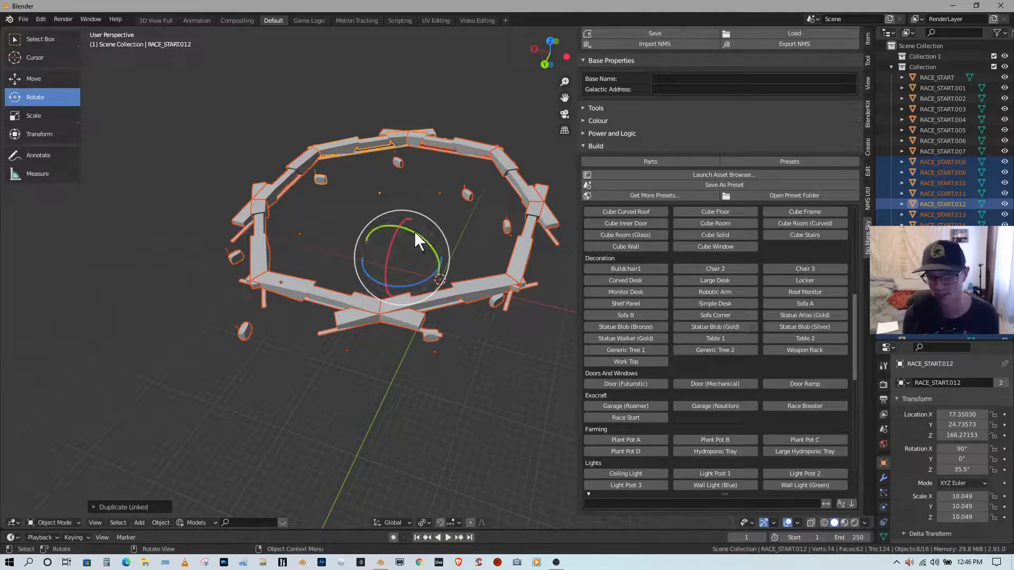
{"action": "left_click_drag", "start_coordinate": [414, 232], "coordinate": [388, 245]}
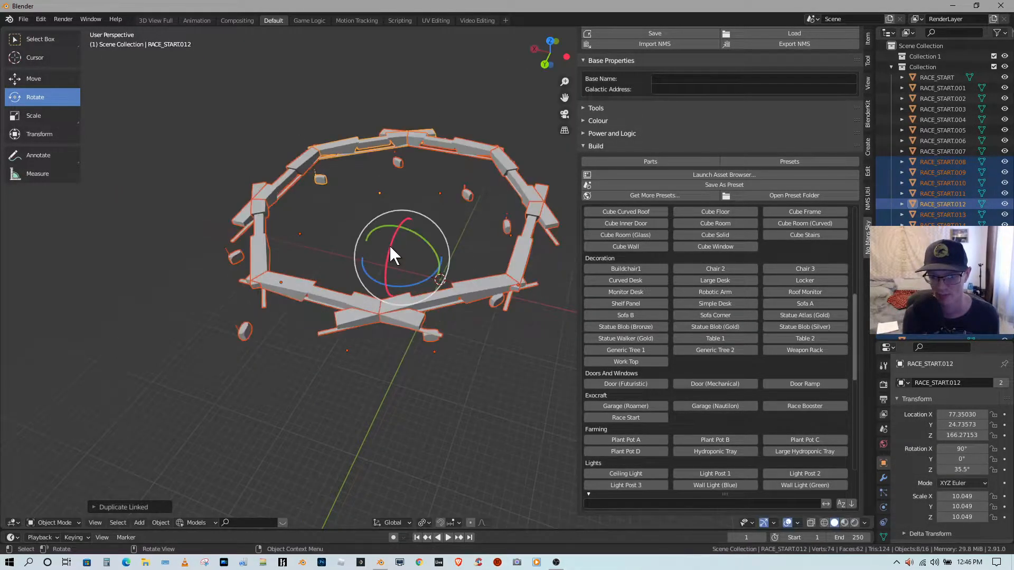
{"action": "left_click_drag", "start_coordinate": [405, 283], "coordinate": [279, 320]}
{"action": "right_click", "coordinate": [280, 319]}
{"action": "middle_click_drag", "start_coordinate": [436, 376], "coordinate": [415, 414]}
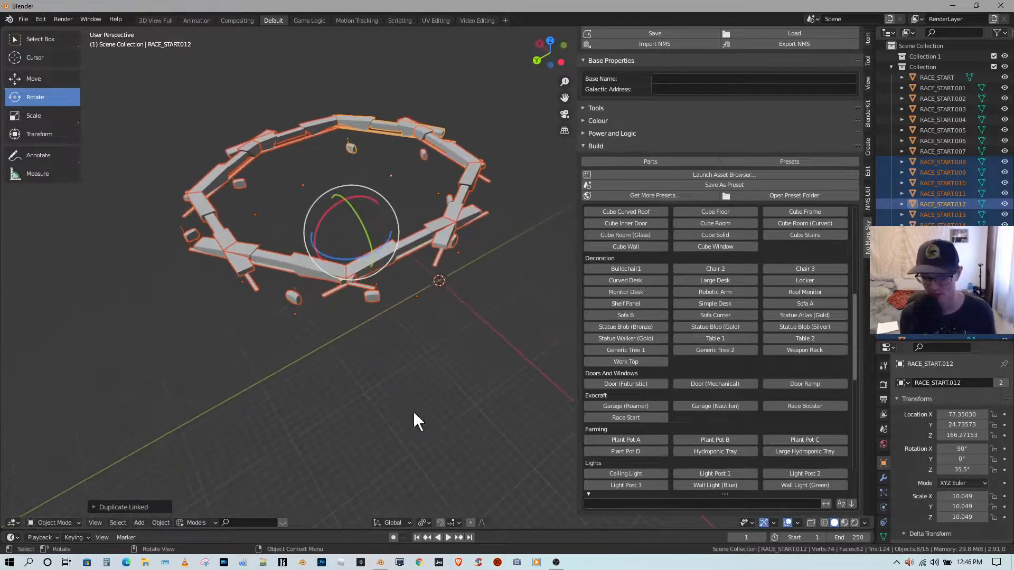
- Keep the pivot at Individual Origins and rotate the eight linked duplicates about 90° around the Z axis, each in place
{"action": "left_click", "coordinate": [422, 522]}
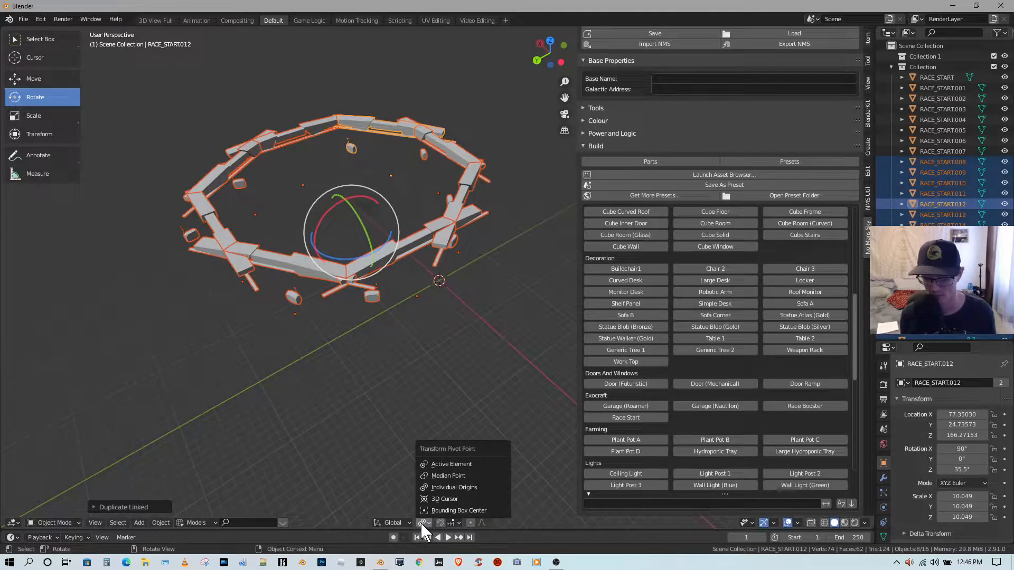
{"action": "left_click", "coordinate": [454, 485]}
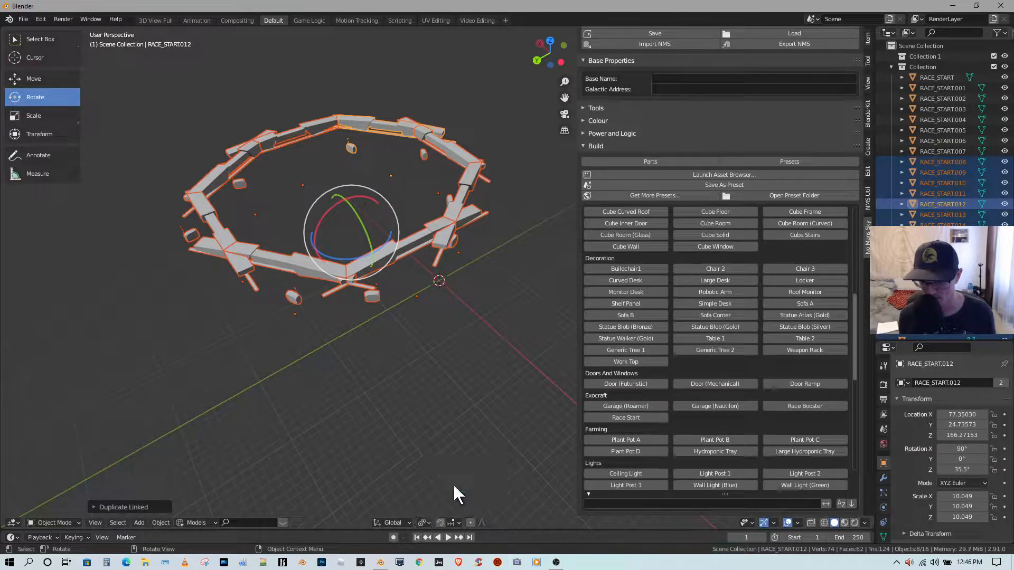
{"action": "middle_click_drag", "start_coordinate": [394, 344], "coordinate": [391, 317]}
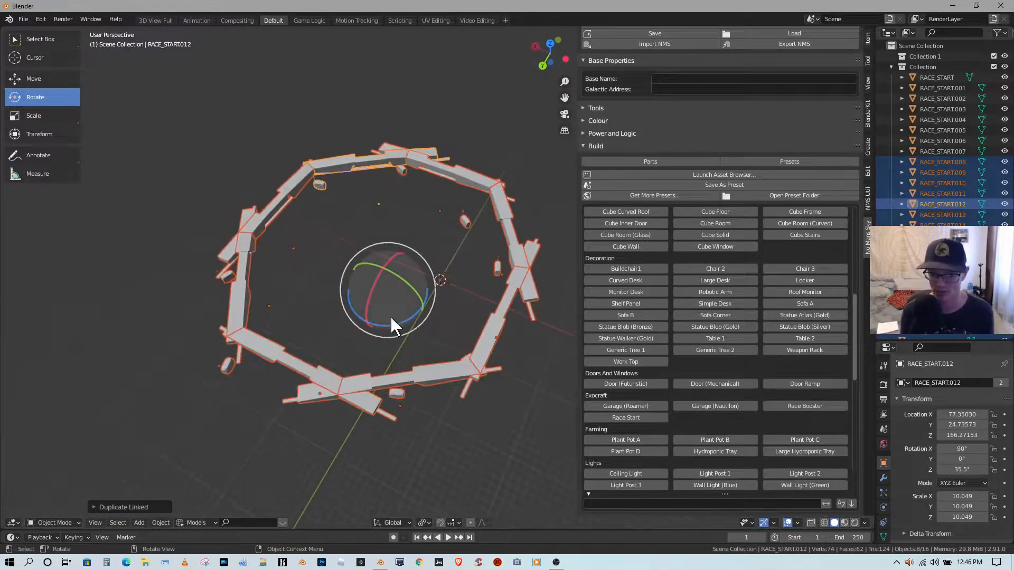
{"action": "left_click_drag", "start_coordinate": [400, 322], "coordinate": [421, 273]}
{"action": "middle_click_drag", "start_coordinate": [504, 309], "coordinate": [467, 268]}
{"action": "scroll", "coordinate": [305, 191], "scroll_direction": "down", "scroll_amount": 4}
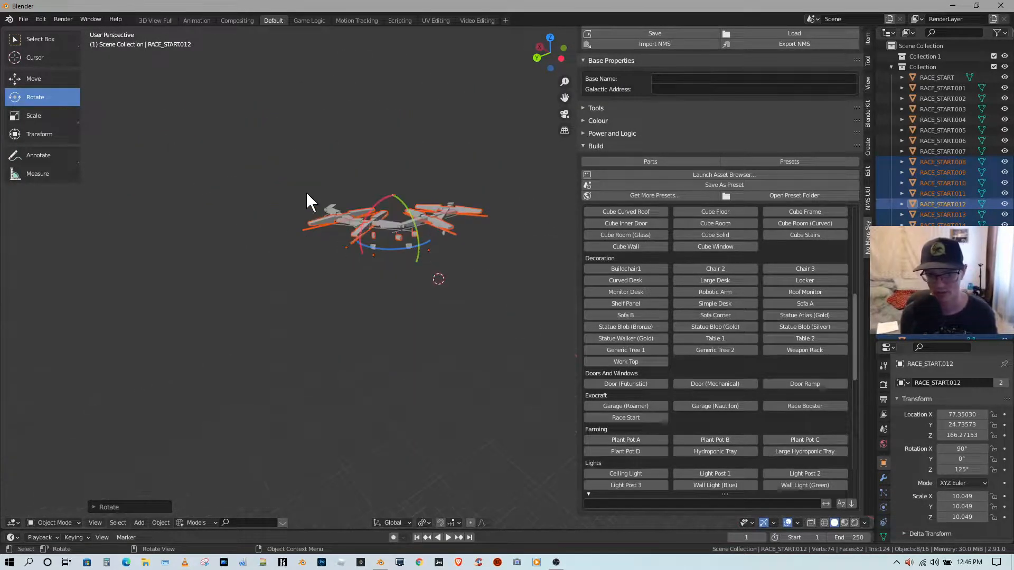
- Circle-select twelve of the race starts in the raised ring and create linked duplicates of them in place
{"action": "scroll", "coordinate": [316, 202], "scroll_direction": "up", "scroll_amount": 4}
{"action": "key", "text": "c"}
{"action": "mouse_move", "coordinate": [312, 225]}
{"action": "left_mouse_down"}
{"action": "mouse_move", "coordinate": [301, 153]}
{"action": "mouse_move", "coordinate": [341, 65]}
{"action": "left_mouse_up"}
{"action": "key", "text": "Escape"}
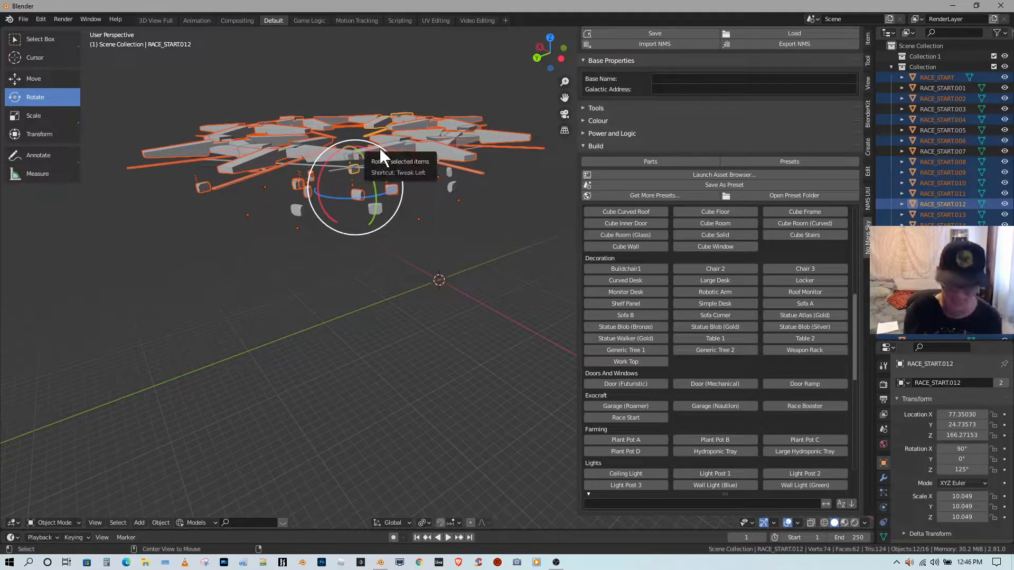
{"action": "key", "text": "alt+d"}
{"action": "key", "text": "Escape"}
- Raise the twelve duplicated race starts about 49 units along the Z axis above the ring
{"action": "left_click", "coordinate": [57, 80]}
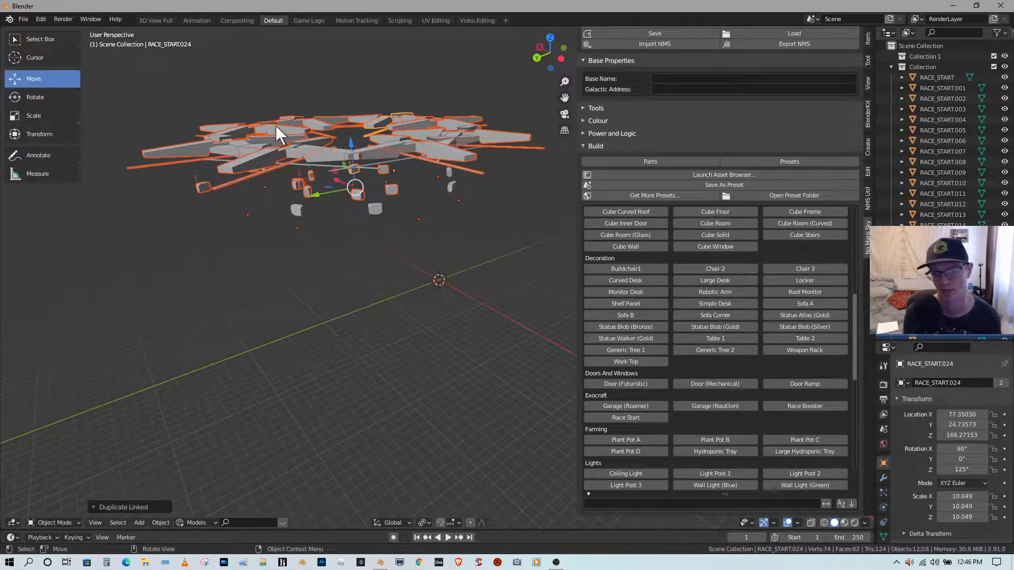
{"action": "left_click_drag", "start_coordinate": [354, 148], "coordinate": [324, 157]}
{"action": "mouse_move", "coordinate": [324, 157]}
{"action": "middle_mouse_down"}
{"action": "mouse_move", "coordinate": [210, 150]}
{"action": "mouse_move", "coordinate": [318, 147]}
{"action": "middle_mouse_up"}
{"action": "left_click", "coordinate": [28, 96]}
{"action": "left_click_drag", "start_coordinate": [319, 146], "coordinate": [337, 154]}
{"action": "right_click", "coordinate": [337, 154]}
{"action": "middle_click_drag", "start_coordinate": [378, 161], "coordinate": [427, 165]}
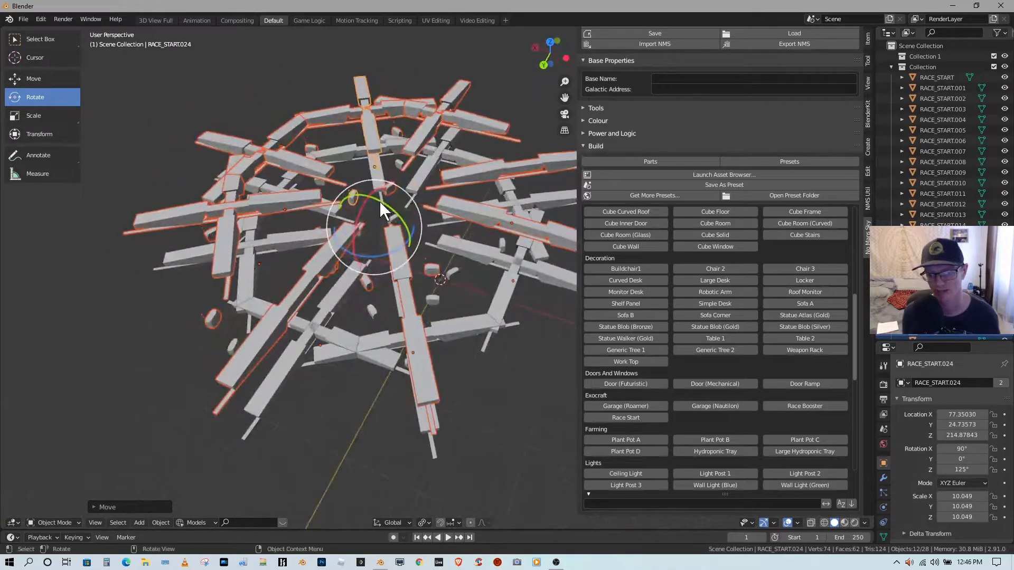
{"action": "left_click_drag", "start_coordinate": [381, 201], "coordinate": [315, 328]}
{"action": "left_click_drag", "start_coordinate": [581, 238], "coordinate": [382, 309]}
{"action": "right_click", "coordinate": [382, 309]}
{"action": "middle_click_drag", "start_coordinate": [382, 309], "coordinate": [396, 433]}
- Set the transform orientation to Local
{"action": "left_click", "coordinate": [400, 519]}
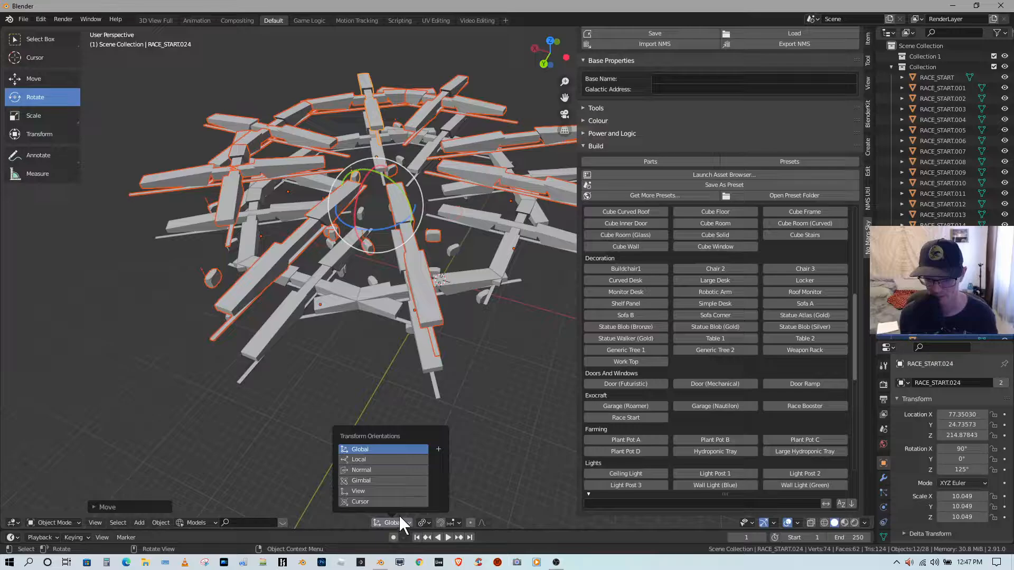
{"action": "left_click", "coordinate": [359, 460]}
{"action": "middle_click_drag", "start_coordinate": [335, 354], "coordinate": [350, 241]}
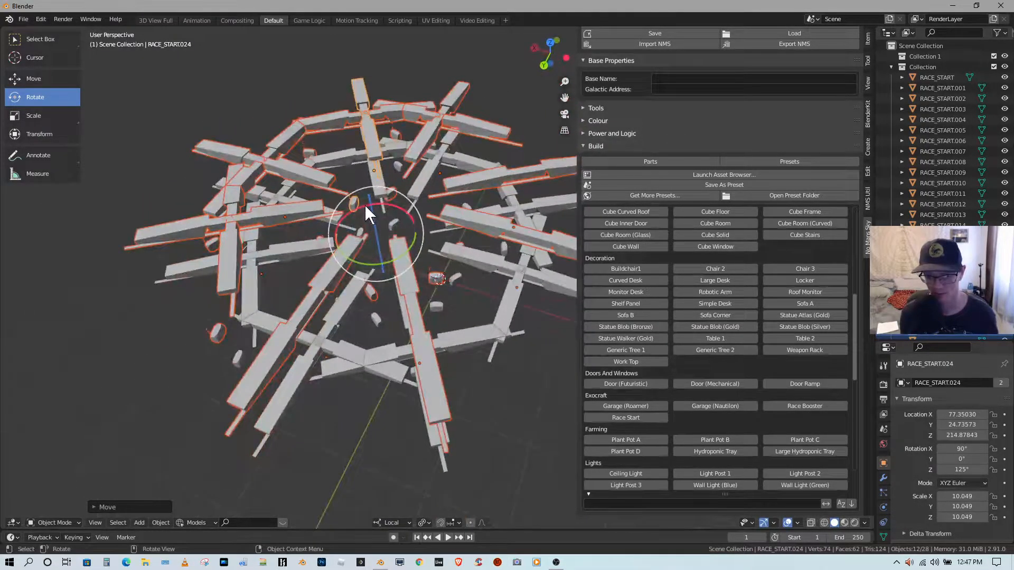
{"action": "left_click_drag", "start_coordinate": [364, 204], "coordinate": [394, 207]}
{"action": "left_click_drag", "start_coordinate": [335, 228], "coordinate": [405, 266]}
{"action": "right_click", "coordinate": [405, 266]}
{"action": "middle_click_drag", "start_coordinate": [404, 273], "coordinate": [445, 275]}
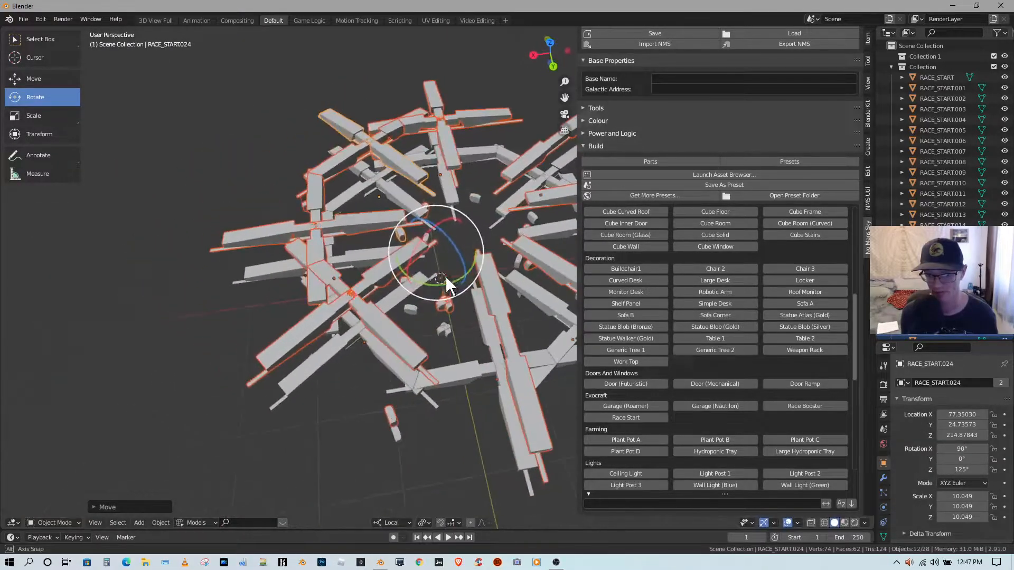
{"action": "left_click_drag", "start_coordinate": [455, 245], "coordinate": [429, 205]}
{"action": "right_click", "coordinate": [446, 268]}
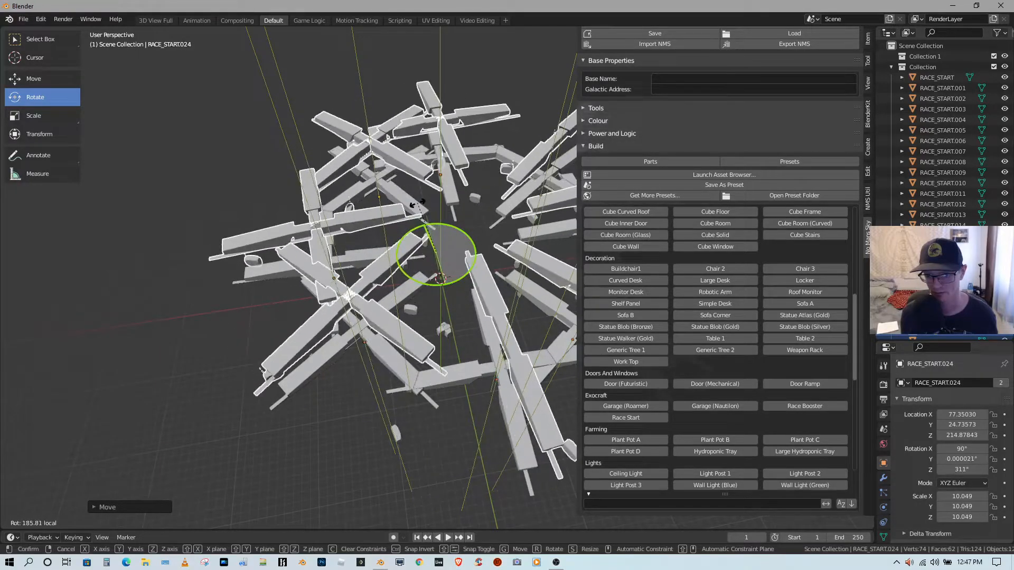
{"action": "right_click", "coordinate": [429, 205]}
- Rotate the twelve raised race starts about 89° around their local Z axes so that they stand upright
{"action": "left_click_drag", "start_coordinate": [450, 239], "coordinate": [483, 329]}
{"action": "middle_click_drag", "start_coordinate": [483, 330], "coordinate": [248, 309]}
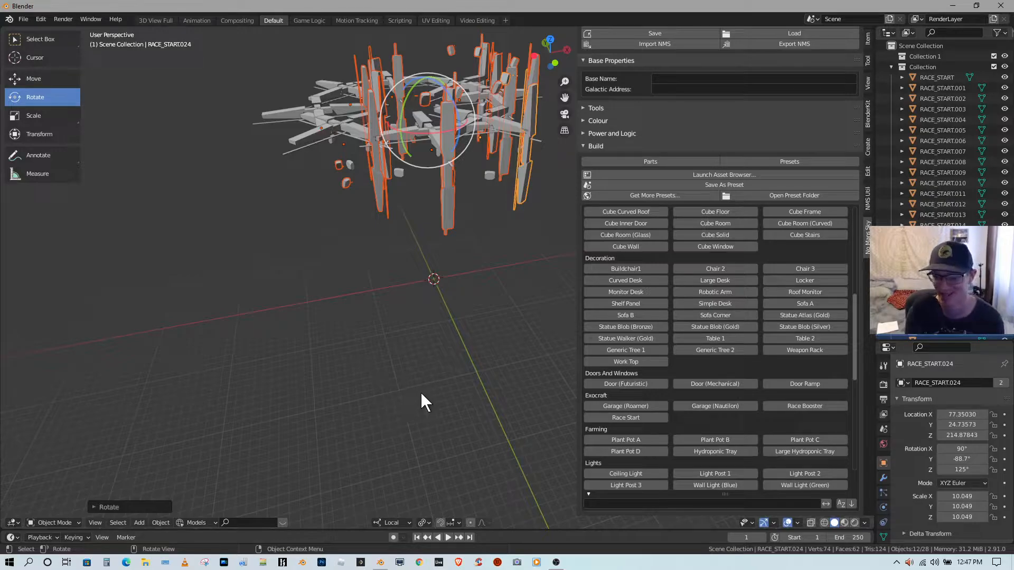
{"action": "scroll", "coordinate": [409, 407], "scroll_direction": "up", "scroll_amount": 3}
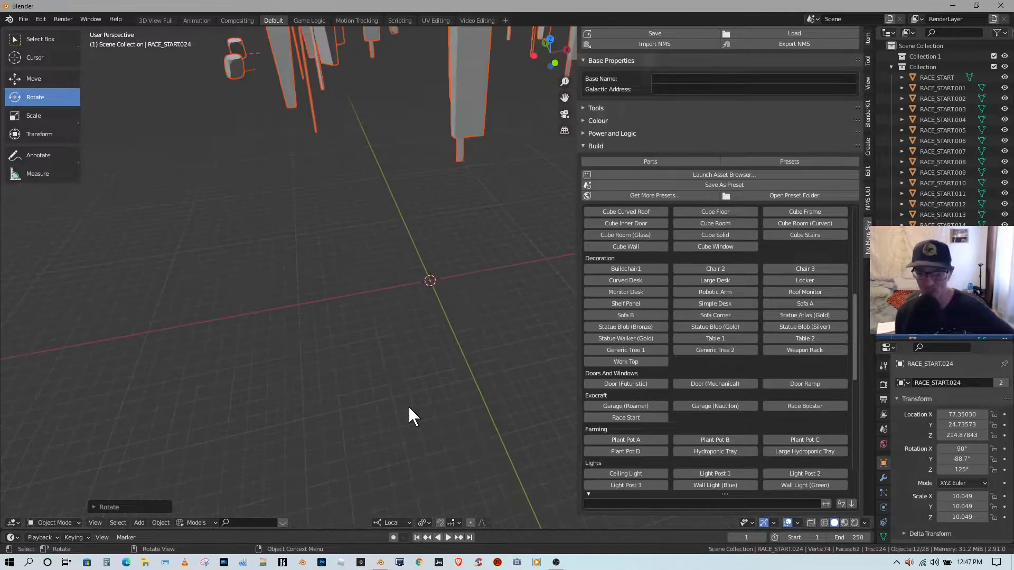
{"action": "scroll", "coordinate": [410, 407], "scroll_direction": "down", "scroll_amount": 5}
{"action": "middle_click_drag", "start_coordinate": [440, 396], "coordinate": [481, 392]}
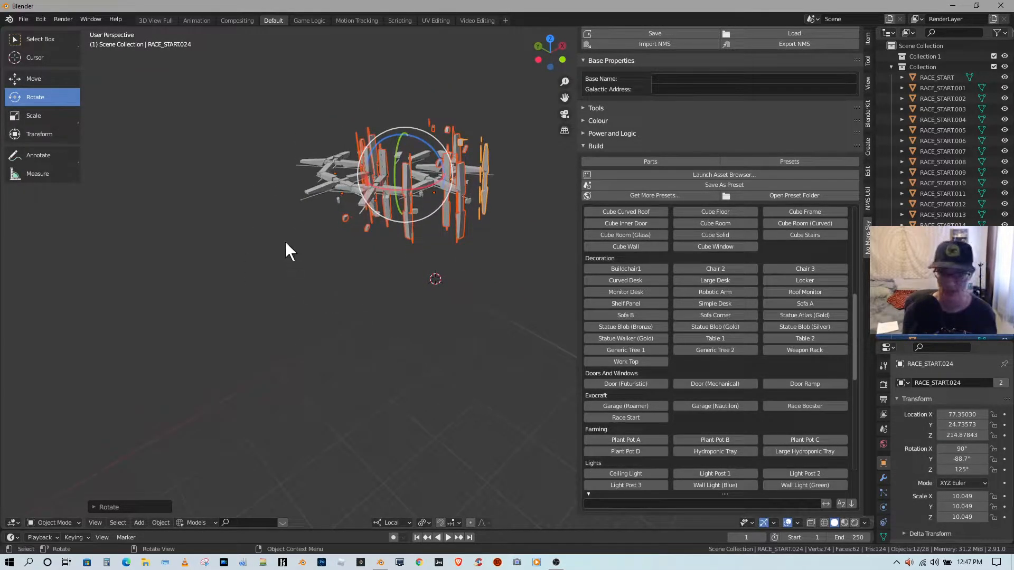
- Circle-select all the race starts in the scene and delete them
{"action": "key", "text": "c"}
{"action": "left_click", "coordinate": [389, 88]}
{"action": "key", "text": "Escape"}
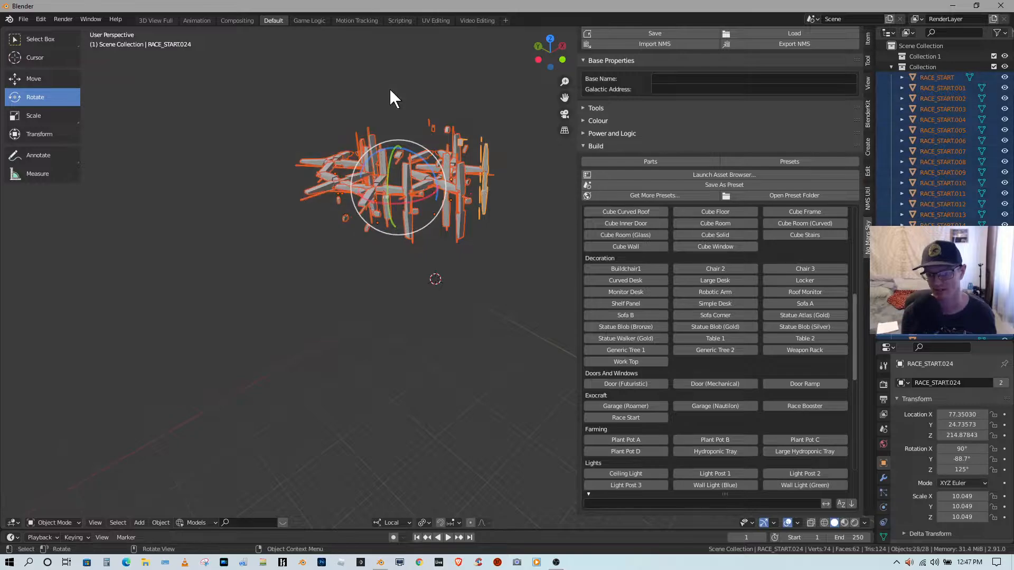
{"action": "key", "text": "Delete"}
- Add a Flag 3 adornment from the base builder parts and scale it uniformly to about 80
{"action": "scroll", "coordinate": [674, 287], "scroll_direction": "up", "scroll_amount": 3}
{"action": "scroll", "coordinate": [675, 288], "scroll_direction": "up", "scroll_amount": 11}
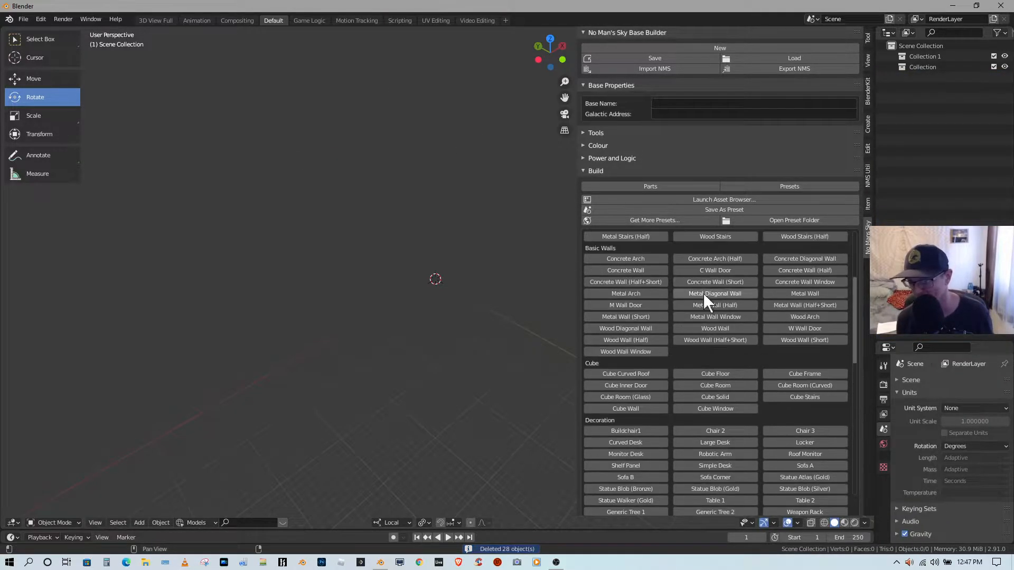
{"action": "left_click_drag", "start_coordinate": [853, 302], "coordinate": [852, 240]}
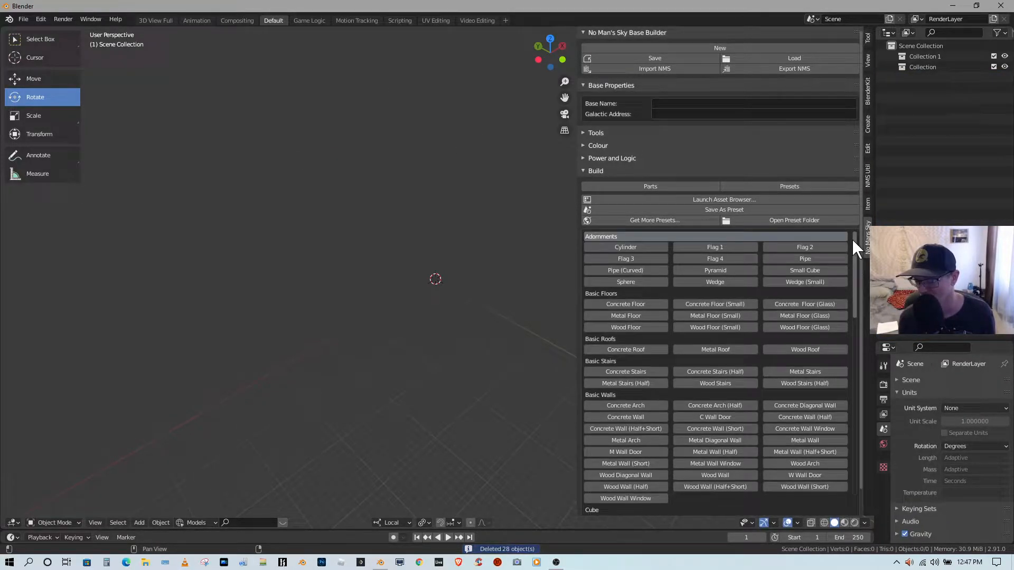
{"action": "left_click", "coordinate": [632, 257]}
{"action": "key", "text": "s"}
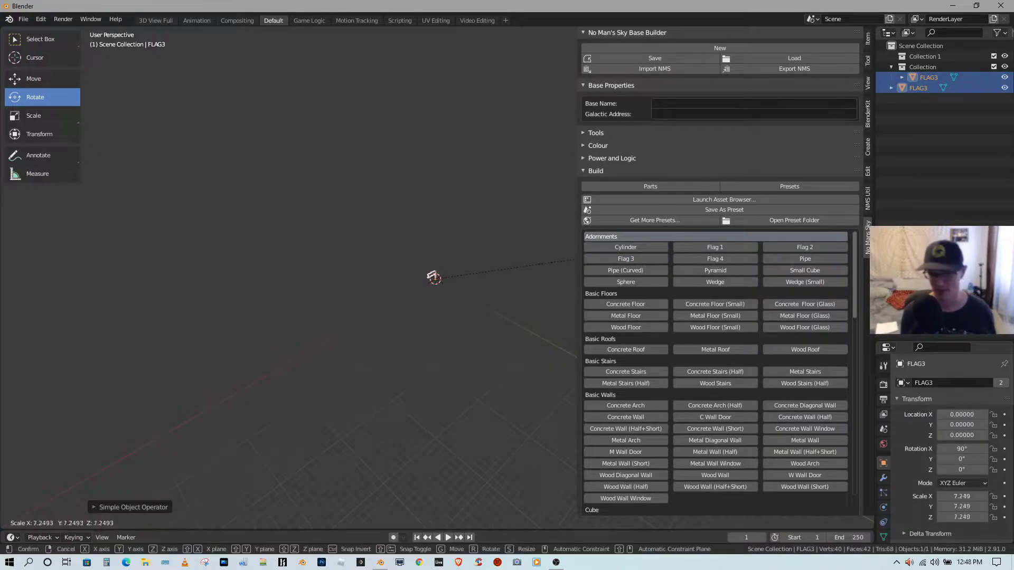
{"action": "left_click", "coordinate": [452, 104]}
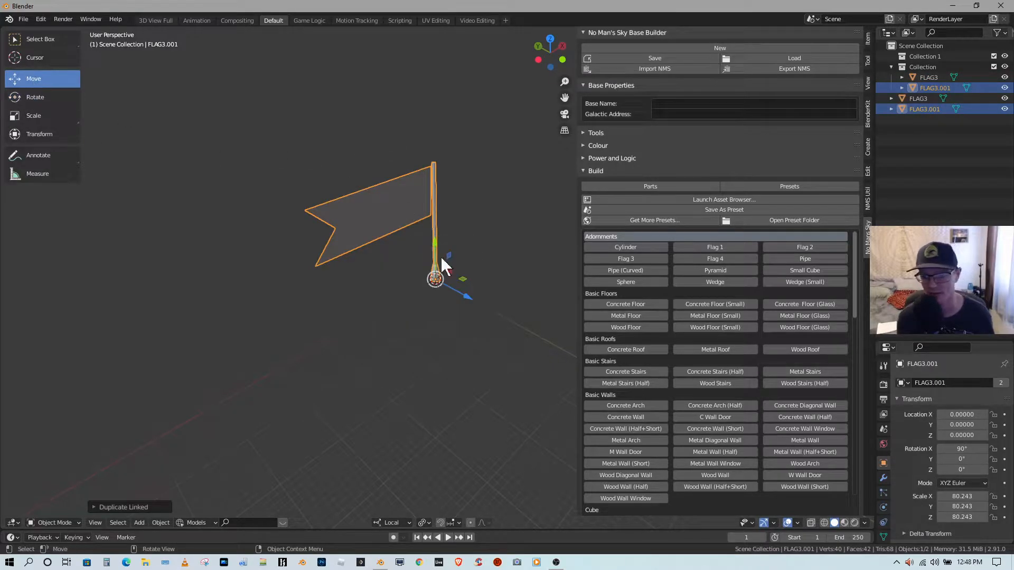
- Create a linked duplicate of the flag and move it about 318 units along the global Y direction
{"action": "left_click_drag", "start_coordinate": [462, 299], "coordinate": [461, 292]}
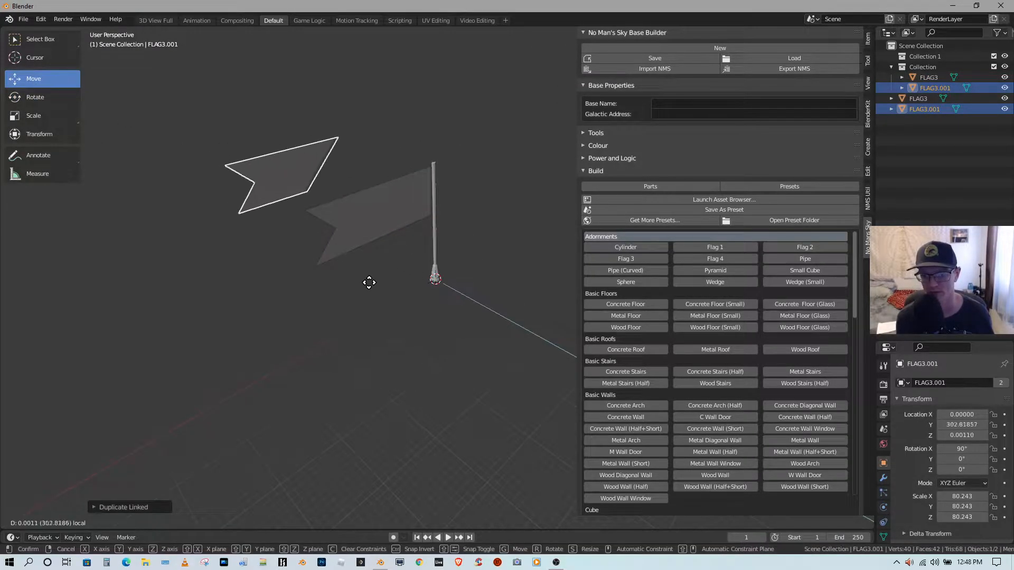
{"action": "left_click", "coordinate": [441, 267]}
{"action": "middle_click_drag", "start_coordinate": [442, 267], "coordinate": [515, 278]}
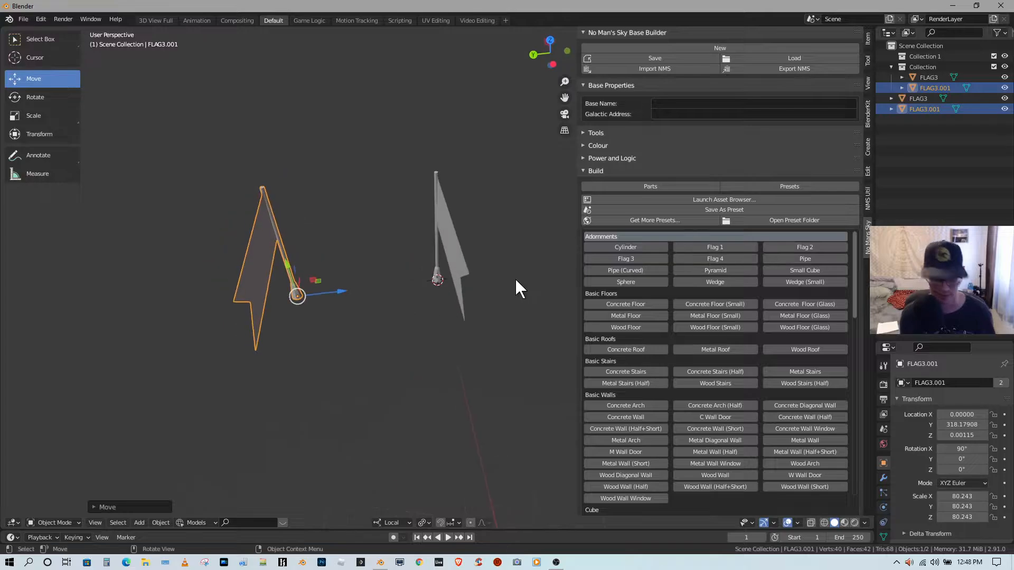
- Circle-select both flags and create linked duplicates of them in place
{"action": "key", "text": "c"}
{"action": "left_click", "coordinate": [369, 313]}
{"action": "right_click", "coordinate": [369, 312]}
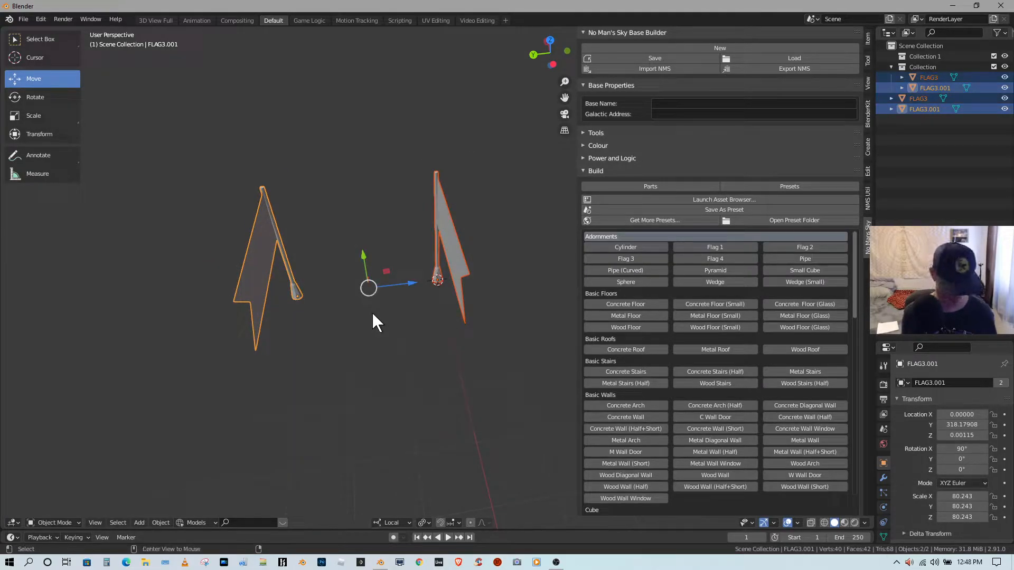
{"action": "key", "text": "alt+d"}
{"action": "left_click", "coordinate": [372, 313]}
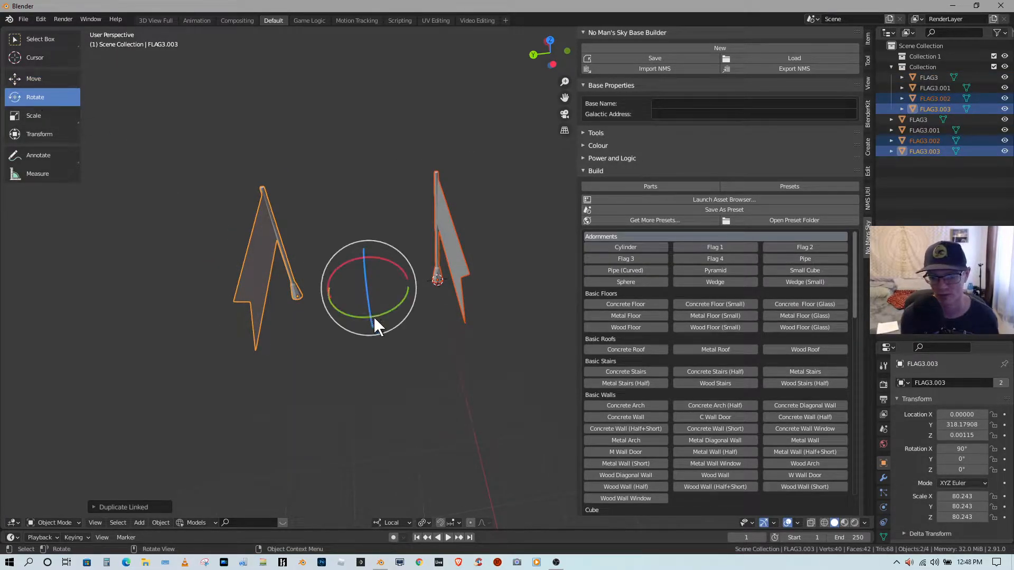
{"action": "middle_click_drag", "start_coordinate": [374, 317], "coordinate": [416, 356]}
{"action": "left_click_drag", "start_coordinate": [422, 350], "coordinate": [472, 377]}
{"action": "right_click", "coordinate": [471, 376]}
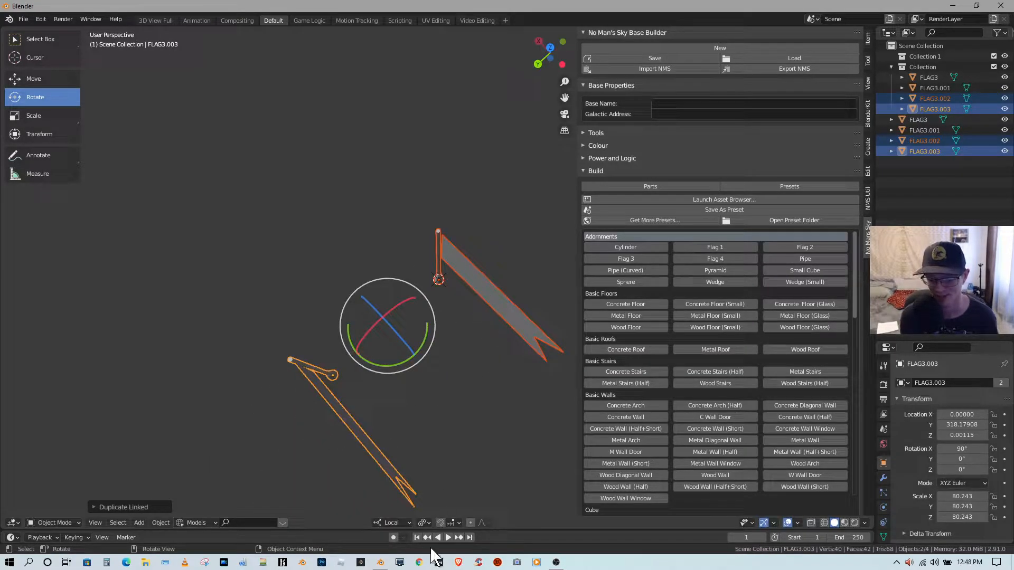
{"action": "left_click", "coordinate": [426, 522]}
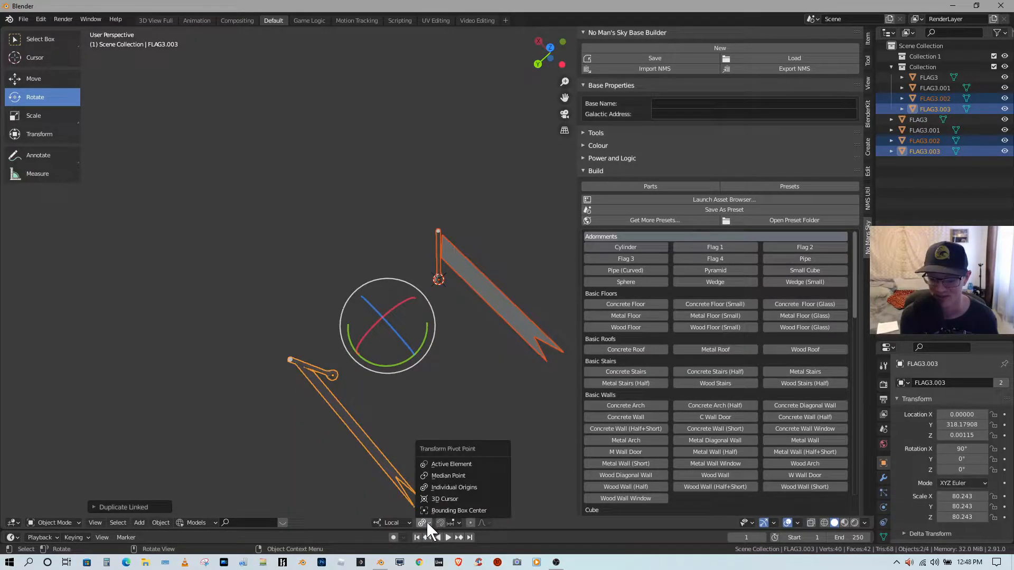
{"action": "left_click", "coordinate": [445, 487]}
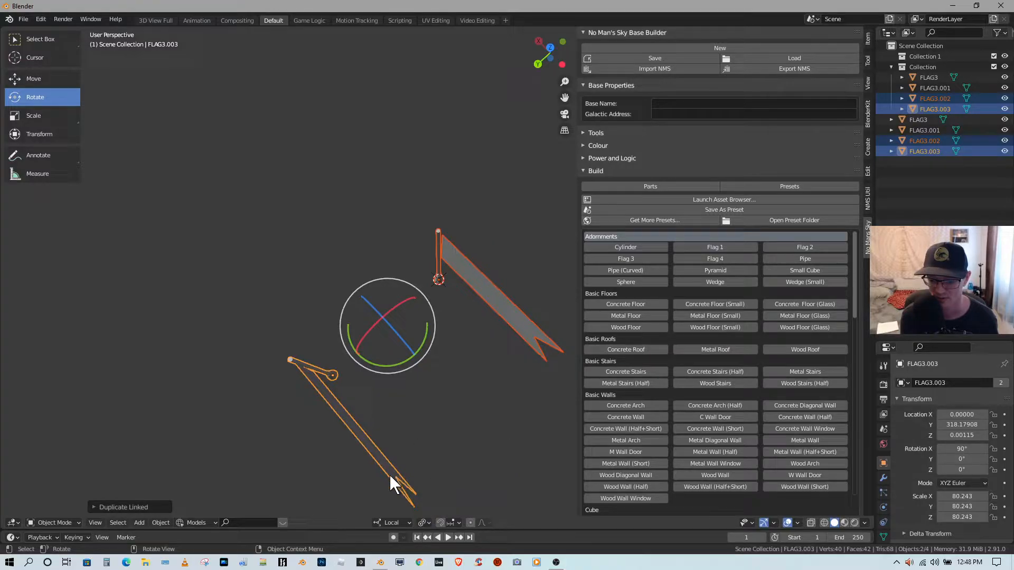
- Set the transform orientation to Global and the transform pivot point to Median Point
{"action": "left_click", "coordinate": [404, 518]}
{"action": "left_click", "coordinate": [360, 451]}
{"action": "left_click_drag", "start_coordinate": [426, 333], "coordinate": [426, 375]}
{"action": "right_click", "coordinate": [426, 376]}
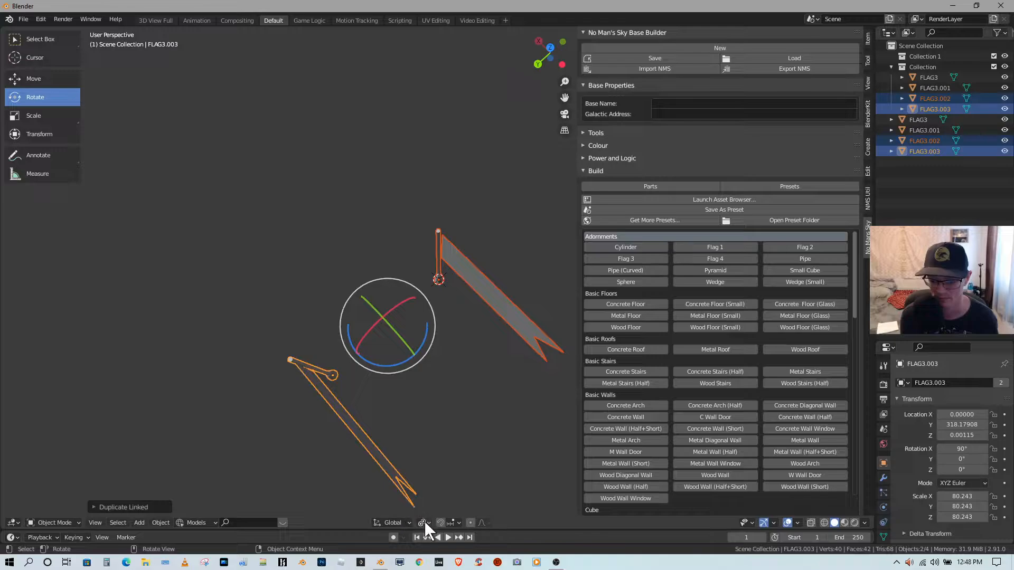
{"action": "left_click", "coordinate": [425, 522]}
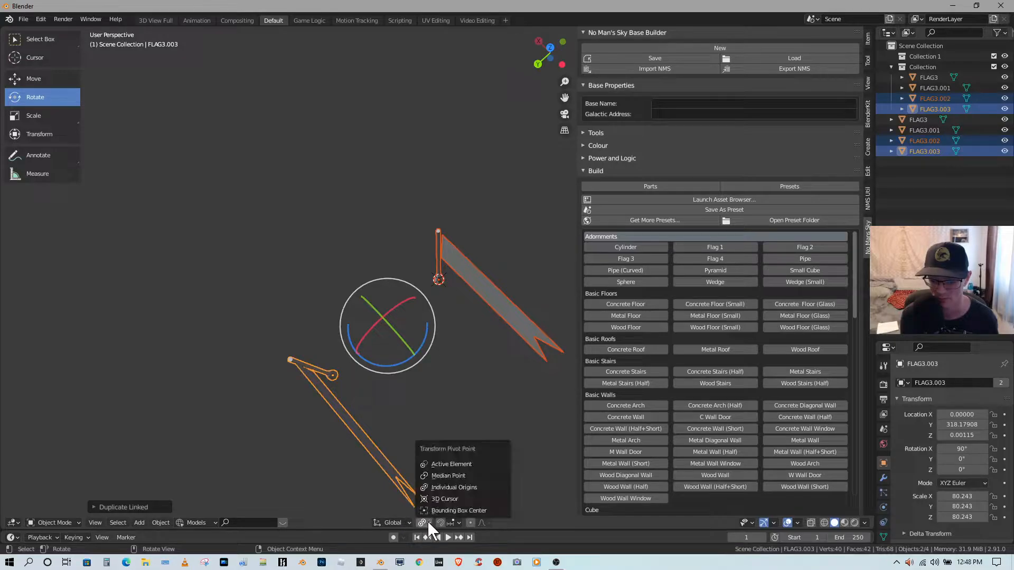
{"action": "left_click", "coordinate": [452, 478]}
- Create linked duplicates of the two selected flags and rotate them about -82.6° around the Z axis
{"action": "key", "text": "alt+d"}
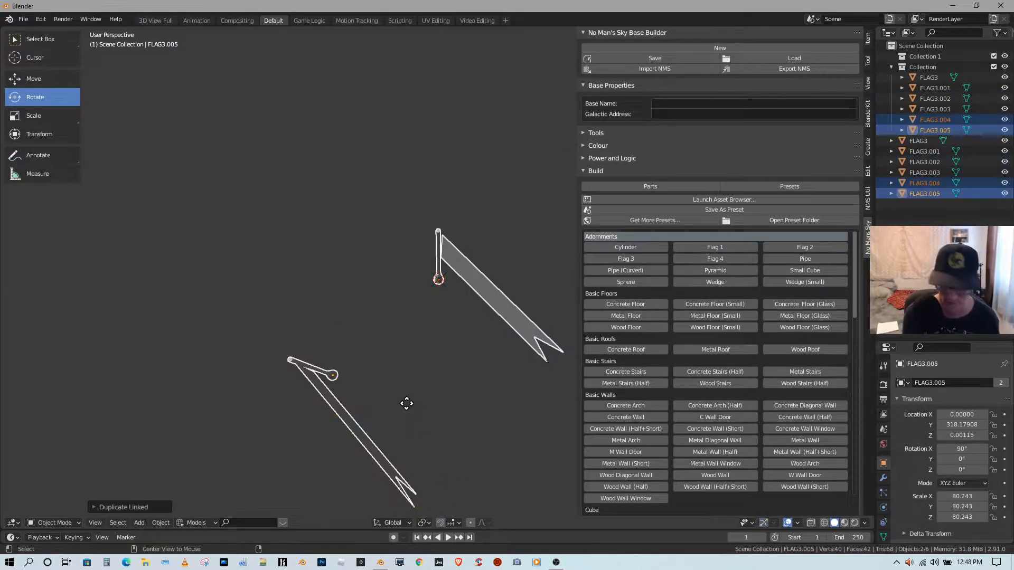
{"action": "right_click", "coordinate": [405, 405]}
{"action": "left_click_drag", "start_coordinate": [426, 335], "coordinate": [372, 403]}
- Circle-select all six flags, create linked duplicates, and rotate the copies about -50° around the Z axis
{"action": "key", "text": "c"}
{"action": "left_click", "coordinate": [367, 341]}
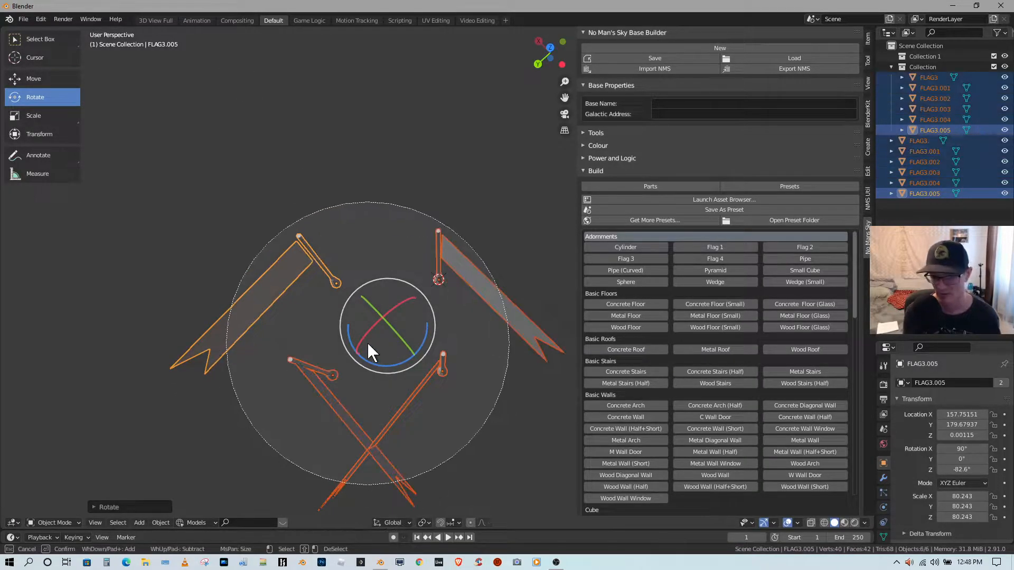
{"action": "right_click", "coordinate": [368, 341]}
{"action": "key", "text": "alt+d"}
{"action": "right_click", "coordinate": [376, 344]}
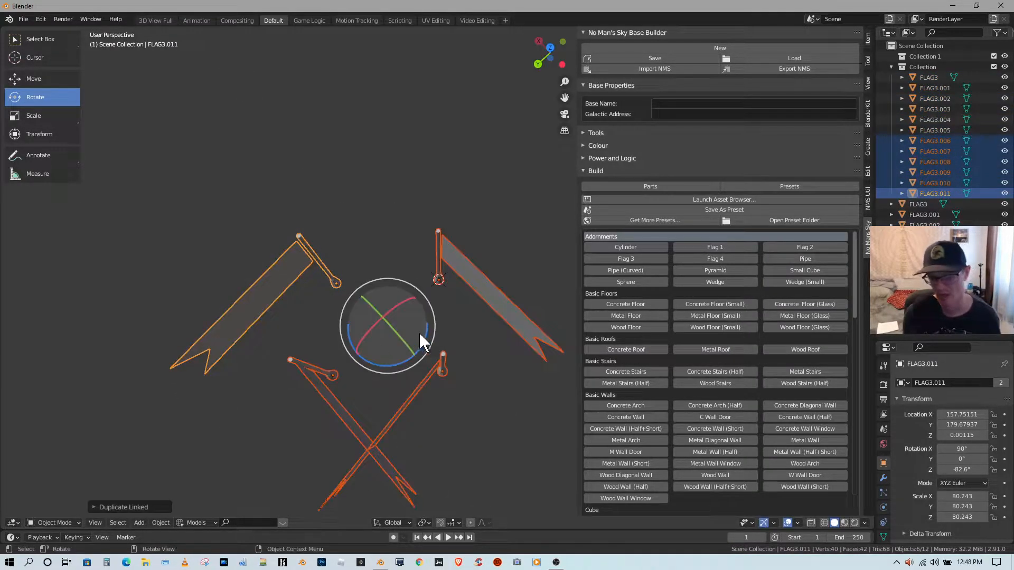
{"action": "left_click_drag", "start_coordinate": [426, 333], "coordinate": [404, 363]}
- Circle-select all twelve flags, create linked duplicates, and rotate the copies about -62° around the Z axis
{"action": "key", "text": "c"}
{"action": "left_click", "coordinate": [405, 336]}
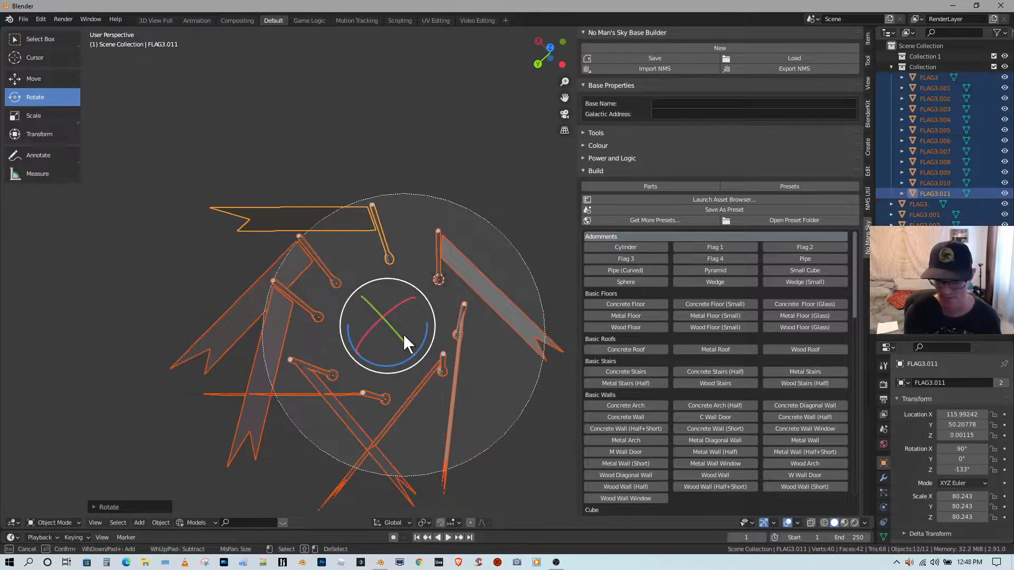
{"action": "right_click", "coordinate": [403, 334]}
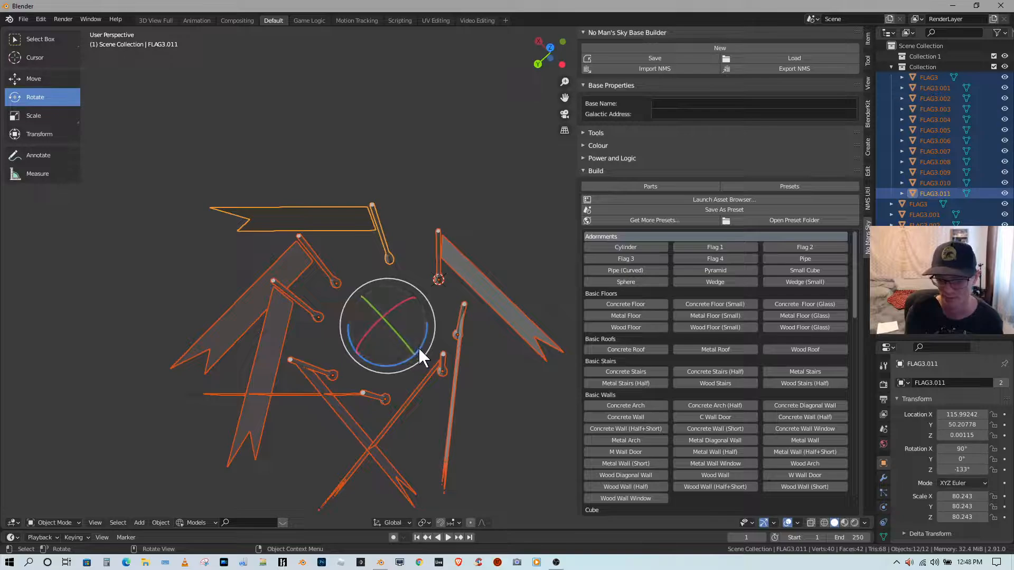
{"action": "left_click_drag", "start_coordinate": [424, 346], "coordinate": [457, 334]}
{"action": "key", "text": "alt+d"}
{"action": "right_click", "coordinate": [409, 364]}
- Circle-select all 24 flags and set the transform pivot point to Individual Origins
{"action": "mouse_move", "coordinate": [453, 326]}
{"action": "middle_mouse_down"}
{"action": "mouse_move", "coordinate": [442, 304]}
{"action": "mouse_move", "coordinate": [377, 385]}
{"action": "mouse_move", "coordinate": [330, 393]}
{"action": "mouse_move", "coordinate": [320, 372]}
{"action": "mouse_move", "coordinate": [331, 374]}
{"action": "mouse_move", "coordinate": [318, 373]}
{"action": "middle_mouse_up"}
{"action": "key", "text": "c"}
{"action": "left_click", "coordinate": [399, 228]}
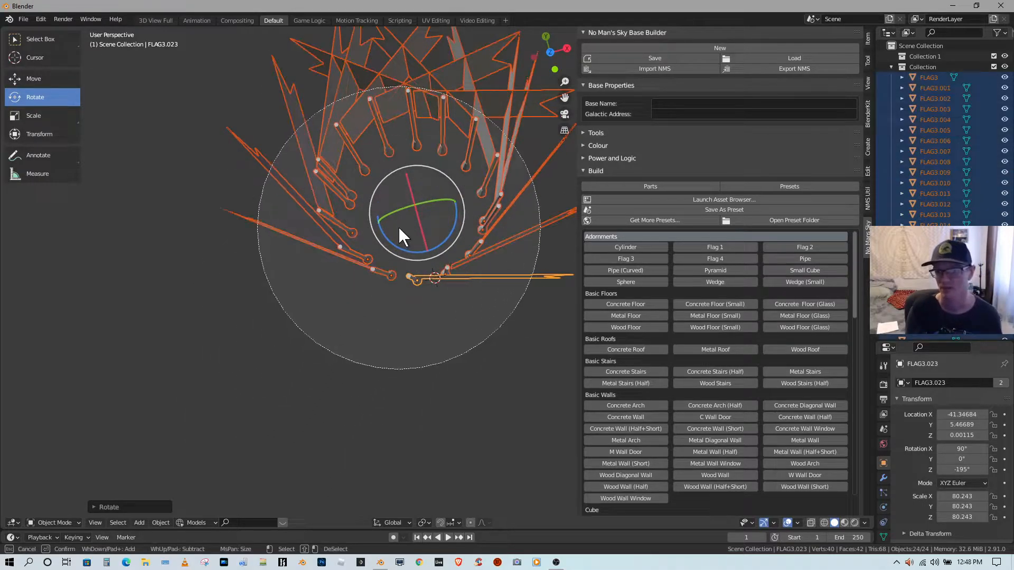
{"action": "right_click", "coordinate": [399, 228]}
{"action": "middle_click_drag", "start_coordinate": [414, 299], "coordinate": [398, 341]}
{"action": "middle_click_drag", "start_coordinate": [463, 246], "coordinate": [335, 236]}
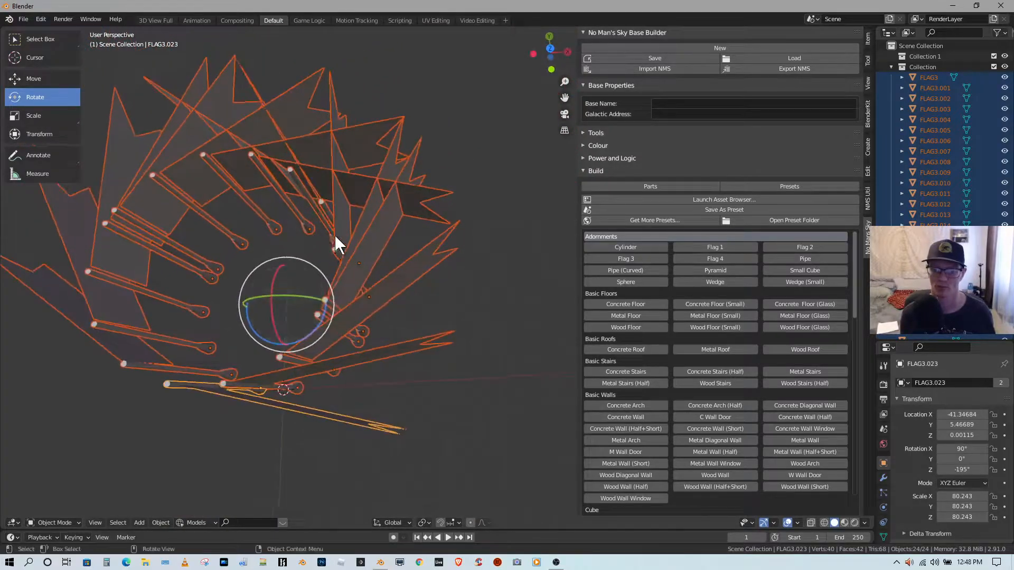
{"action": "left_click", "coordinate": [423, 523]}
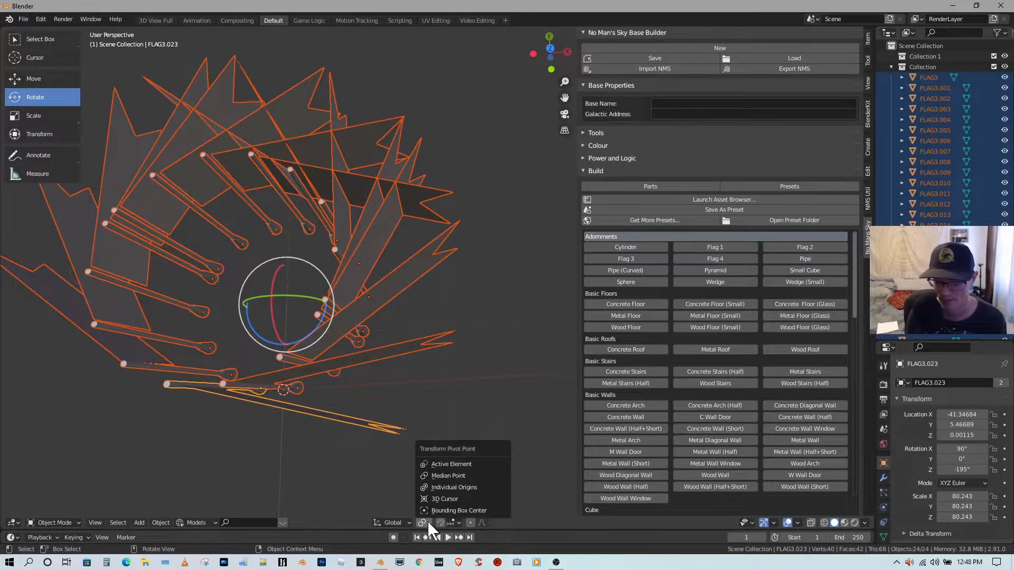
{"action": "left_click", "coordinate": [454, 488]}
- Tilt all flags about their individual origins, bringing the active flag to about 86.6° X and -0.92° Y rotation
{"action": "middle_click_drag", "start_coordinate": [406, 502], "coordinate": [415, 478]}
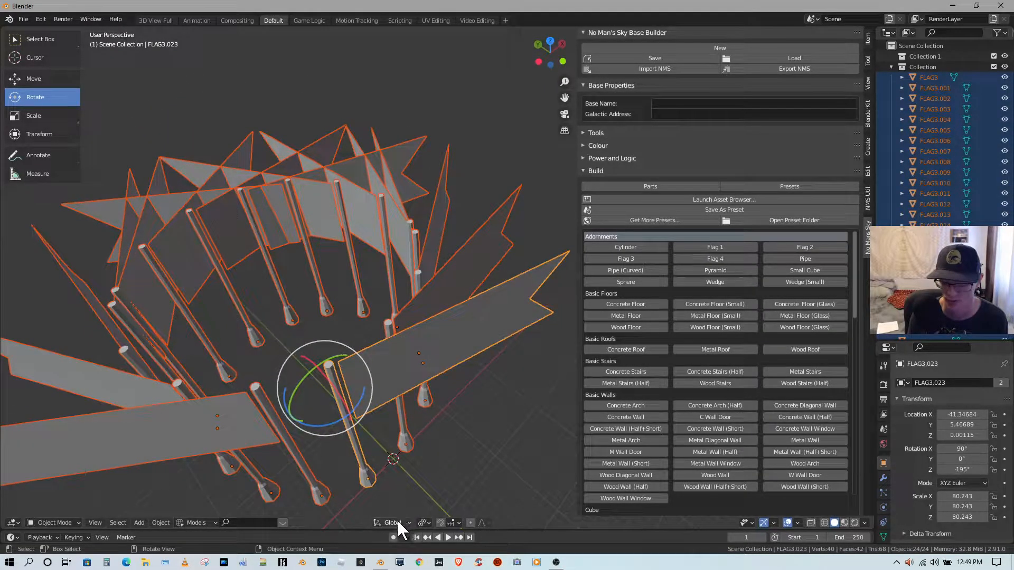
{"action": "middle_click_drag", "start_coordinate": [499, 453], "coordinate": [335, 393]}
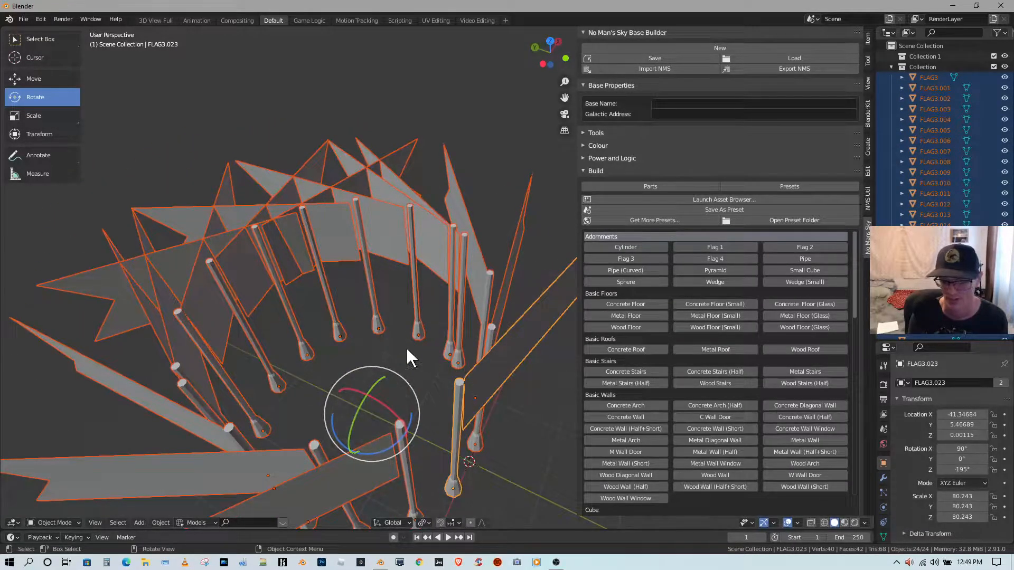
{"action": "middle_click_drag", "start_coordinate": [437, 379], "coordinate": [384, 396]}
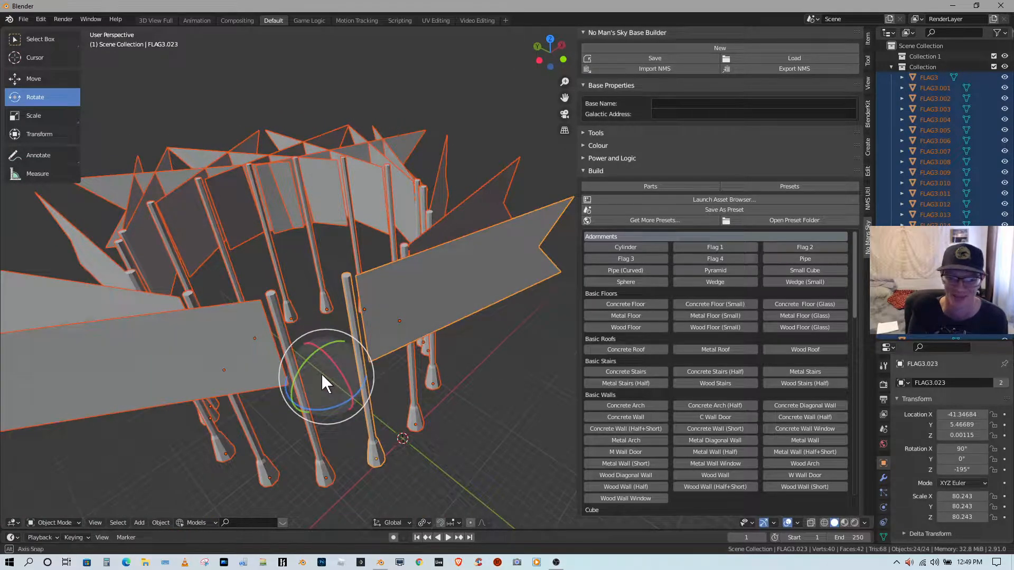
{"action": "middle_click_drag", "start_coordinate": [322, 377], "coordinate": [281, 347]}
{"action": "left_click_drag", "start_coordinate": [280, 341], "coordinate": [385, 404]}
{"action": "right_click", "coordinate": [313, 341]}
{"action": "middle_click_drag", "start_coordinate": [384, 403], "coordinate": [404, 367]}
{"action": "left_click_drag", "start_coordinate": [384, 305], "coordinate": [314, 362]}
{"action": "middle_click_drag", "start_coordinate": [348, 373], "coordinate": [326, 397]}
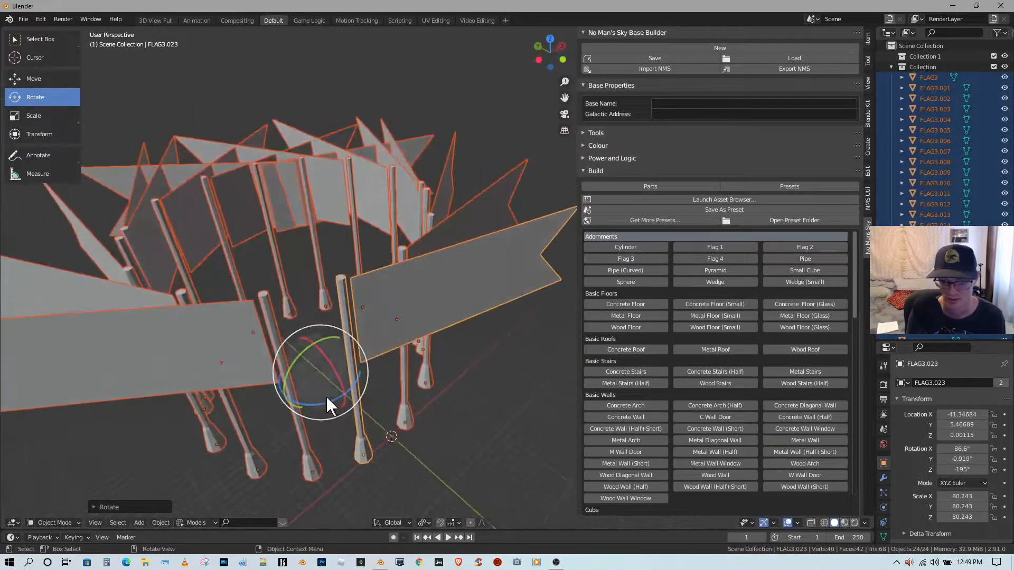
- Try rotating every flag around the global Z axis on its own origin
{"action": "left_click_drag", "start_coordinate": [329, 411], "coordinate": [408, 446]}
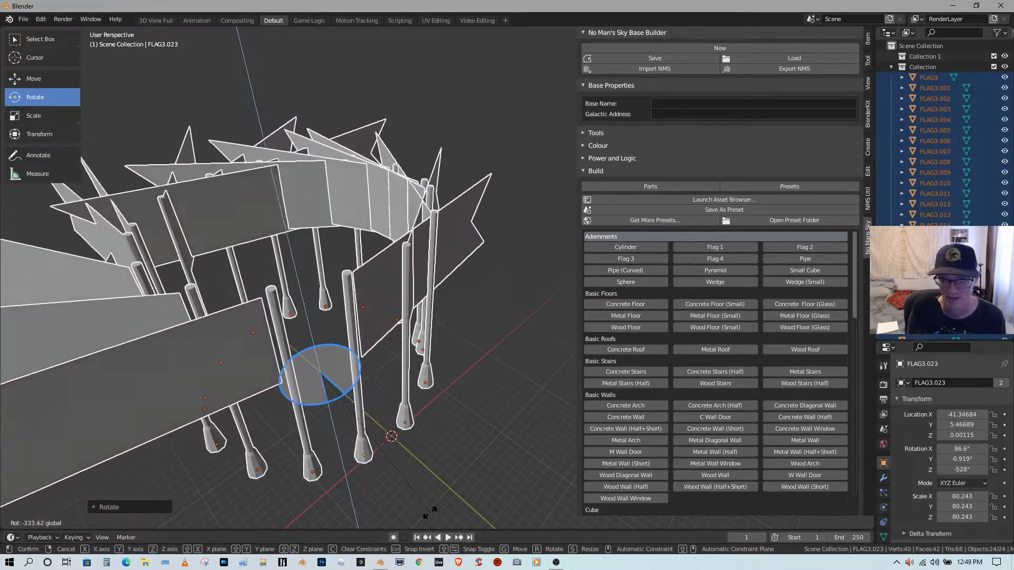
{"action": "left_click_drag", "start_coordinate": [429, 512], "coordinate": [462, 369]}
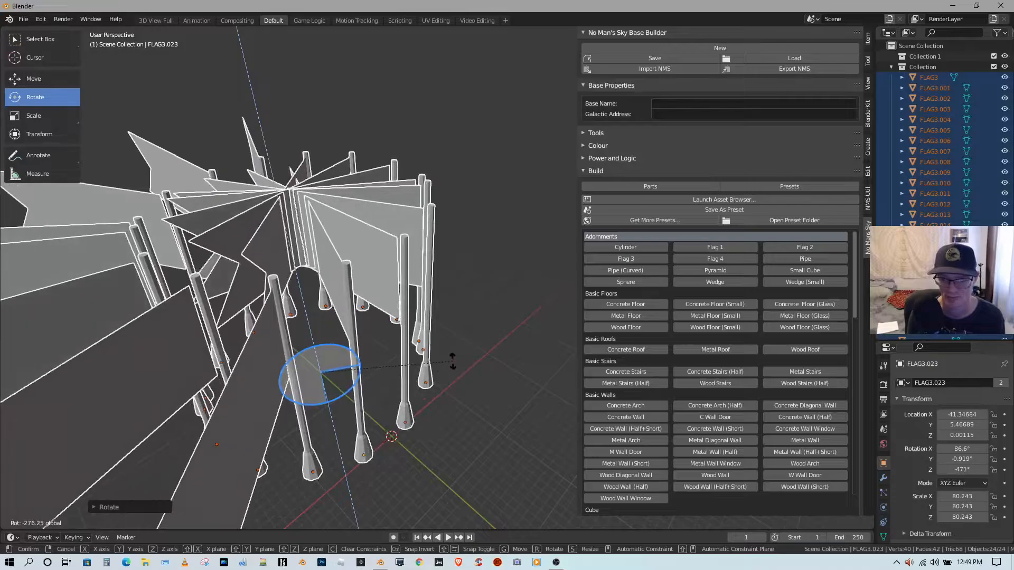
{"action": "left_click_drag", "start_coordinate": [369, 363], "coordinate": [373, 391]}
{"action": "right_click", "coordinate": [372, 391]}
{"action": "middle_click_drag", "start_coordinate": [416, 420], "coordinate": [437, 413]}
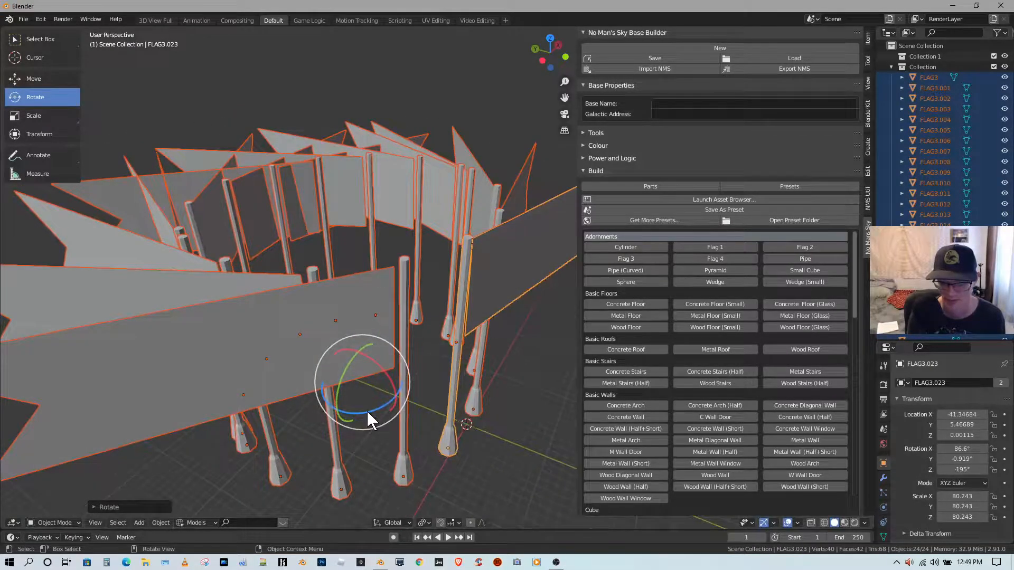
{"action": "mouse_move", "coordinate": [366, 412]}
{"action": "left_mouse_down"}
{"action": "mouse_move", "coordinate": [396, 400]}
{"action": "mouse_move", "coordinate": [390, 359]}
{"action": "mouse_move", "coordinate": [346, 364]}
{"action": "mouse_move", "coordinate": [343, 401]}
{"action": "mouse_move", "coordinate": [377, 415]}
{"action": "left_mouse_up"}
{"action": "right_click", "coordinate": [377, 415]}
- Set the transform orientation to Local and circle-select all 24 flags again
{"action": "scroll", "coordinate": [421, 452], "scroll_direction": "down", "scroll_amount": 3}
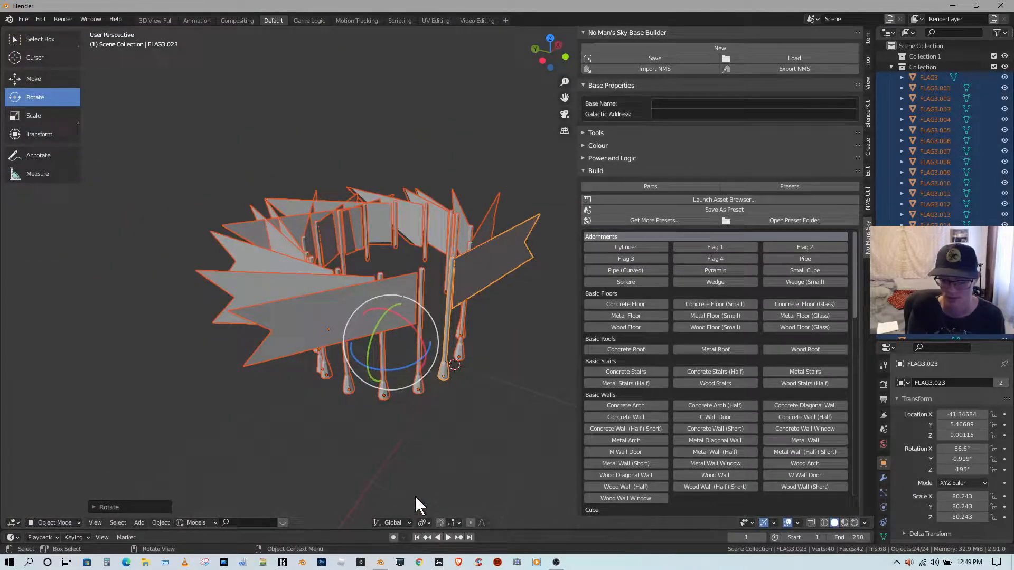
{"action": "left_click", "coordinate": [395, 524]}
{"action": "left_click", "coordinate": [359, 460]}
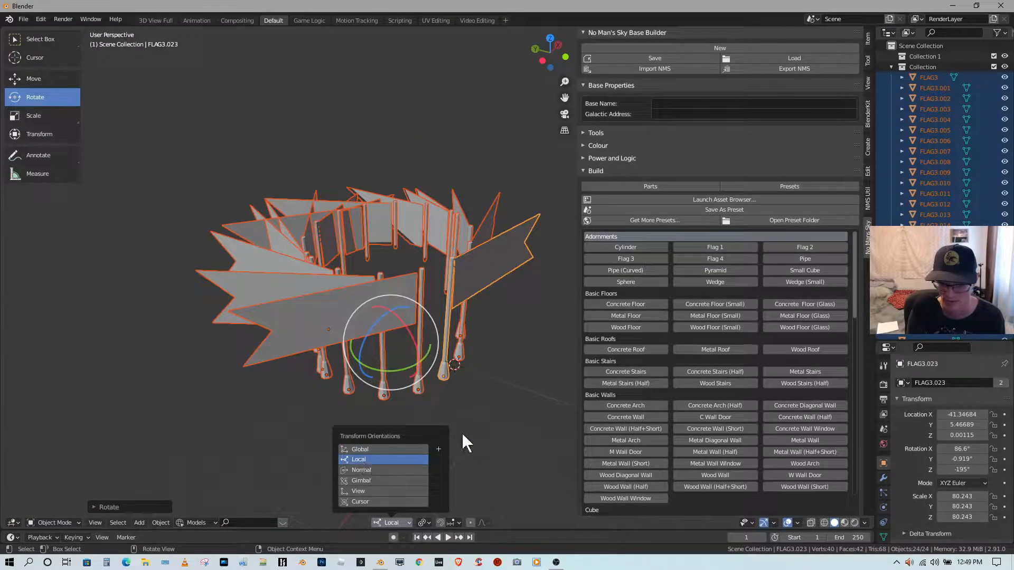
{"action": "left_click", "coordinate": [478, 418]}
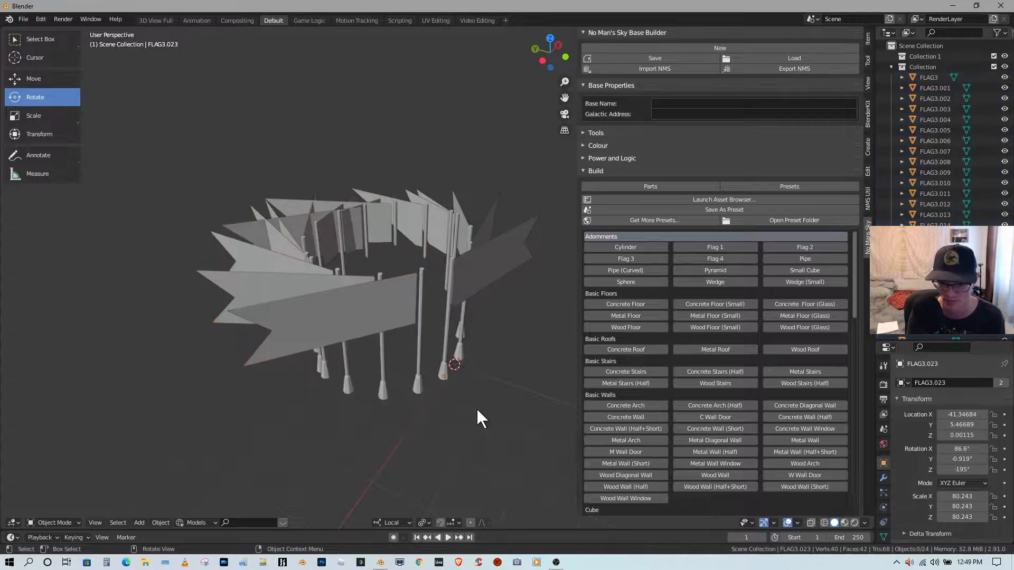
{"action": "key", "text": "c"}
{"action": "left_click", "coordinate": [389, 332]}
{"action": "right_click", "coordinate": [439, 393]}
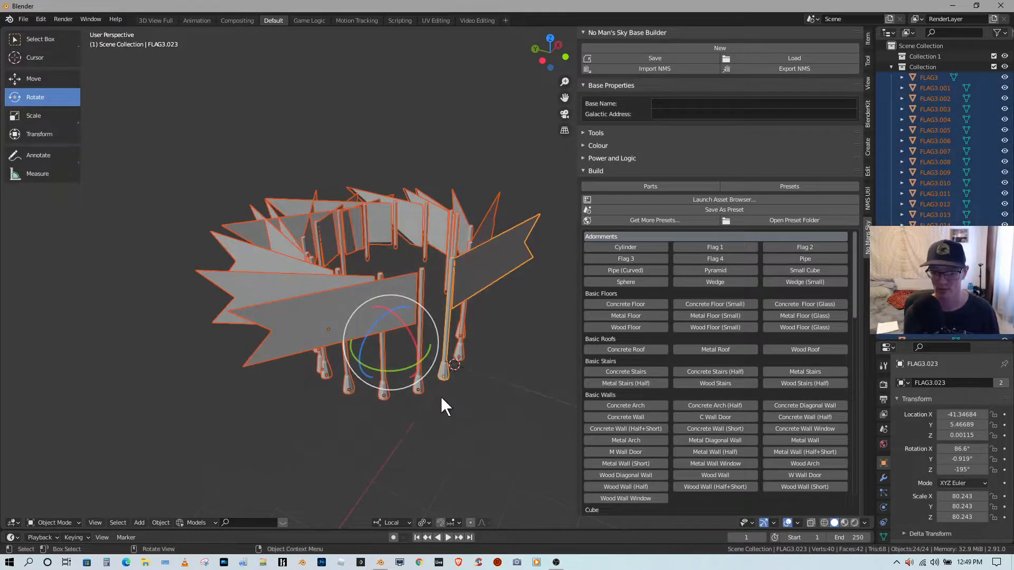
- Reselect all 24 flags, try rotating them around their local axes, and undo the last rotation
{"action": "mouse_move", "coordinate": [442, 400]}
{"action": "middle_mouse_down"}
{"action": "mouse_move", "coordinate": [451, 413]}
{"action": "mouse_move", "coordinate": [442, 448]}
{"action": "mouse_move", "coordinate": [433, 409]}
{"action": "middle_mouse_up"}
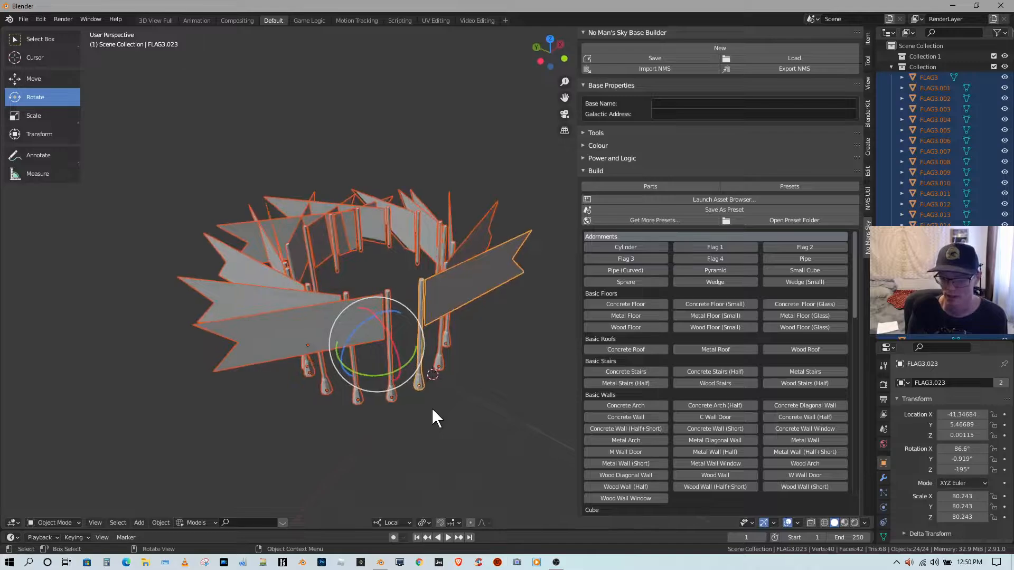
{"action": "scroll", "coordinate": [434, 407], "scroll_direction": "up", "scroll_amount": 2}
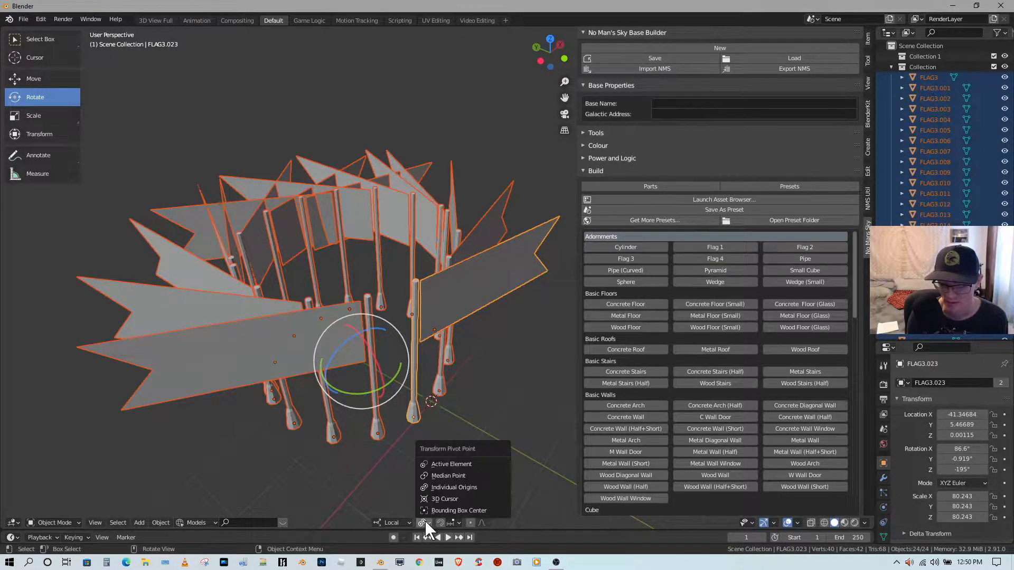
{"action": "left_click", "coordinate": [252, 474]}
{"action": "key", "text": "c"}
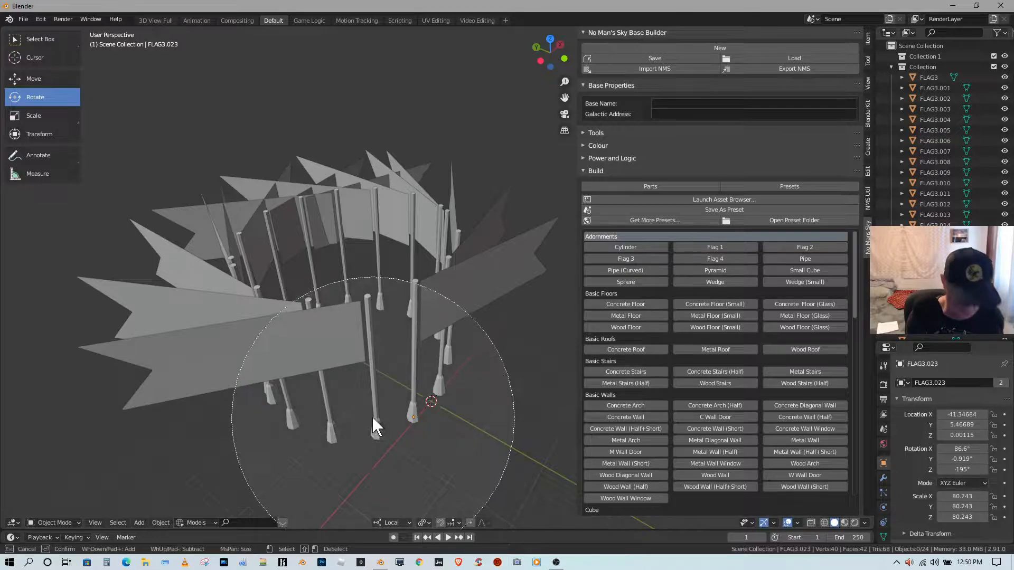
{"action": "left_click_drag", "start_coordinate": [372, 416], "coordinate": [354, 312]}
{"action": "key", "text": "Escape"}
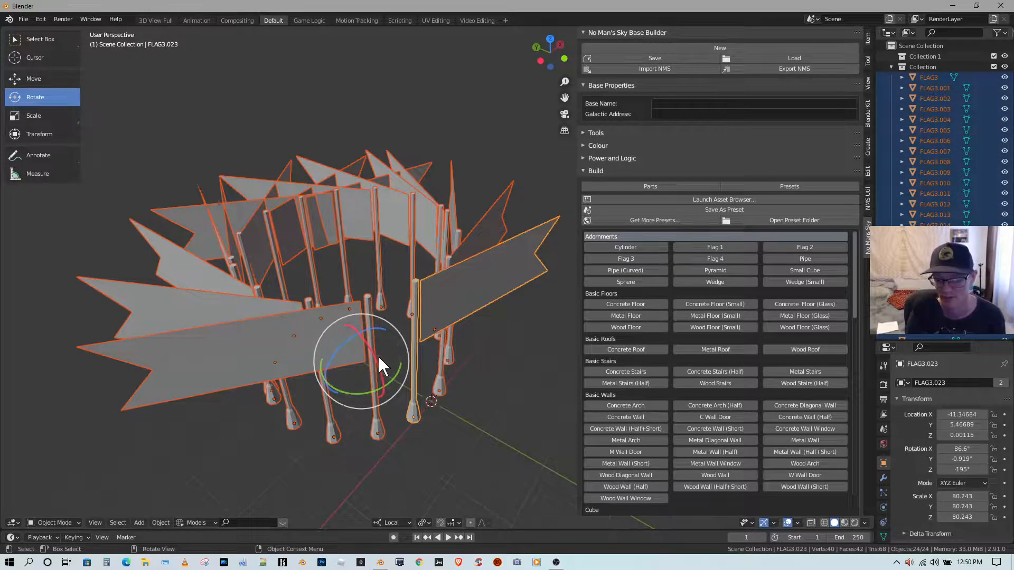
{"action": "middle_click_drag", "start_coordinate": [378, 356], "coordinate": [420, 347]}
{"action": "left_click_drag", "start_coordinate": [406, 347], "coordinate": [365, 376]}
{"action": "right_click", "coordinate": [370, 377]}
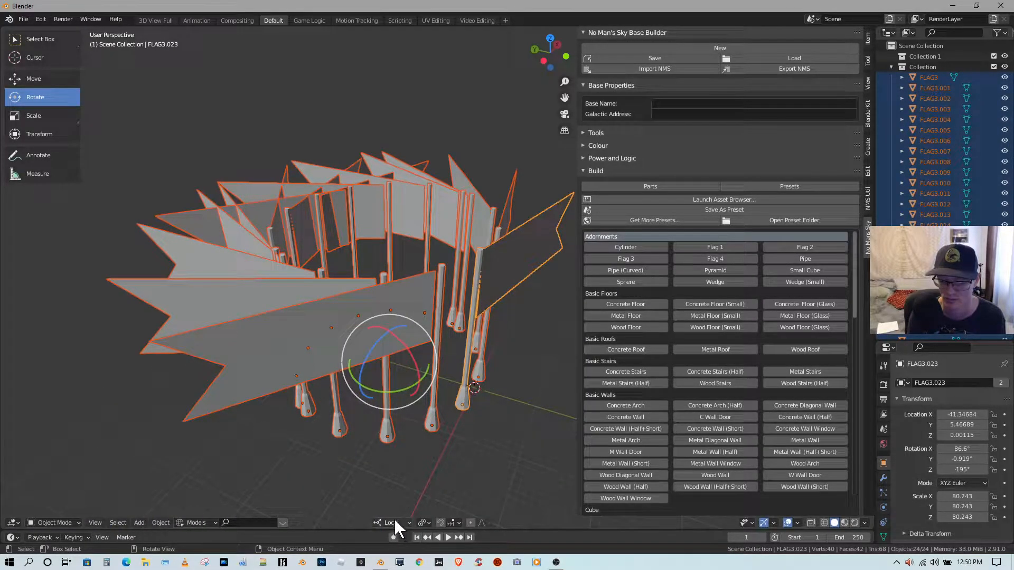
{"action": "middle_click_drag", "start_coordinate": [376, 473], "coordinate": [323, 485]}
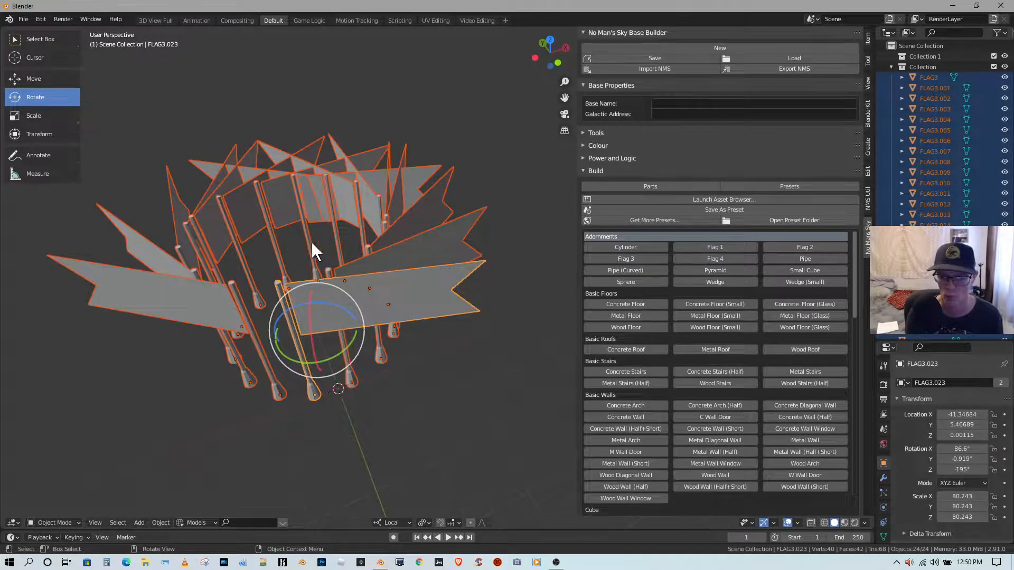
{"action": "left_click_drag", "start_coordinate": [337, 353], "coordinate": [361, 391]}
{"action": "key", "text": "ctrl+z"}
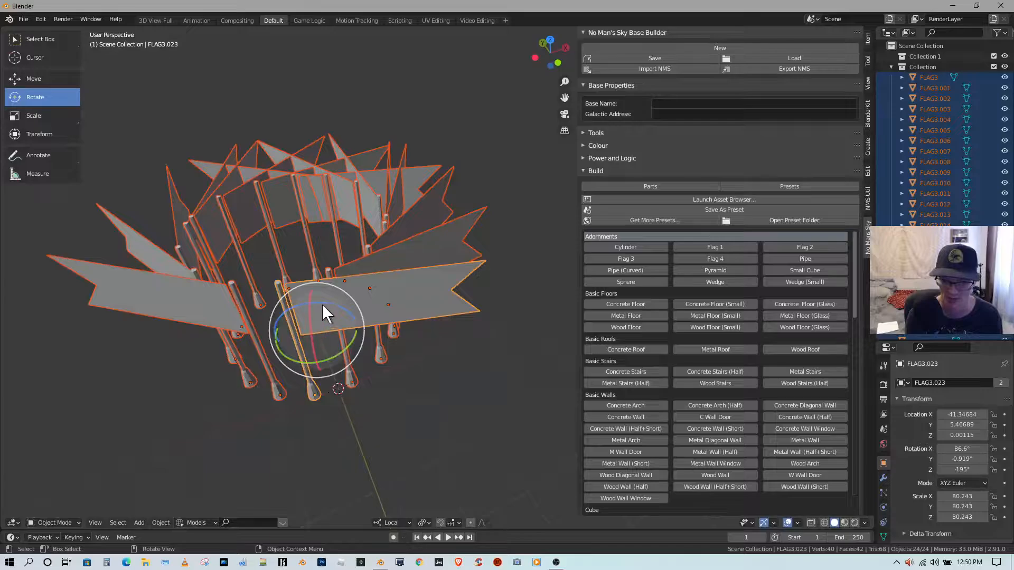
- Rotate all flags around a local axis, bringing the active flag to about 76.7° X, 75° Y and -208° Z rotation
{"action": "left_click_drag", "start_coordinate": [330, 303], "coordinate": [379, 349]}
{"action": "middle_click_drag", "start_coordinate": [378, 349], "coordinate": [408, 329]}
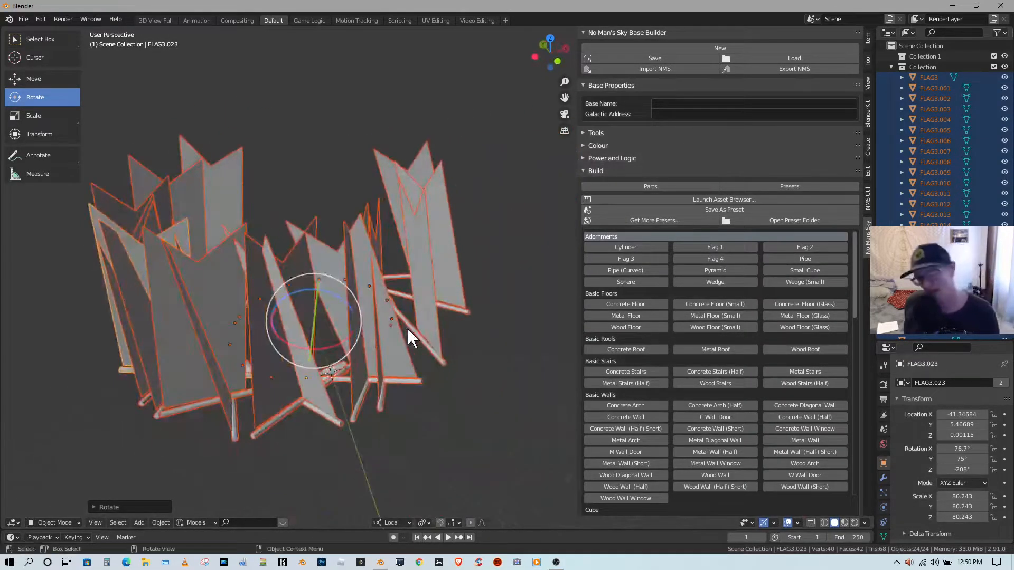
{"action": "scroll", "coordinate": [407, 329], "scroll_direction": "up", "scroll_amount": 5}
{"action": "scroll", "coordinate": [423, 328], "scroll_direction": "down", "scroll_amount": 6}
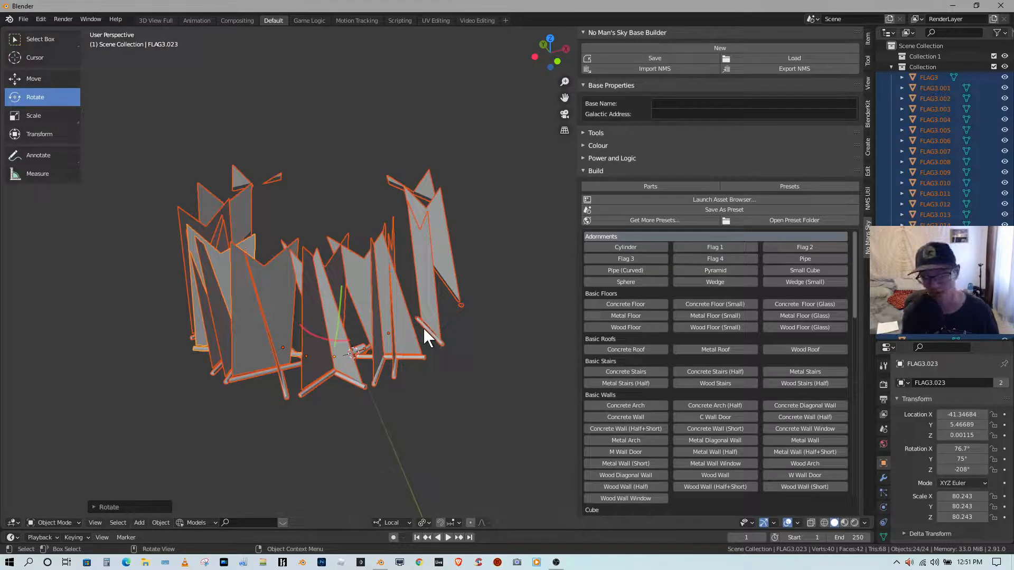
- Rotate all flags further on their individual origins, bringing the active flag to about 233° X, 6.9° Y and -282° Z
{"action": "scroll", "coordinate": [419, 284], "scroll_direction": "up", "scroll_amount": 5}
{"action": "middle_click_drag", "start_coordinate": [435, 328], "coordinate": [469, 340]}
{"action": "middle_click_drag", "start_coordinate": [431, 365], "coordinate": [457, 365]}
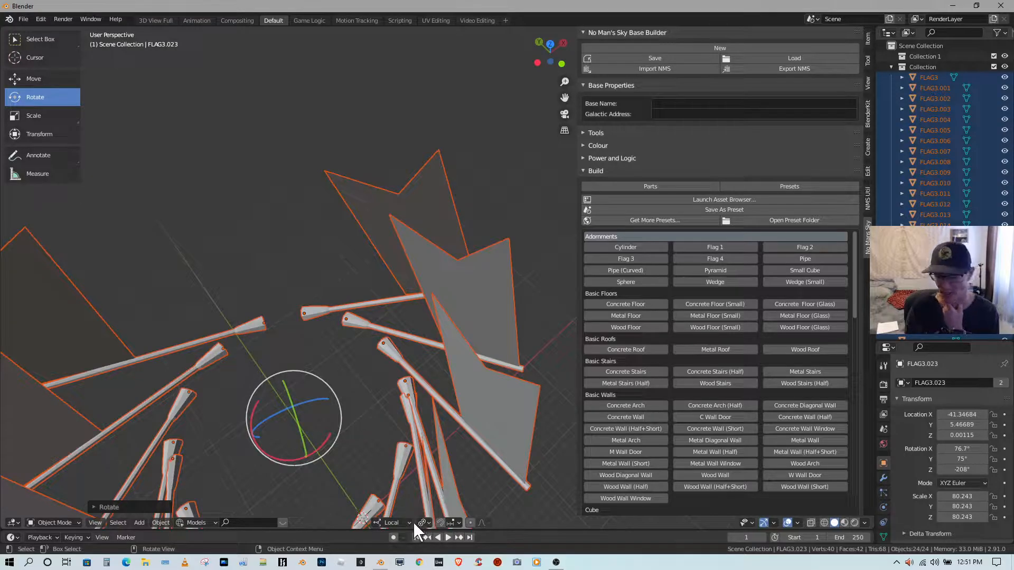
{"action": "middle_click_drag", "start_coordinate": [391, 350], "coordinate": [474, 347]}
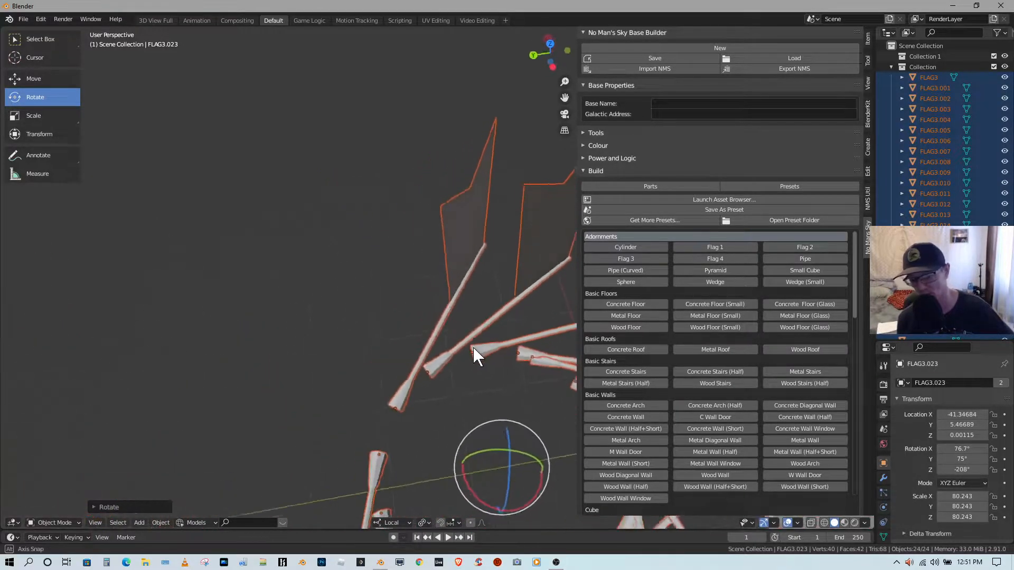
{"action": "left_click_drag", "start_coordinate": [512, 442], "coordinate": [430, 465]}
{"action": "middle_click_drag", "start_coordinate": [431, 464], "coordinate": [95, 376]}
{"action": "middle_click_drag", "start_coordinate": [355, 335], "coordinate": [204, 334]}
{"action": "left_click_drag", "start_coordinate": [335, 255], "coordinate": [142, 433]}
{"action": "middle_click_drag", "start_coordinate": [283, 386], "coordinate": [325, 362]}
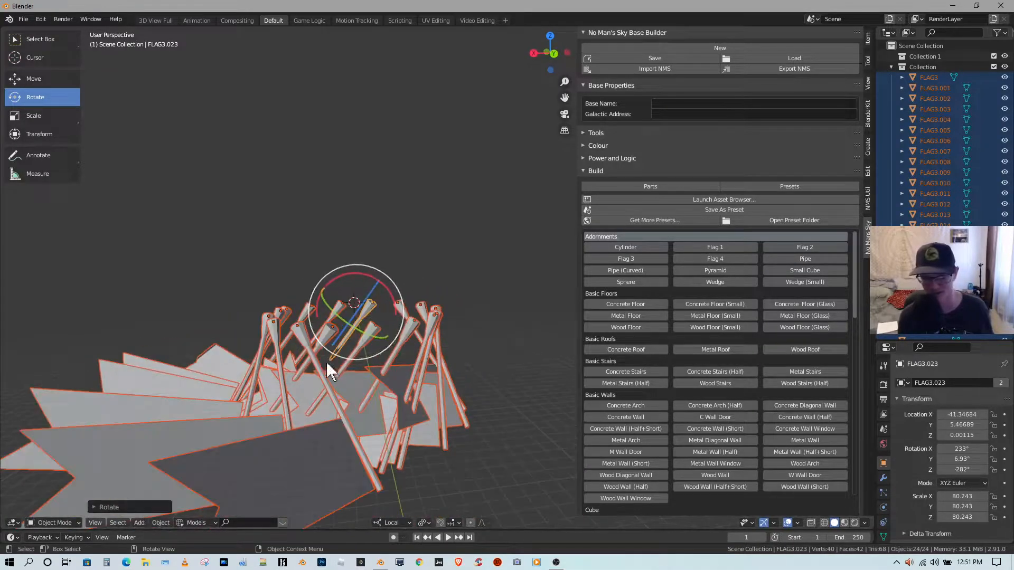
- Move all flags along their local Z axes, placing the active flag at about X 112.4, Y -14.0, Z 114.8
{"action": "left_click", "coordinate": [42, 80]}
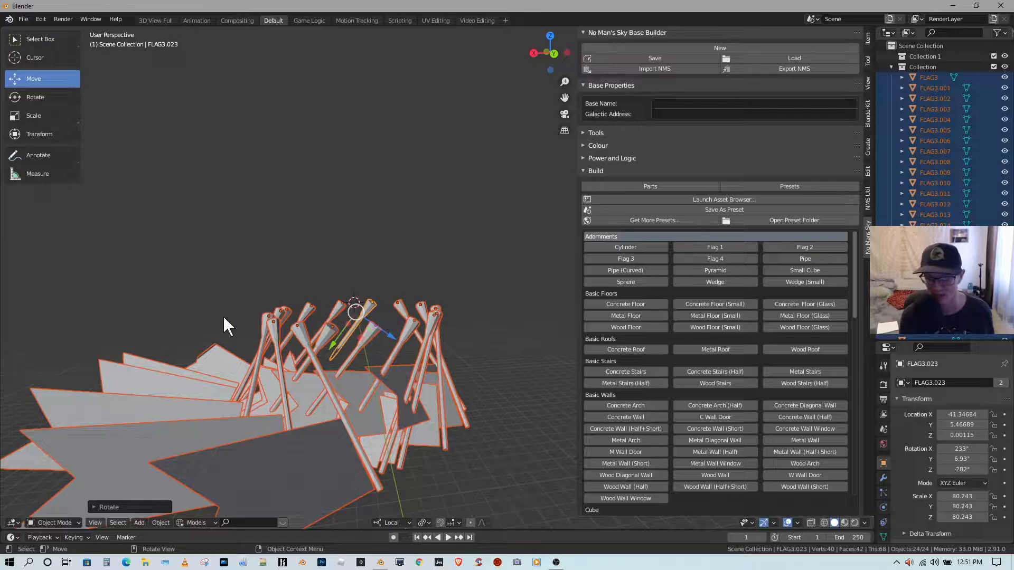
{"action": "scroll", "coordinate": [359, 341], "scroll_direction": "down", "scroll_amount": 2}
{"action": "scroll", "coordinate": [355, 338], "scroll_direction": "up", "scroll_amount": 2}
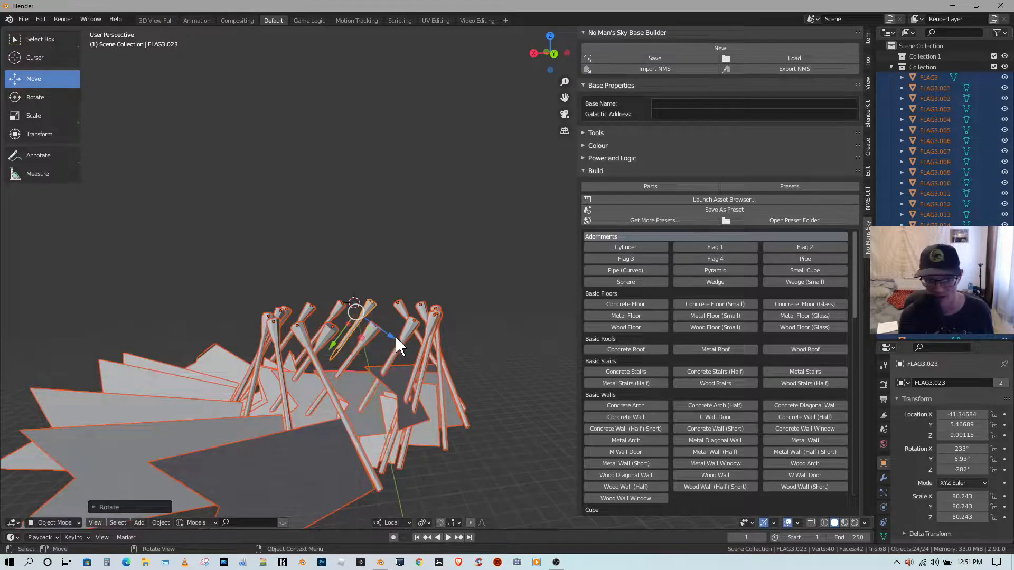
{"action": "left_click_drag", "start_coordinate": [392, 334], "coordinate": [211, 399]}
- Move all flags along their local Y and X axes, placing the active flag at about X 169.2, Y 730.0, Z 165.1
{"action": "middle_click_drag", "start_coordinate": [340, 325], "coordinate": [482, 315]}
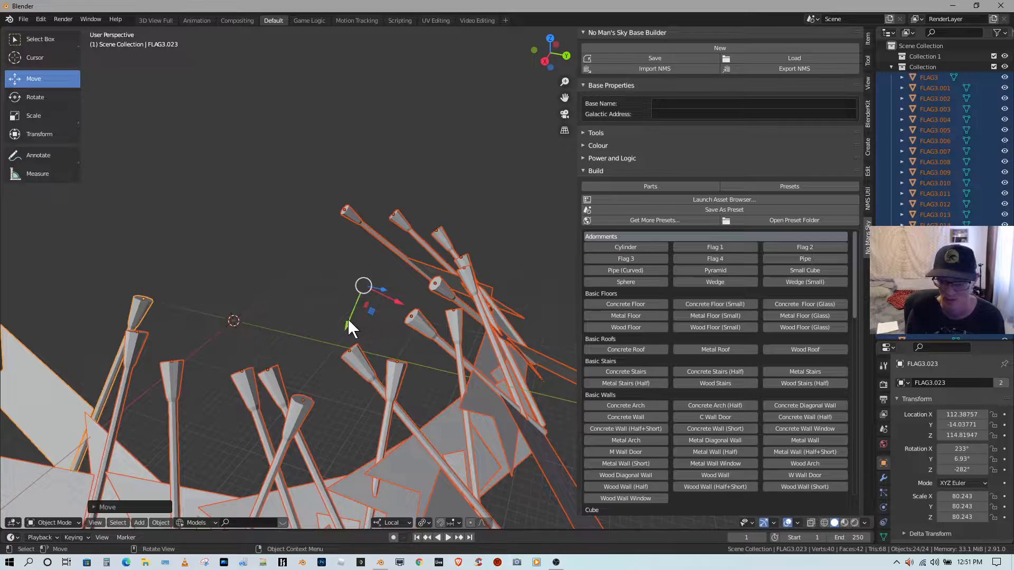
{"action": "key", "text": "g"}
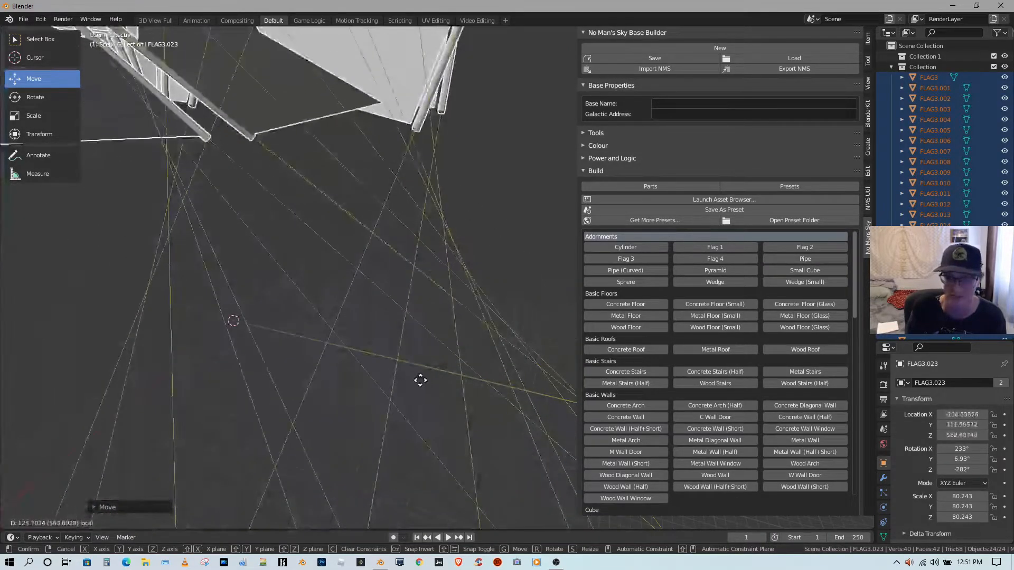
{"action": "left_click", "coordinate": [365, 178]}
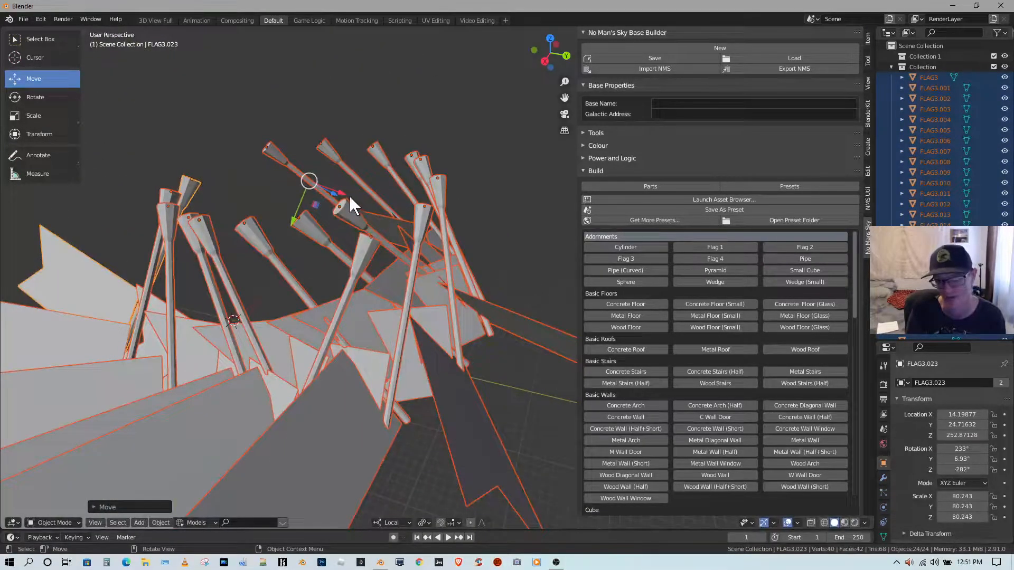
{"action": "middle_click_drag", "start_coordinate": [371, 201], "coordinate": [372, 291]}
{"action": "key", "text": "g"}
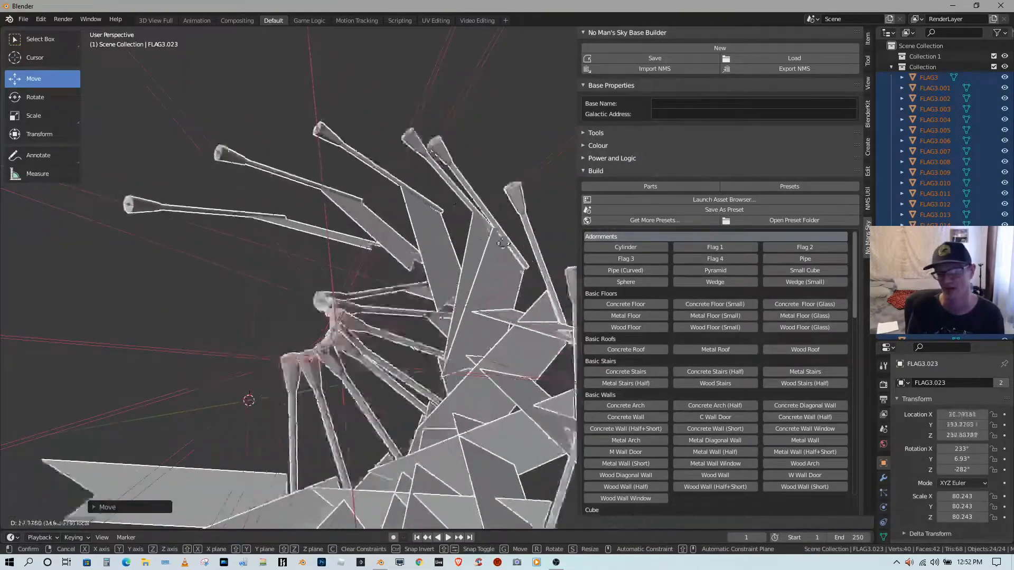
{"action": "left_click_drag", "start_coordinate": [84, 234], "coordinate": [90, 230]}
{"action": "scroll", "coordinate": [410, 223], "scroll_direction": "down", "scroll_amount": 4}
{"action": "scroll", "coordinate": [411, 223], "scroll_direction": "up", "scroll_amount": 6}
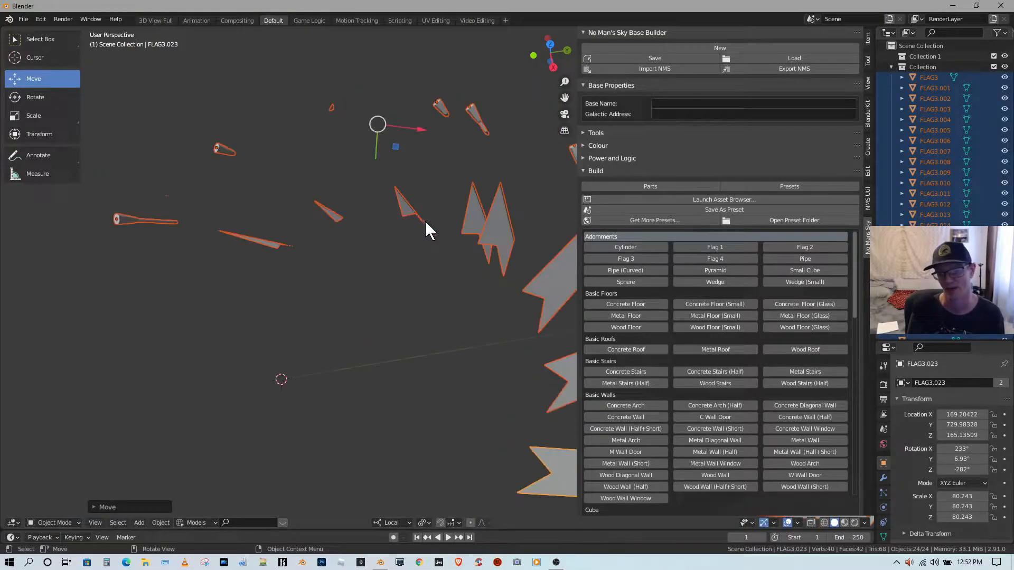
- Scale all flags up on their individual origins, bringing the active flag's scale to about 172.9
{"action": "middle_click_drag", "start_coordinate": [427, 223], "coordinate": [328, 201]}
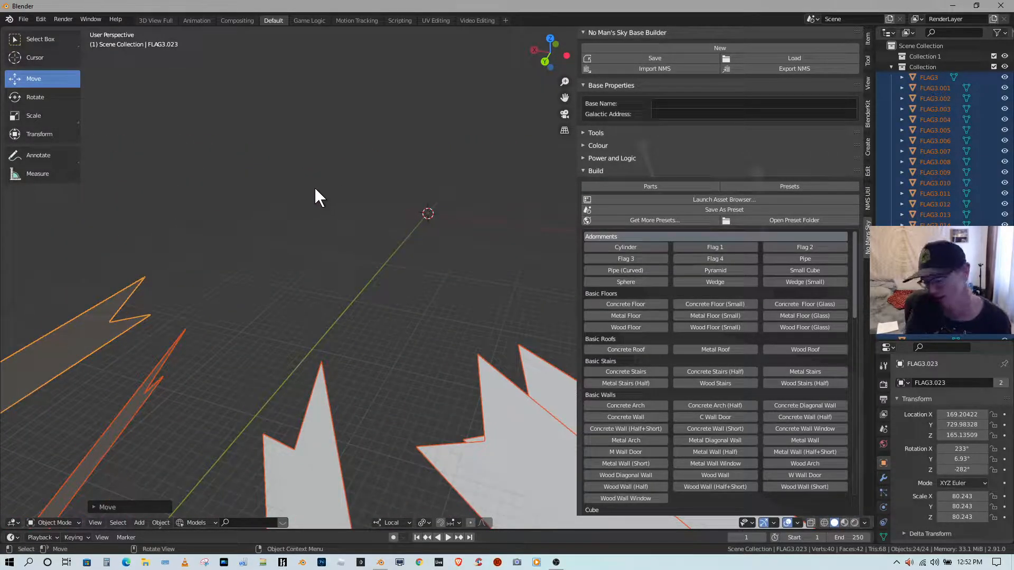
{"action": "scroll", "coordinate": [437, 188], "scroll_direction": "up", "scroll_amount": 2}
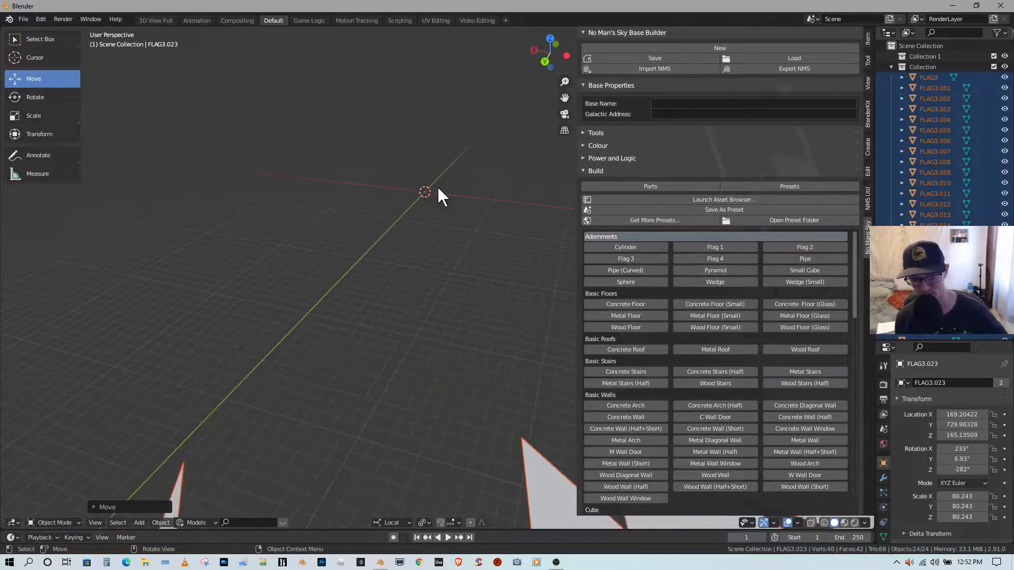
{"action": "scroll", "coordinate": [437, 188], "scroll_direction": "down", "scroll_amount": 3}
{"action": "key", "text": "s"}
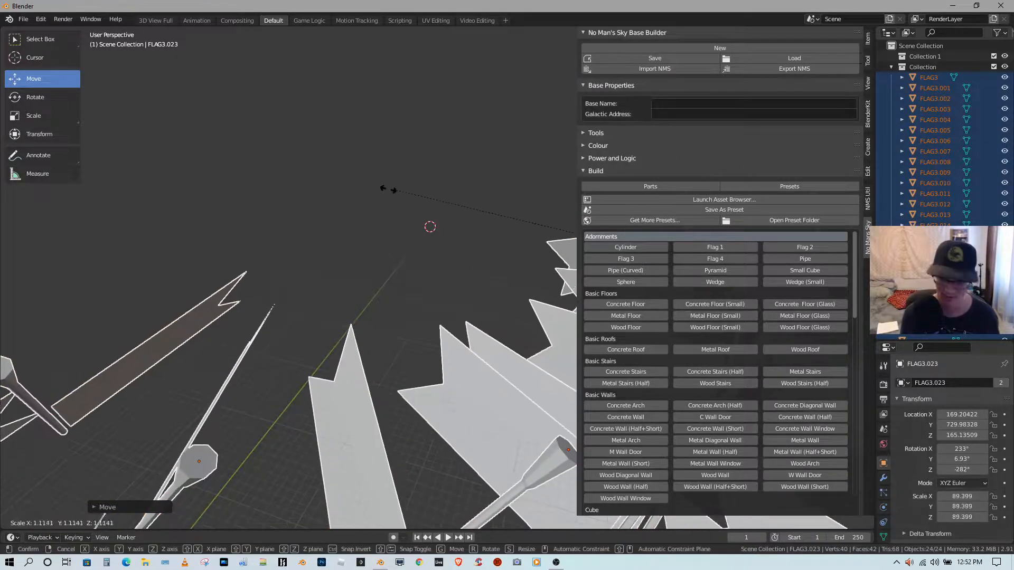
{"action": "left_click", "coordinate": [71, 274]}
{"action": "scroll", "coordinate": [373, 306], "scroll_direction": "down", "scroll_amount": 3}
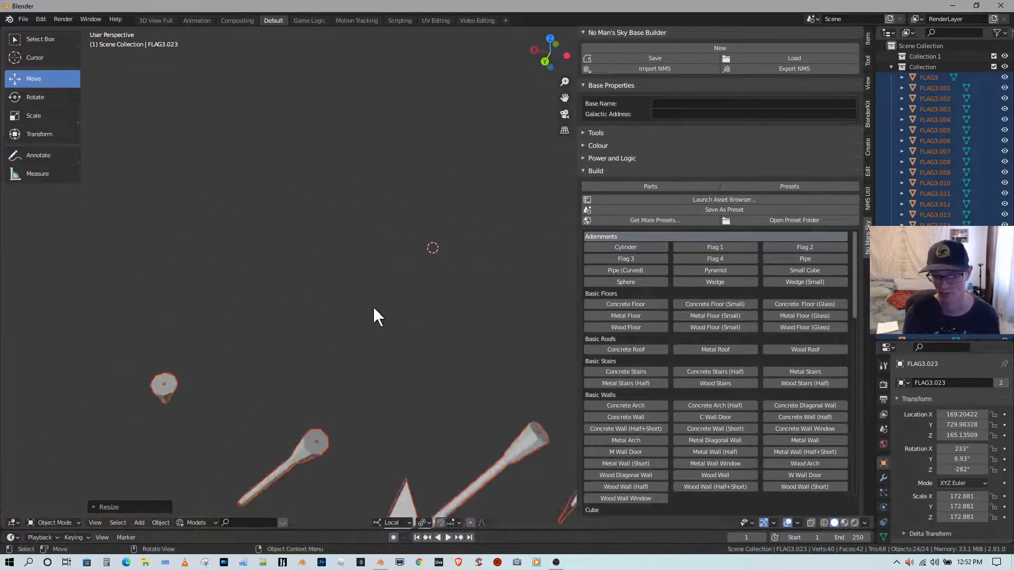
{"action": "scroll", "coordinate": [429, 326], "scroll_direction": "up", "scroll_amount": 3}
{"action": "scroll", "coordinate": [422, 328], "scroll_direction": "down", "scroll_amount": 3}
{"action": "scroll", "coordinate": [432, 333], "scroll_direction": "up", "scroll_amount": 3}
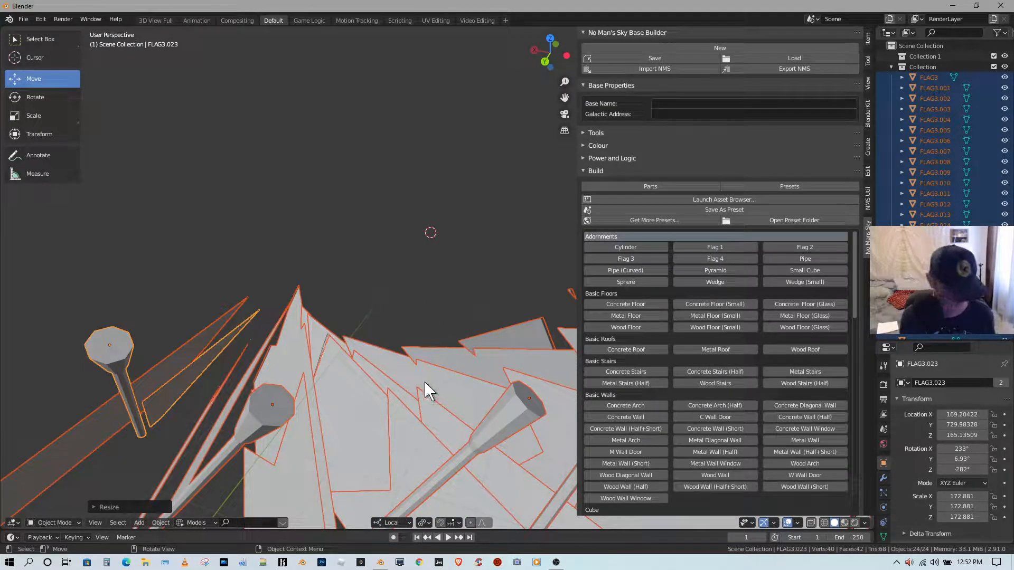
{"action": "middle_click_drag", "start_coordinate": [423, 389], "coordinate": [393, 233]}
{"action": "scroll", "coordinate": [394, 233], "scroll_direction": "up", "scroll_amount": 5}
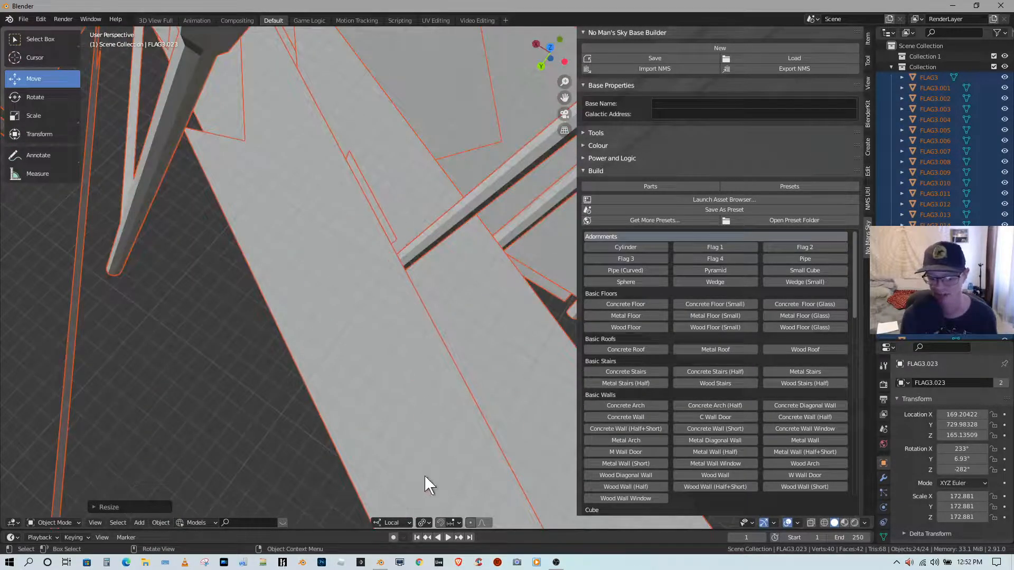
- Set the transform orientation to Global and the transform pivot point to Median Point
{"action": "left_click", "coordinate": [402, 524]}
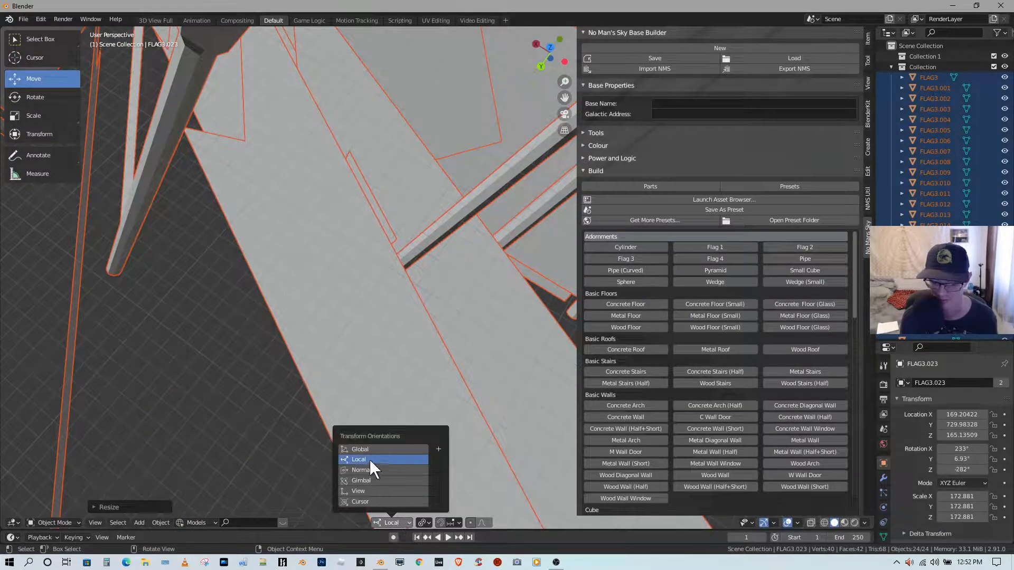
{"action": "left_click", "coordinate": [372, 449]}
{"action": "left_click", "coordinate": [426, 523]}
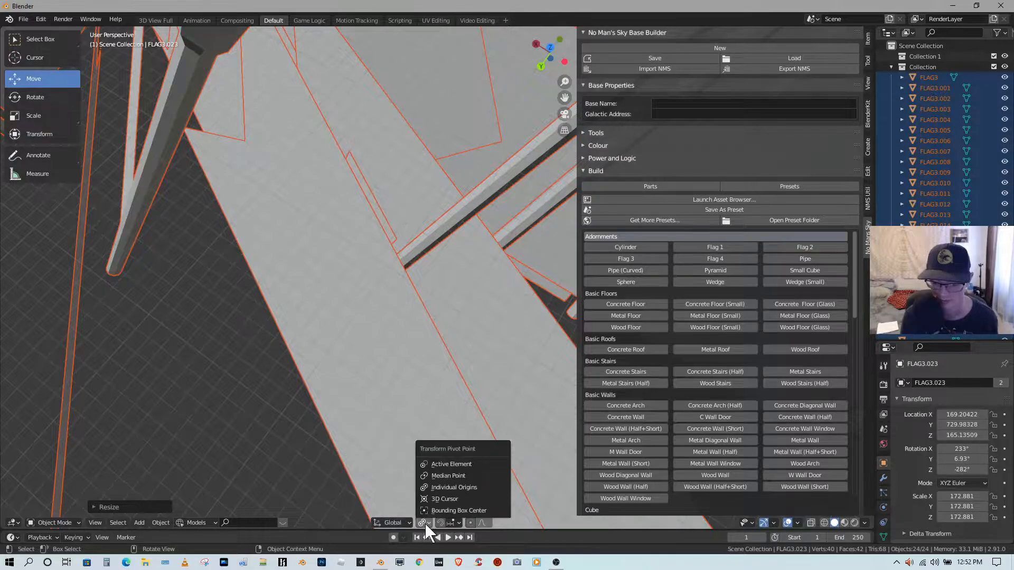
{"action": "left_click", "coordinate": [426, 524]}
{"action": "left_click", "coordinate": [426, 523]}
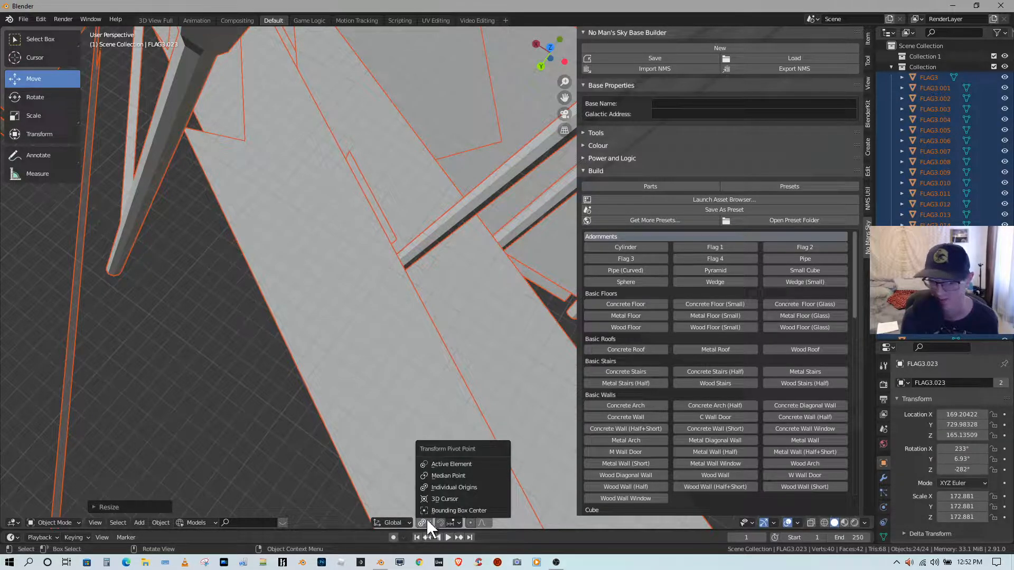
{"action": "left_click", "coordinate": [449, 475]}
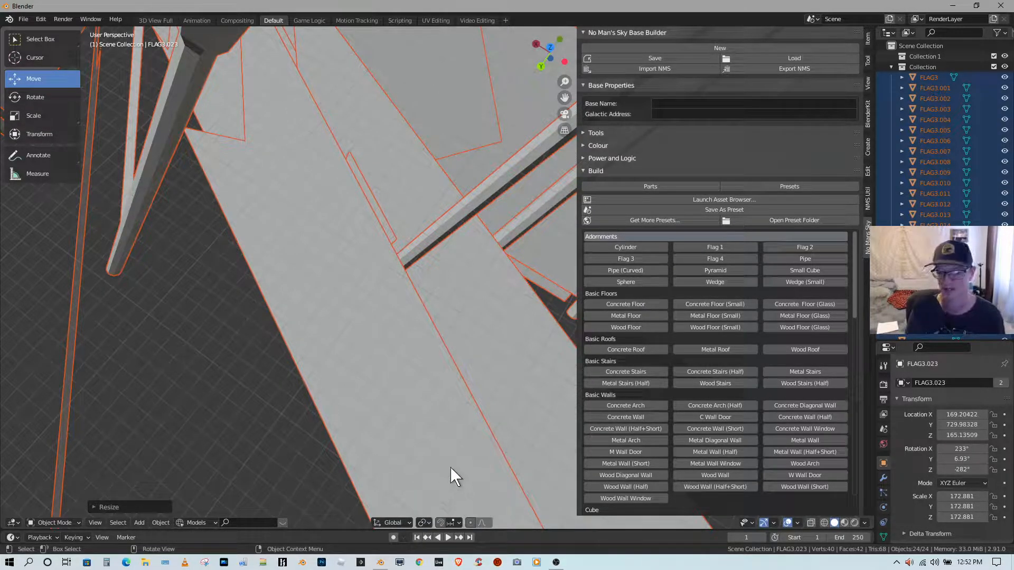
- Scale the whole flag ring down around its median point, bringing the active flag's scale to about 39.6
{"action": "scroll", "coordinate": [423, 256], "scroll_direction": "down", "scroll_amount": 8}
{"action": "scroll", "coordinate": [423, 305], "scroll_direction": "up", "scroll_amount": 4}
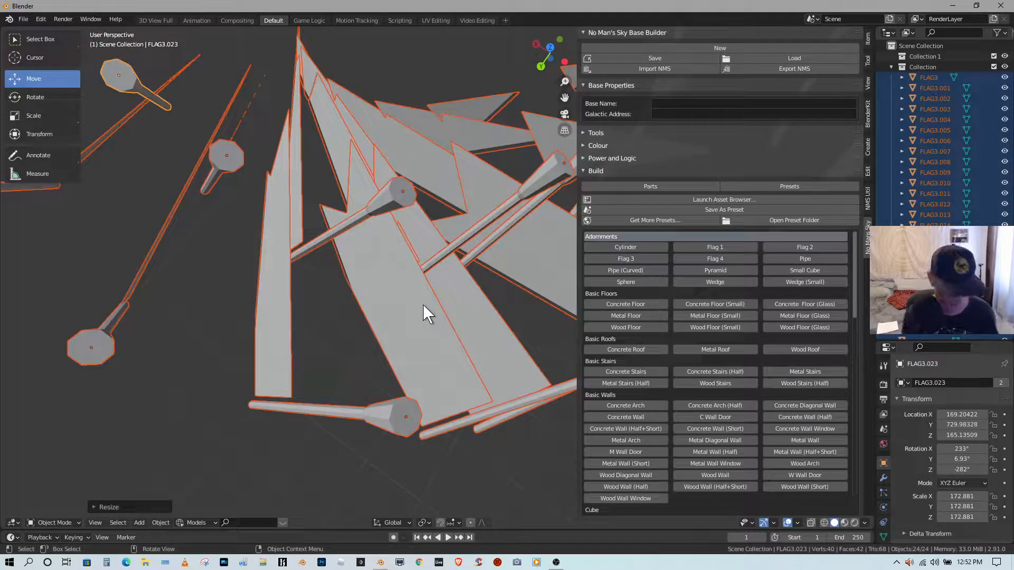
{"action": "key", "text": "s"}
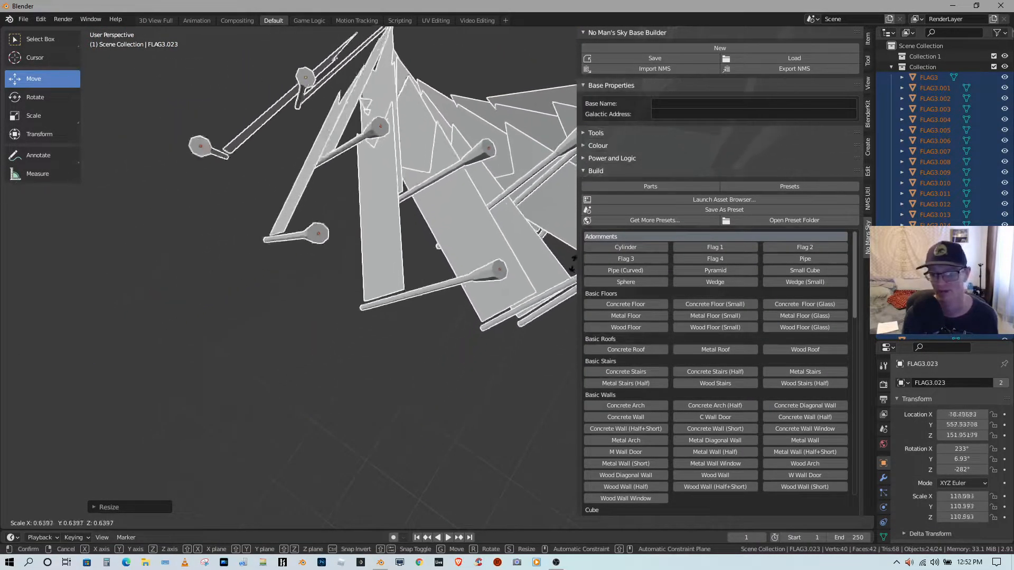
{"action": "left_click", "coordinate": [470, 140]}
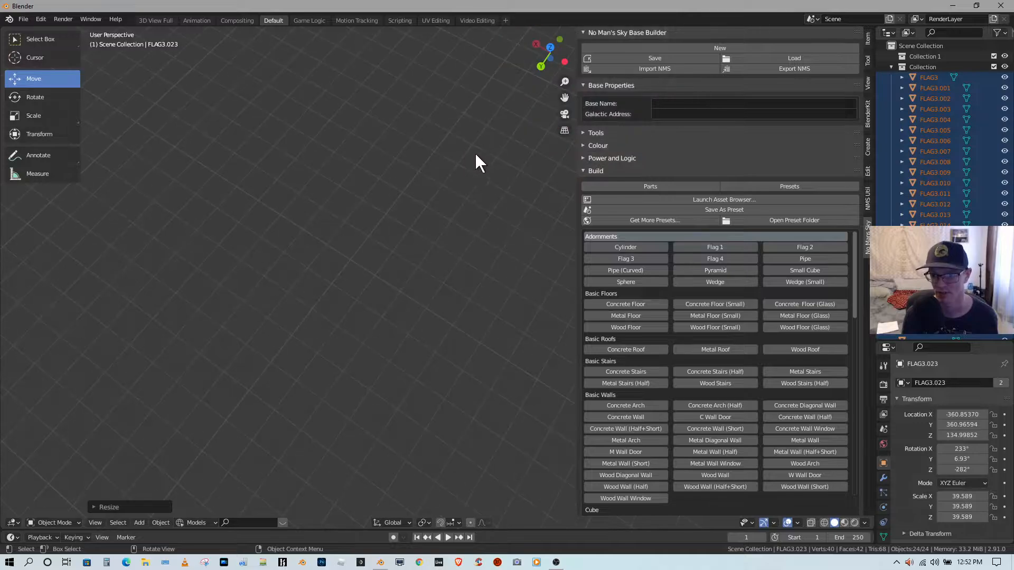
{"action": "middle_click_drag", "start_coordinate": [478, 161], "coordinate": [313, 317]}
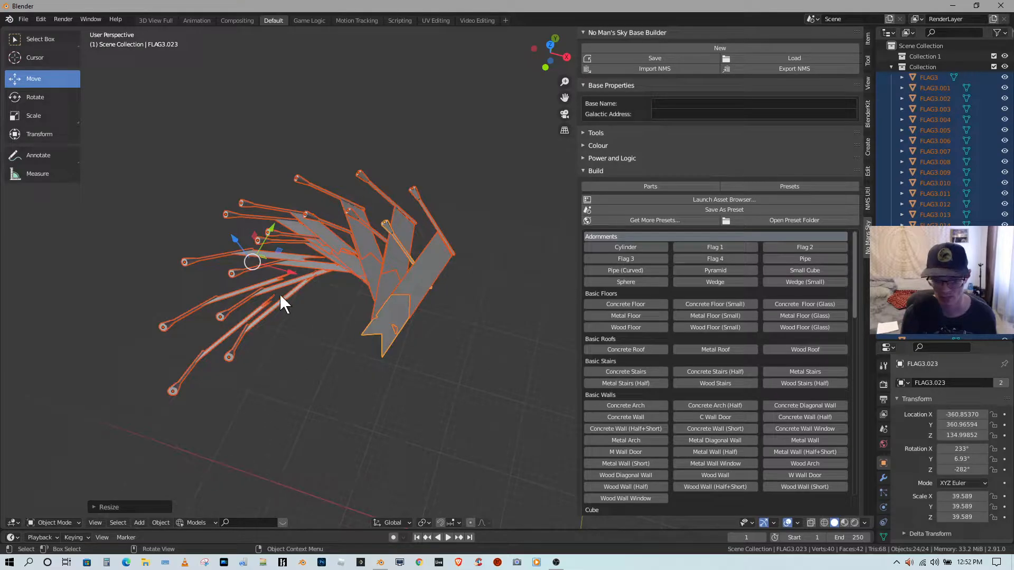
- Move all flags along global X and Y, placing the active flag at about X -195.1, Y 213.6, and try rotating the group
{"action": "key", "text": "g"}
{"action": "key", "text": "x"}
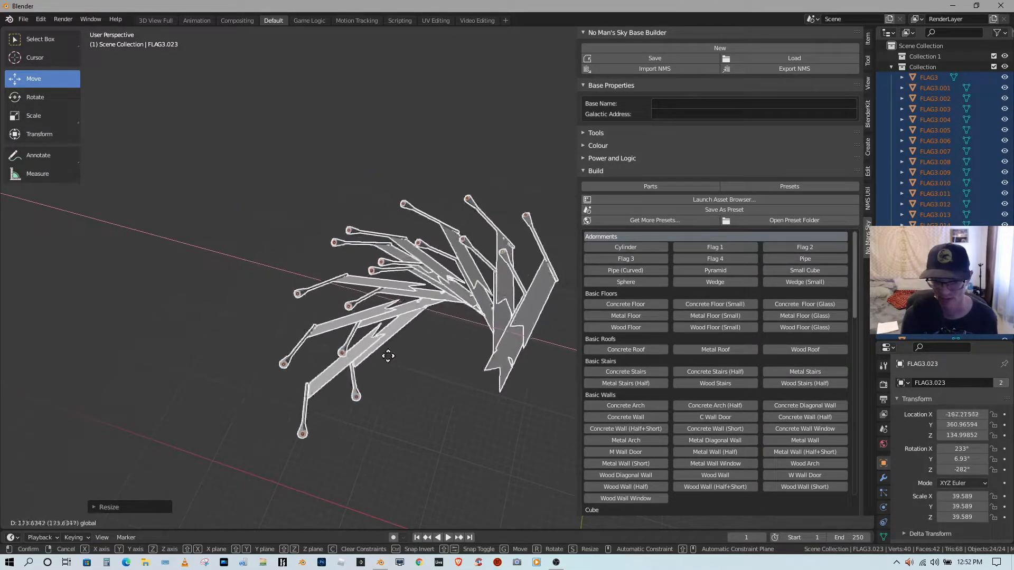
{"action": "left_click", "coordinate": [382, 274]}
{"action": "key", "text": "g"}
{"action": "key", "text": "y"}
{"action": "left_click", "coordinate": [391, 351]}
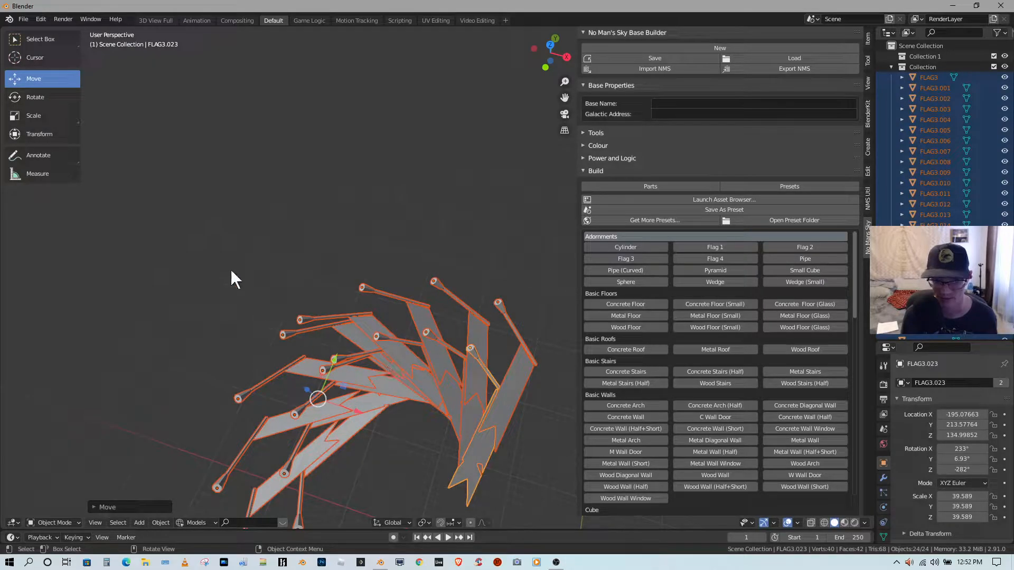
{"action": "left_click", "coordinate": [53, 100]}
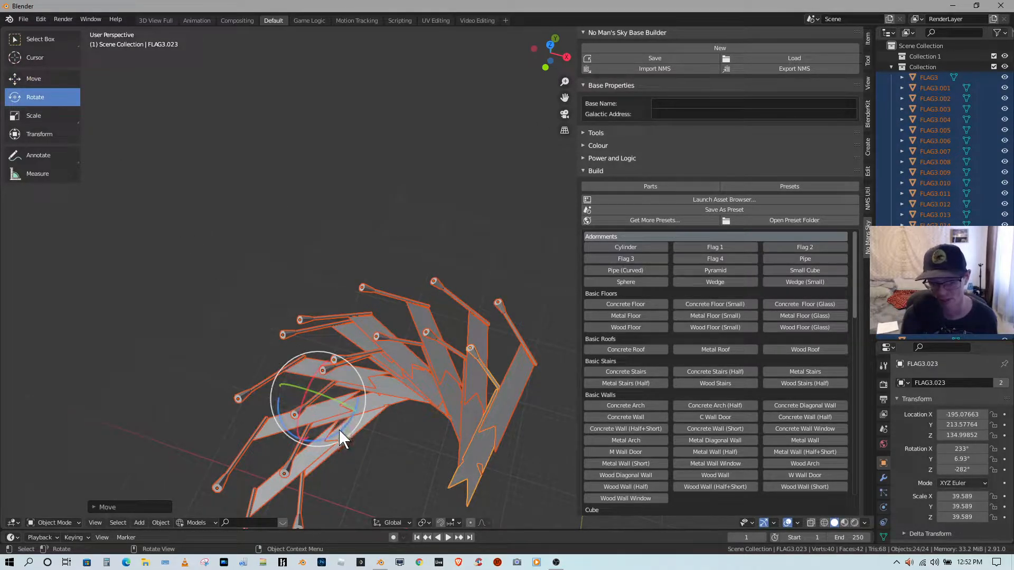
{"action": "left_click_drag", "start_coordinate": [341, 432], "coordinate": [349, 283]}
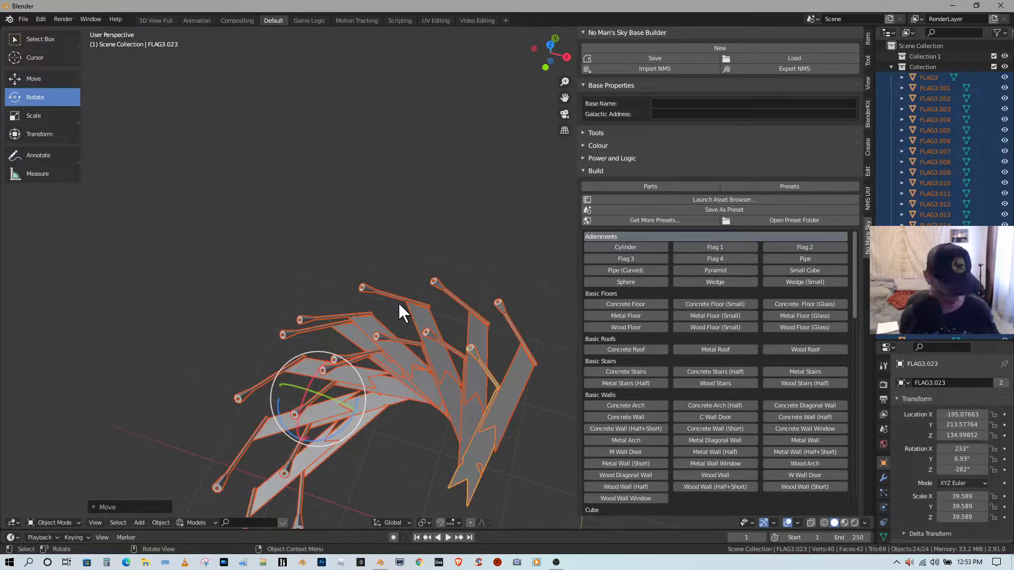
- Delete all the selected Flag 3 pieces from the scene
{"action": "middle_click_drag", "start_coordinate": [398, 302], "coordinate": [392, 170], "text": "shift"}
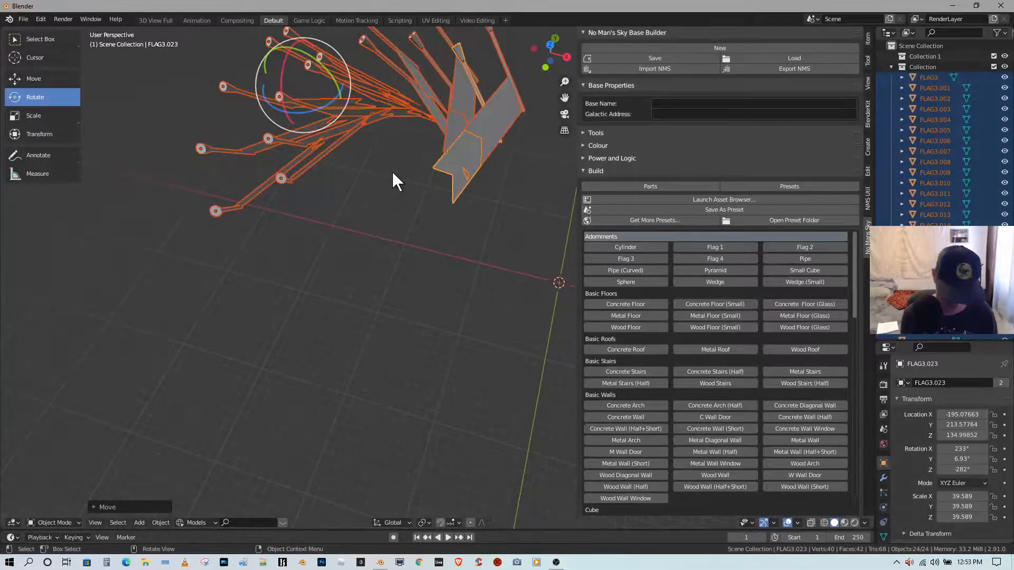
{"action": "key", "text": "Delete"}
{"action": "middle_click_drag", "start_coordinate": [530, 246], "coordinate": [354, 210]}
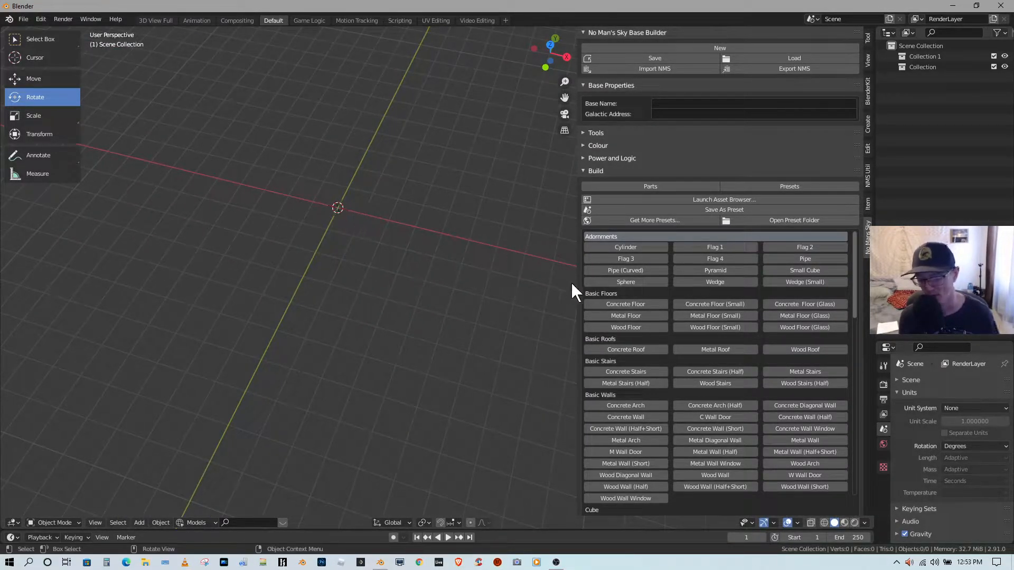
- Add a Cylinder part at the world origin and scale it uniformly to about 10.3
{"action": "left_click", "coordinate": [628, 247]}
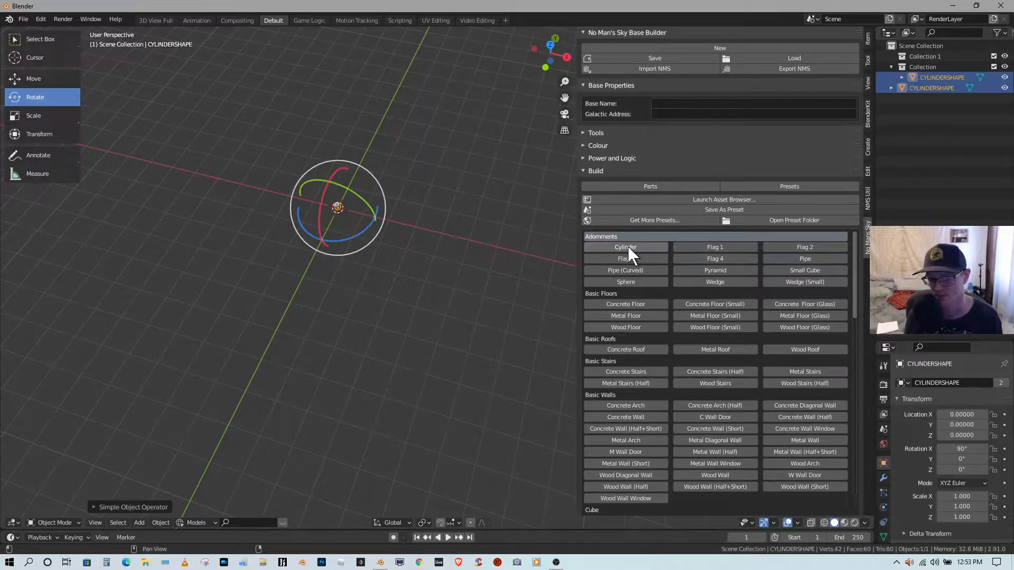
{"action": "key", "text": "s"}
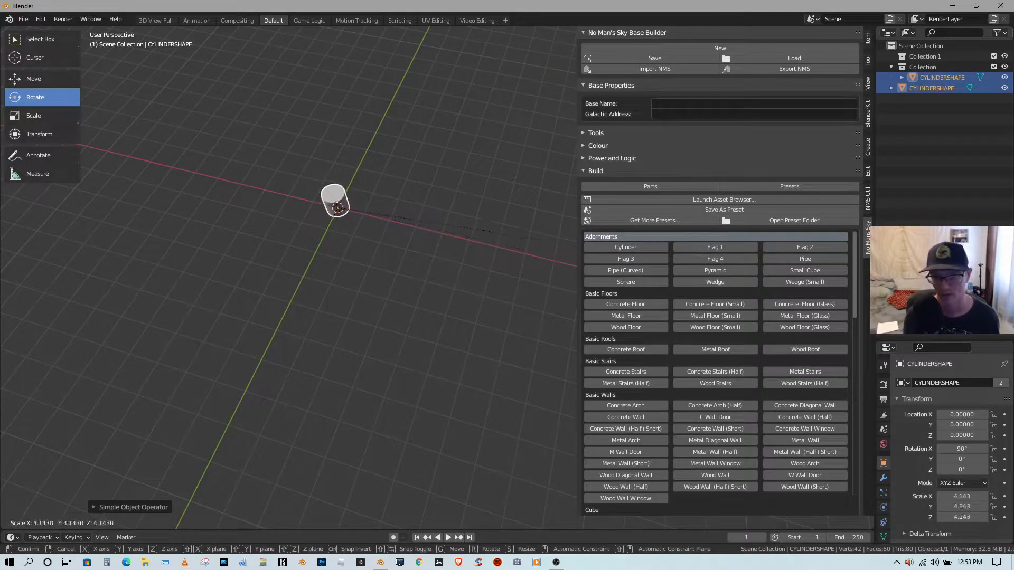
{"action": "left_click", "coordinate": [613, 230]}
{"action": "scroll", "coordinate": [369, 190], "scroll_direction": "up", "scroll_amount": 6}
{"action": "middle_click_drag", "start_coordinate": [368, 190], "coordinate": [346, 218]}
{"action": "scroll", "coordinate": [381, 186], "scroll_direction": "down", "scroll_amount": 10}
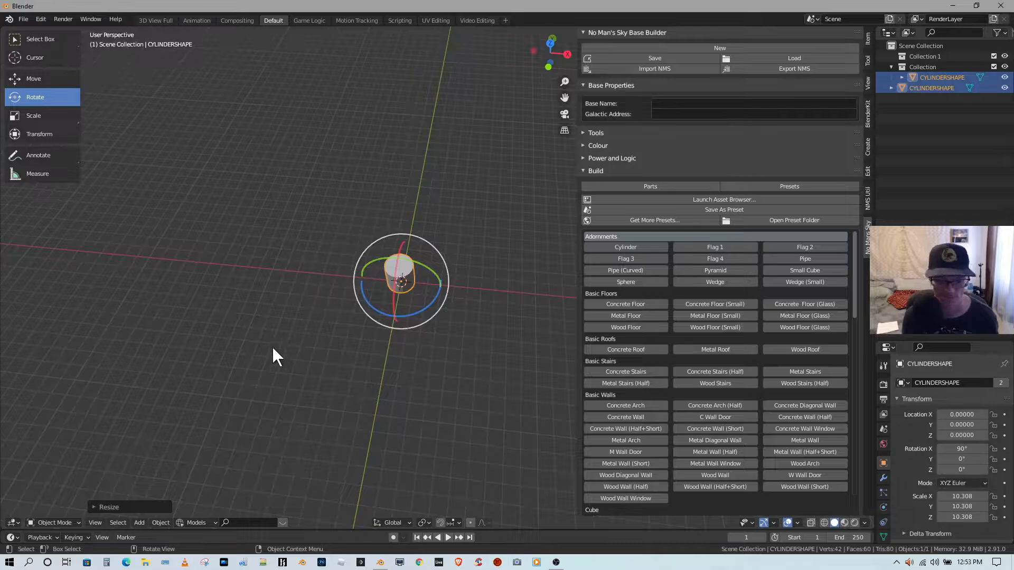
- Add a Monkey mesh at the world origin
{"action": "left_click", "coordinate": [161, 523]}
{"action": "mouse_move", "coordinate": [141, 523]}
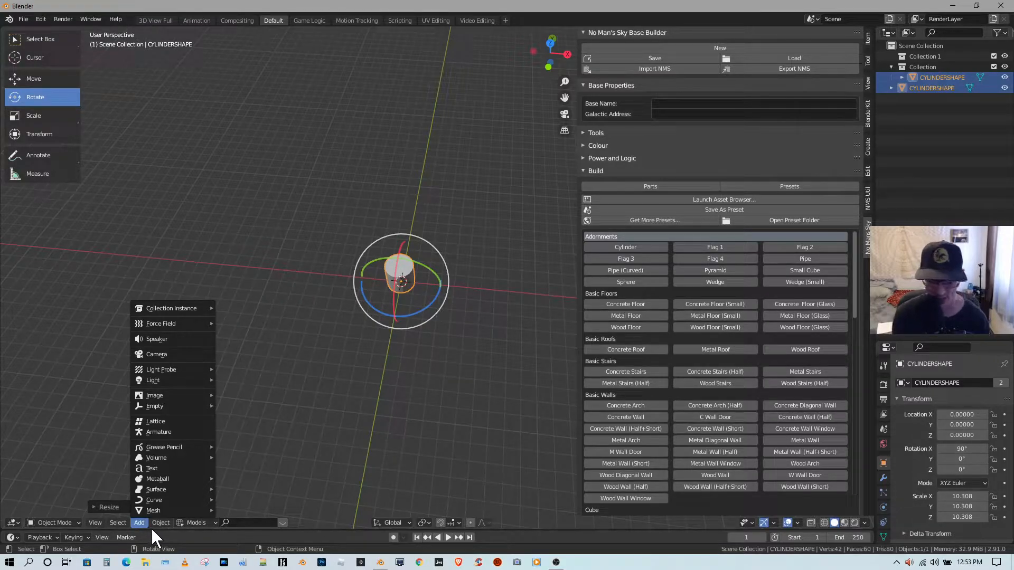
{"action": "key", "text": "Escape"}
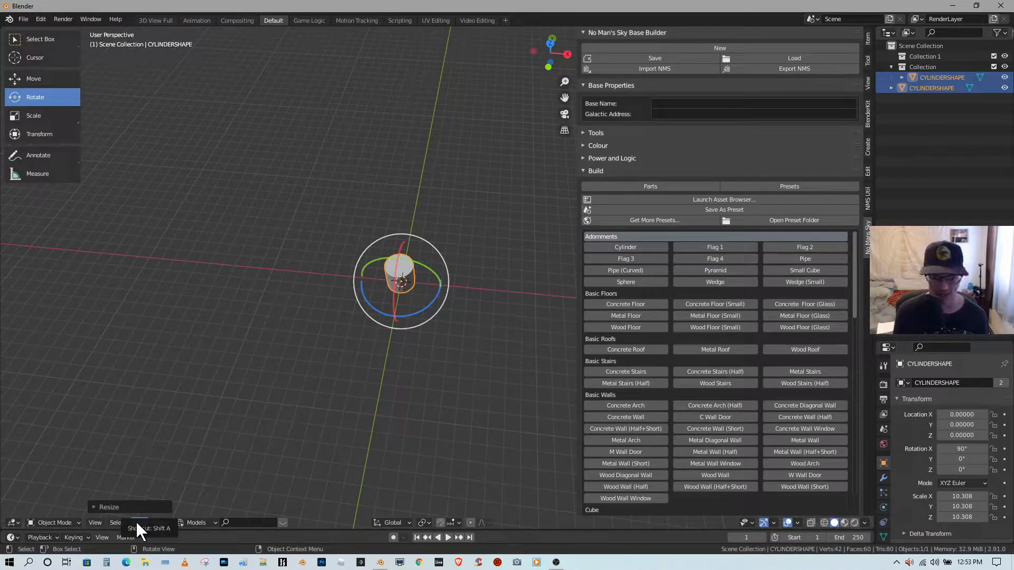
{"action": "left_click", "coordinate": [143, 522]}
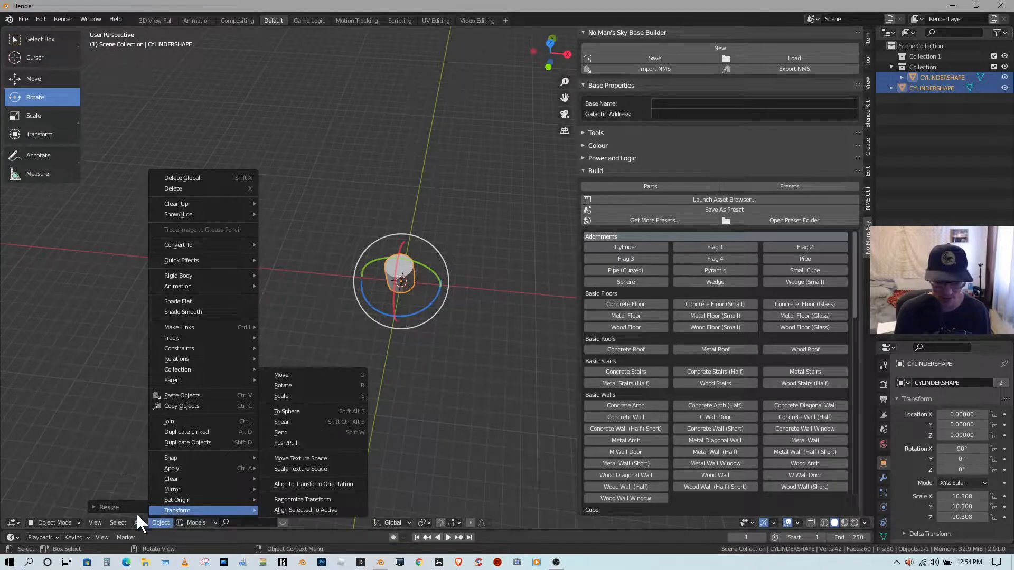
{"action": "mouse_move", "coordinate": [155, 510]}
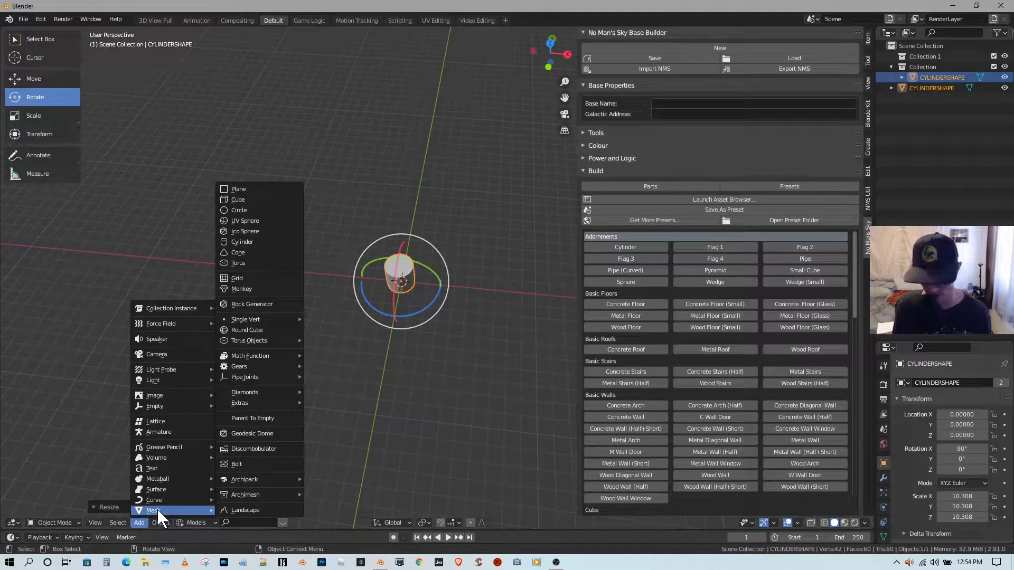
{"action": "mouse_move", "coordinate": [273, 364]}
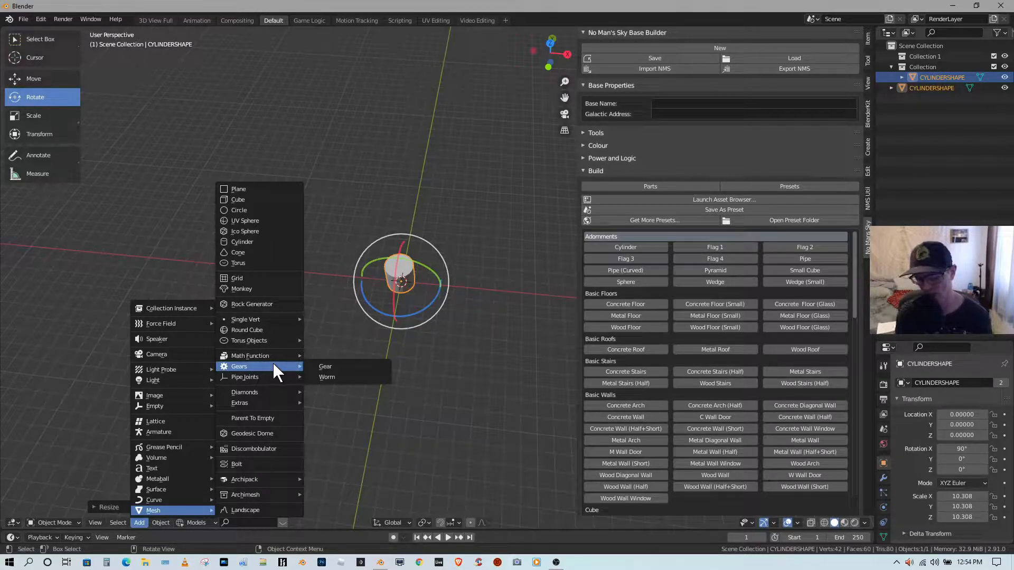
{"action": "left_click", "coordinate": [242, 289]}
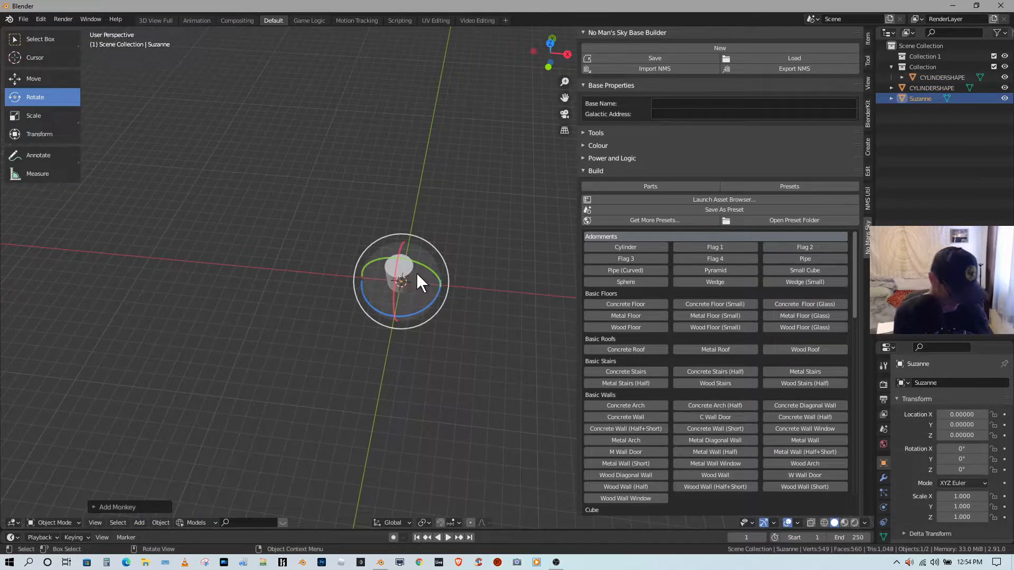
- Scale the monkey head uniformly to about 81.2 and move it up and away from the cylinder
{"action": "key", "text": "s"}
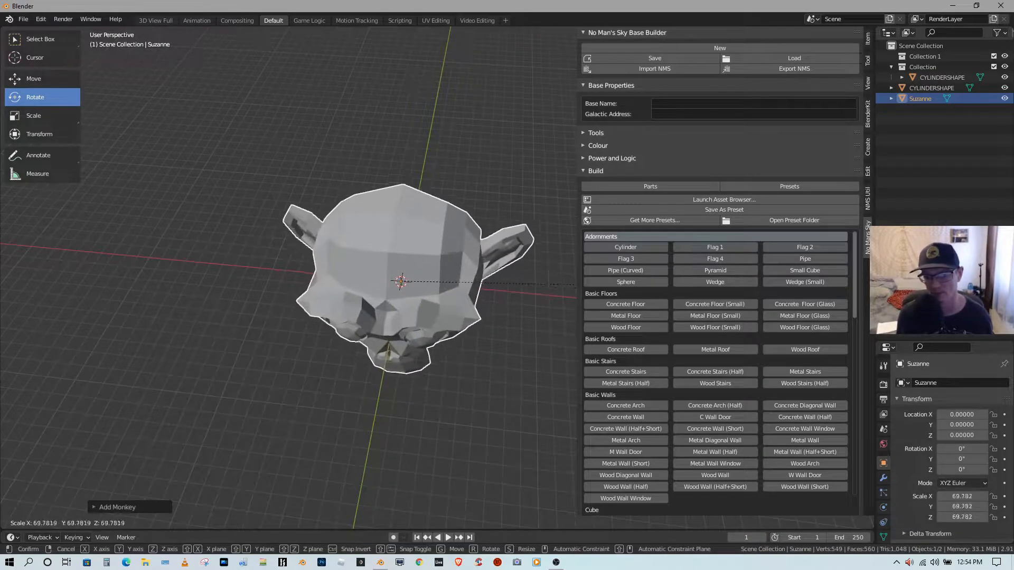
{"action": "left_click", "coordinate": [51, 301]}
{"action": "left_click", "coordinate": [51, 82]}
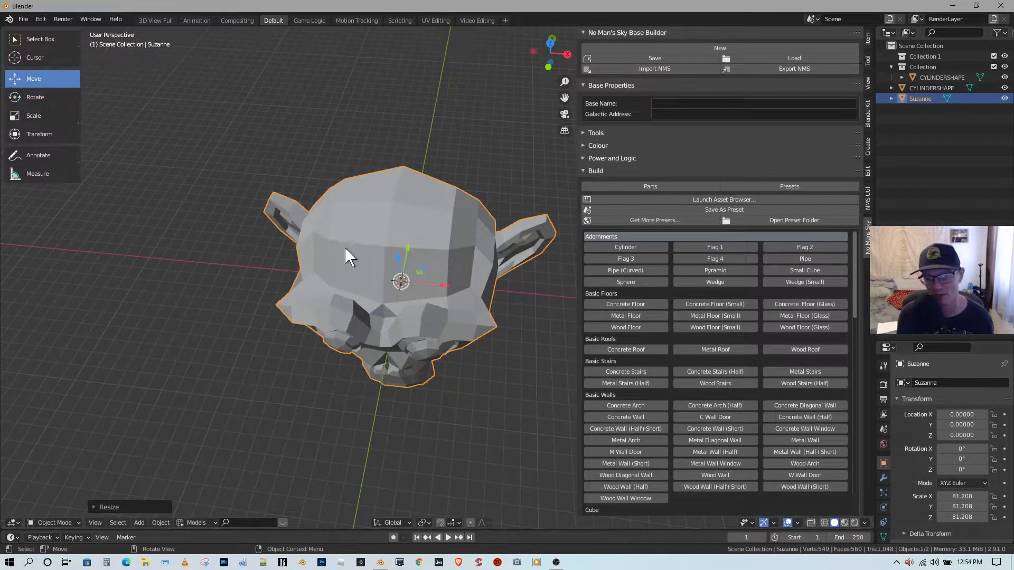
{"action": "middle_click_drag", "start_coordinate": [403, 257], "coordinate": [387, 206]}
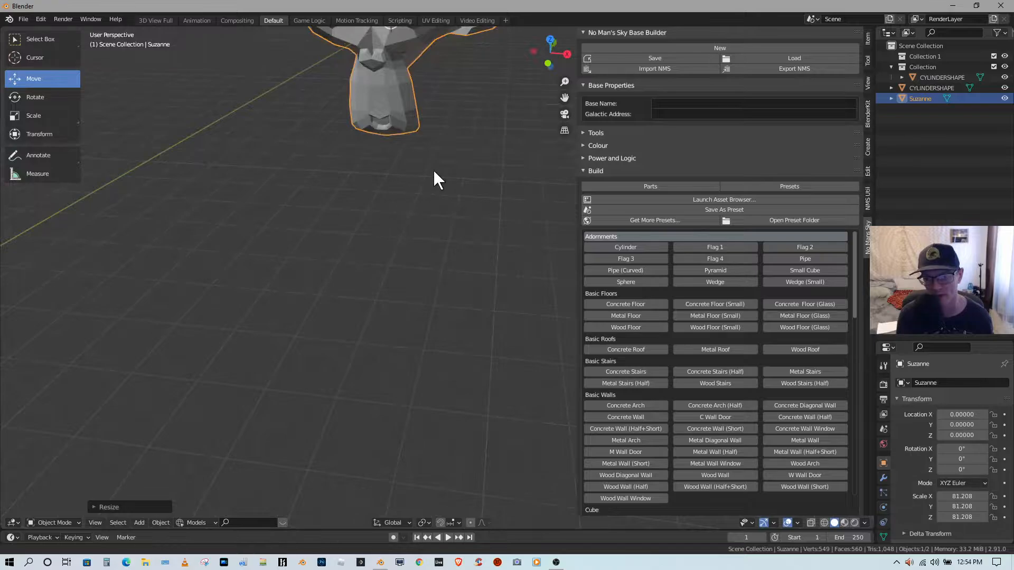
{"action": "middle_click_drag", "start_coordinate": [434, 169], "coordinate": [427, 256], "text": "shift"}
{"action": "scroll", "coordinate": [428, 254], "scroll_direction": "down", "scroll_amount": 4}
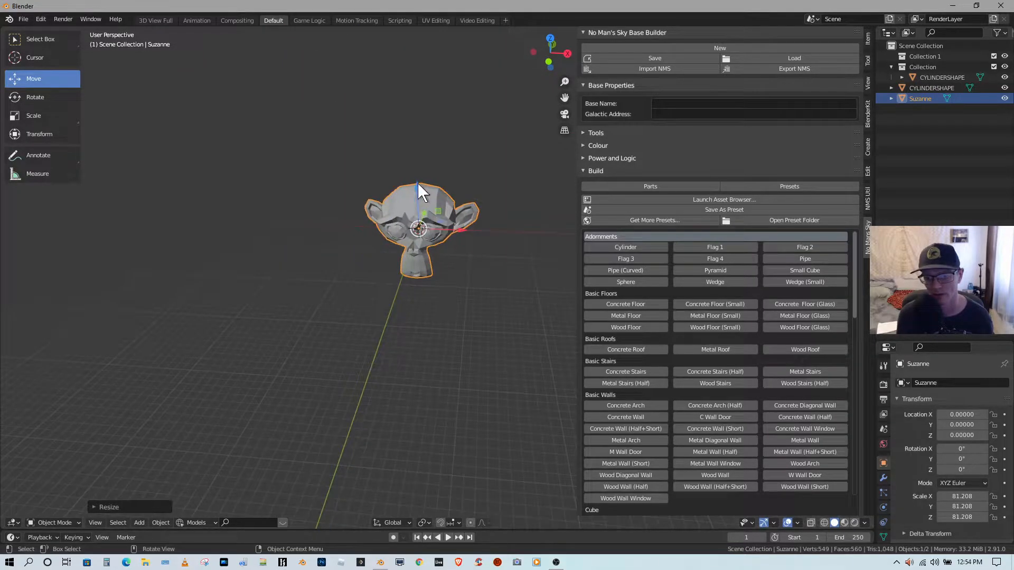
{"action": "left_click_drag", "start_coordinate": [417, 183], "coordinate": [322, 193]}
- Select the cylinder at the origin and add a Sphere part there
{"action": "left_click", "coordinate": [417, 227]}
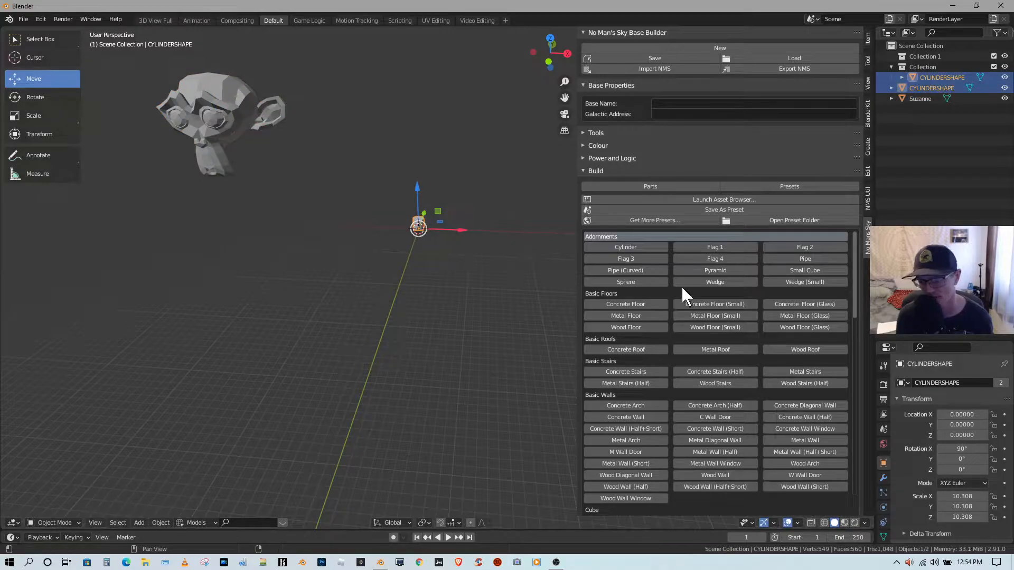
{"action": "left_click", "coordinate": [633, 281]}
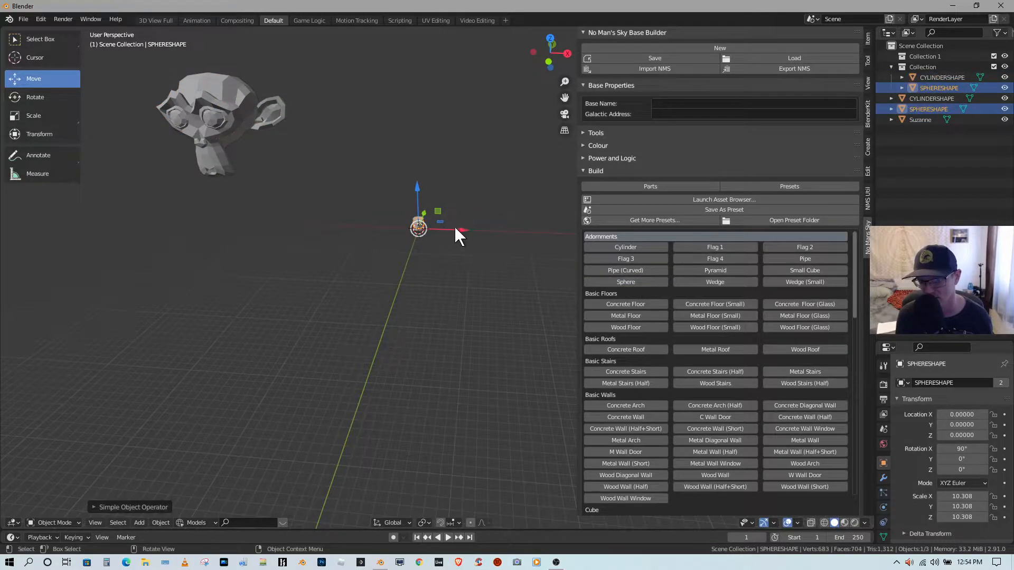
- Move the sphere off the origin, delete the cylinder there, and place the sphere at about -36.4 on X
{"action": "left_click_drag", "start_coordinate": [458, 233], "coordinate": [491, 233]}
{"action": "left_click", "coordinate": [418, 227]}
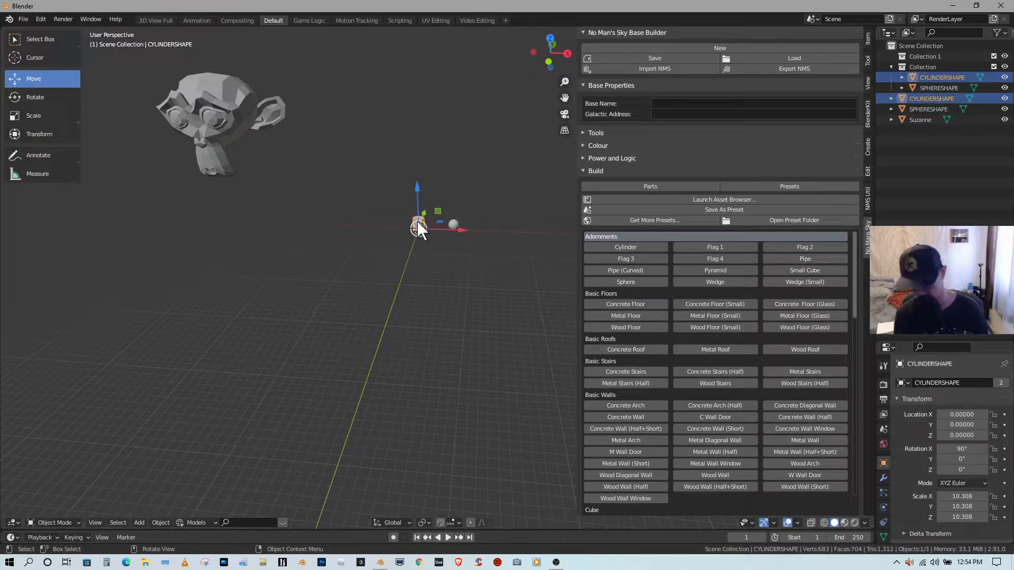
{"action": "key", "text": "Delete"}
{"action": "left_click", "coordinate": [454, 228]}
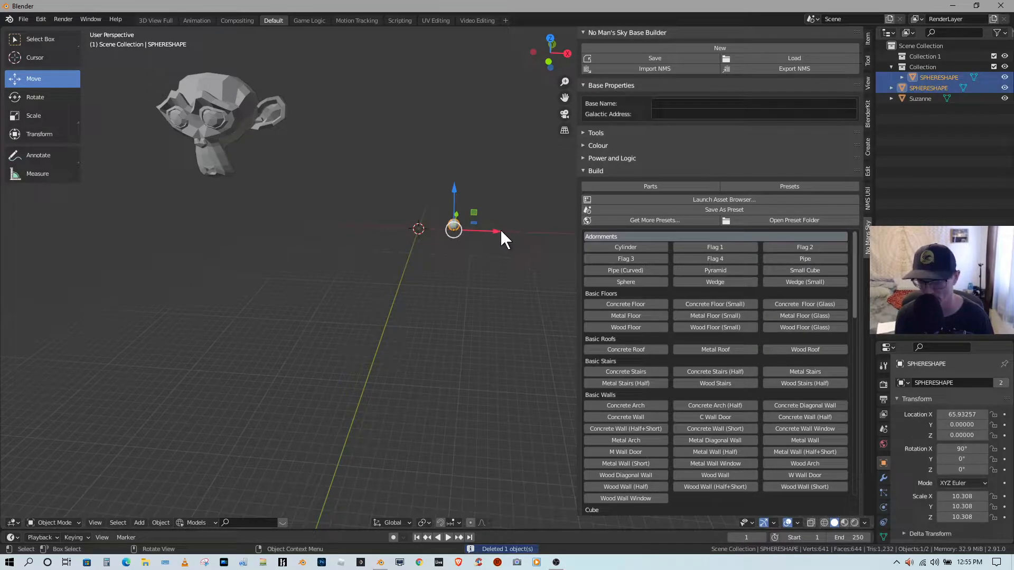
{"action": "left_click_drag", "start_coordinate": [501, 230], "coordinate": [445, 235]}
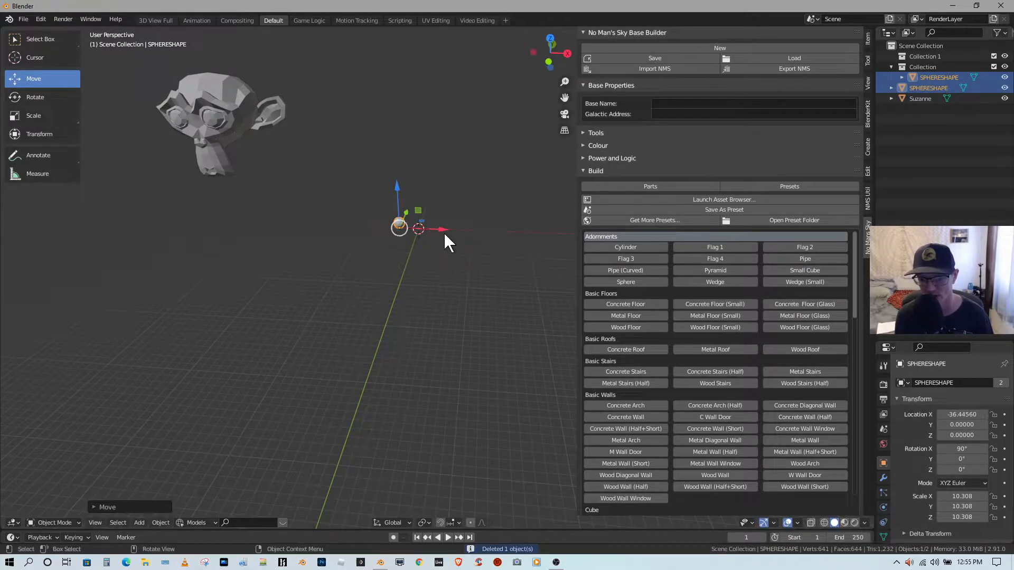
- Parent the sphere to the monkey head using the Object parent type
{"action": "middle_click_drag", "start_coordinate": [444, 232], "coordinate": [452, 243]}
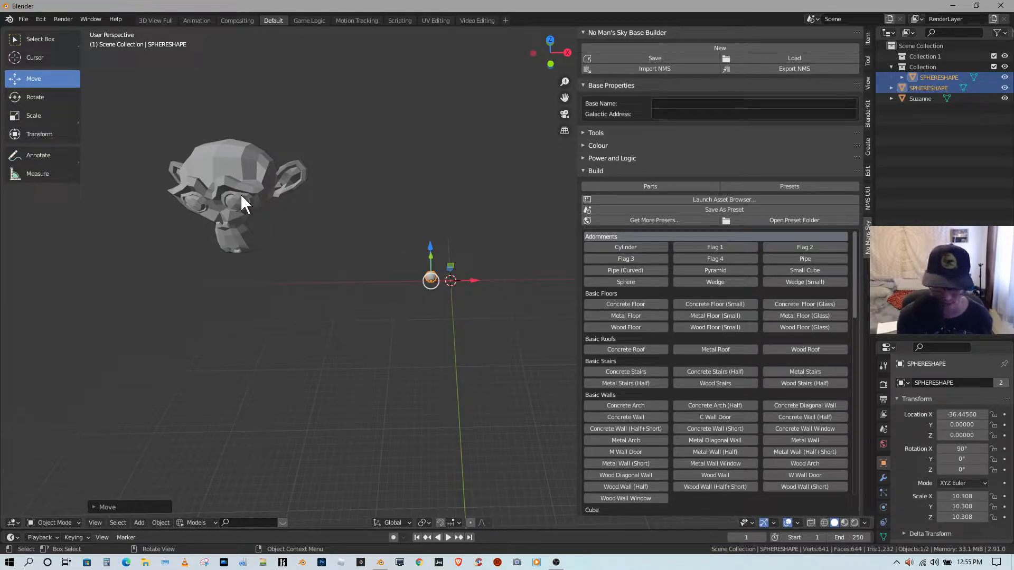
{"action": "left_click", "coordinate": [222, 185]}
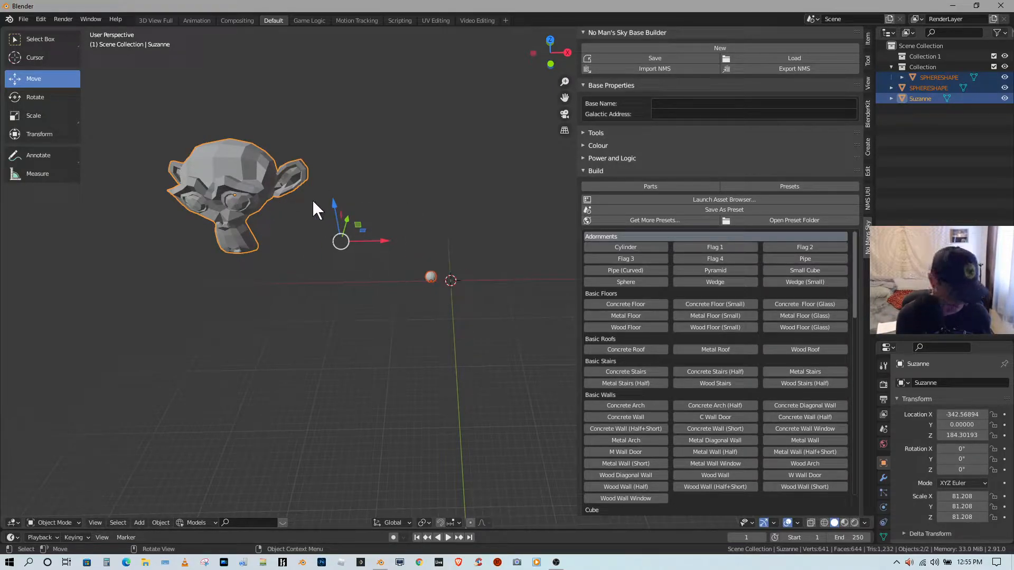
{"action": "key", "text": "ctrl+p"}
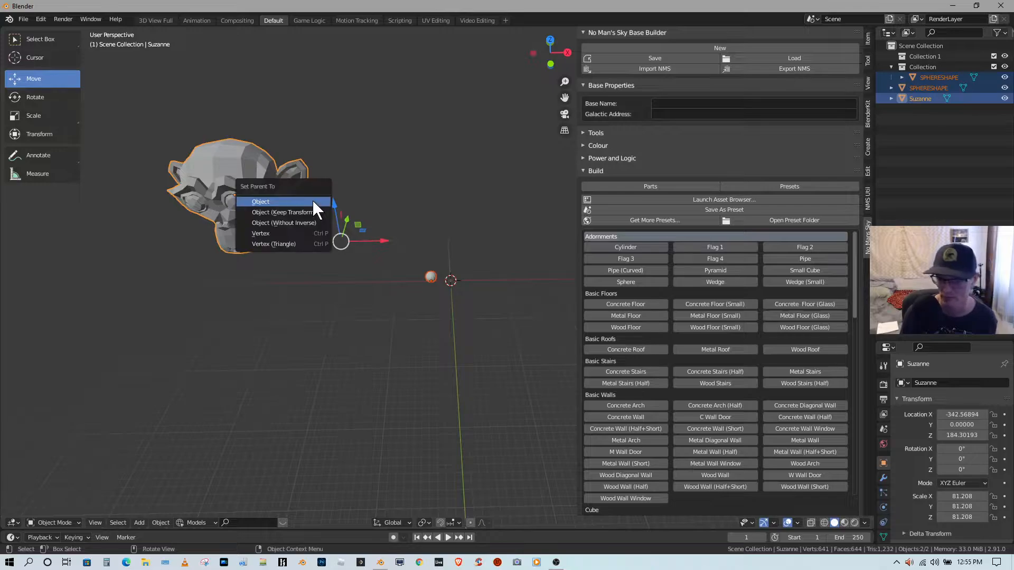
{"action": "left_click", "coordinate": [267, 202]}
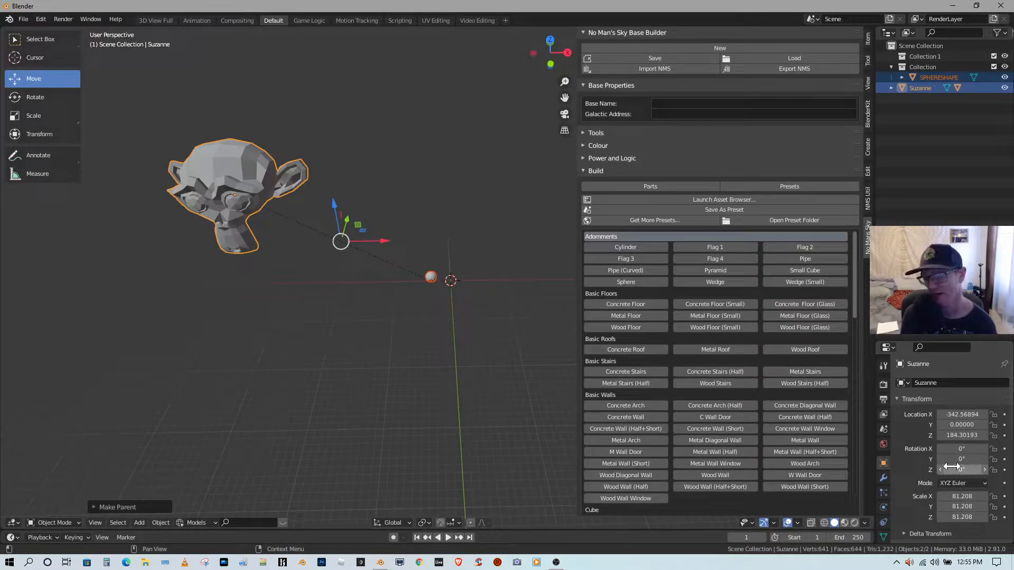
- Set the monkey head's instancing to Vertices so the sphere repeats at each of its vertices
{"action": "scroll", "coordinate": [951, 467], "scroll_direction": "down", "scroll_amount": 5}
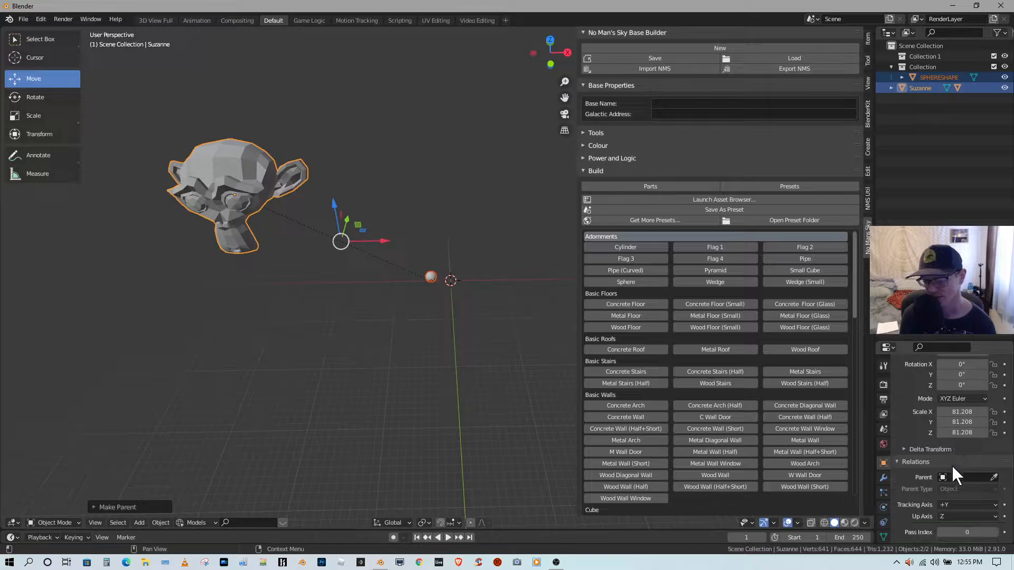
{"action": "scroll", "coordinate": [952, 465], "scroll_direction": "down", "scroll_amount": 2}
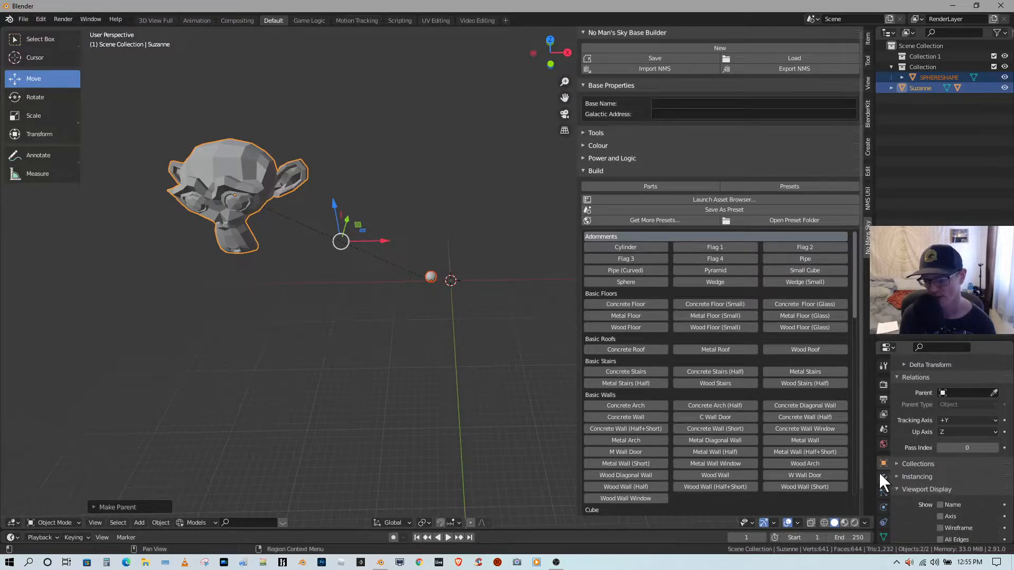
{"action": "left_click", "coordinate": [896, 476]}
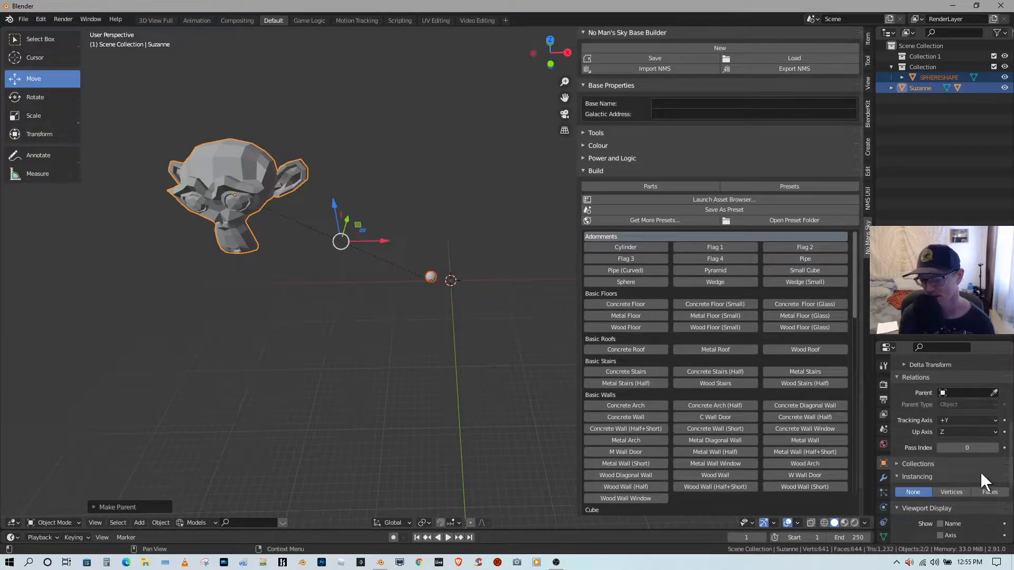
{"action": "scroll", "coordinate": [972, 470], "scroll_direction": "down", "scroll_amount": 2}
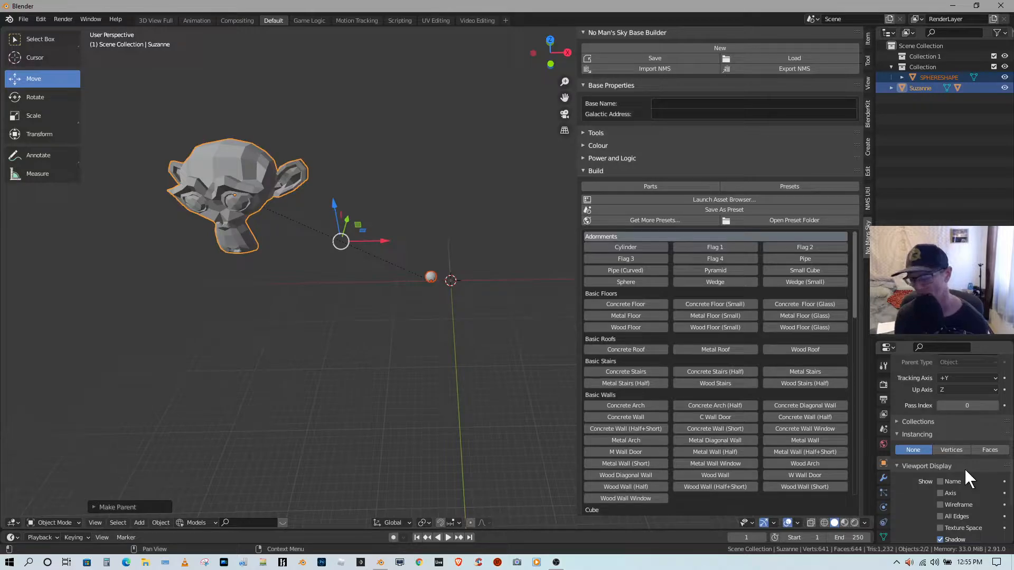
{"action": "left_click", "coordinate": [950, 451]}
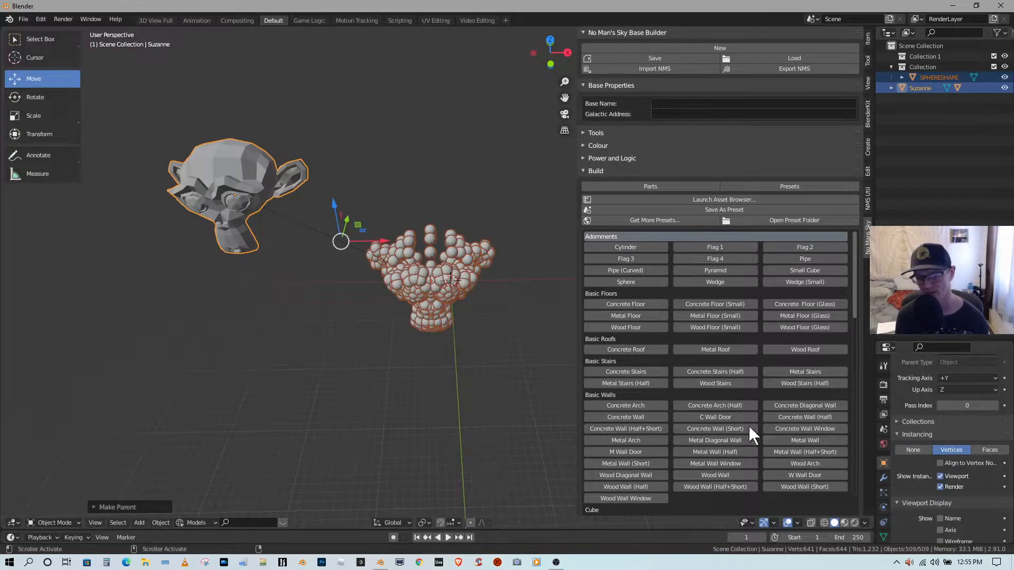
- Raise the monkey head and its sphere instances along Z, clear of the world origin
{"action": "middle_click_drag", "start_coordinate": [528, 324], "coordinate": [507, 294]}
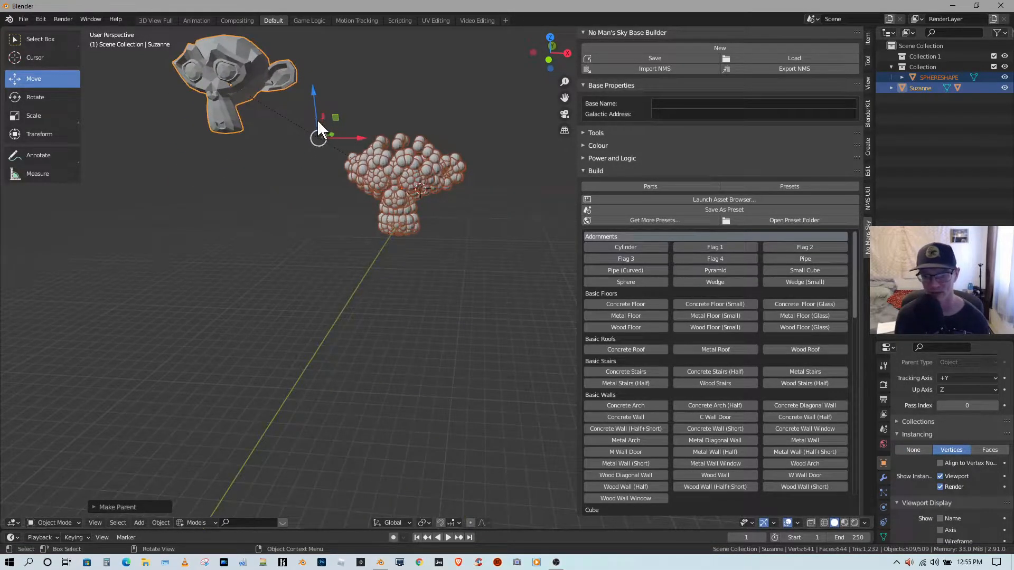
{"action": "left_click_drag", "start_coordinate": [312, 87], "coordinate": [312, 478]}
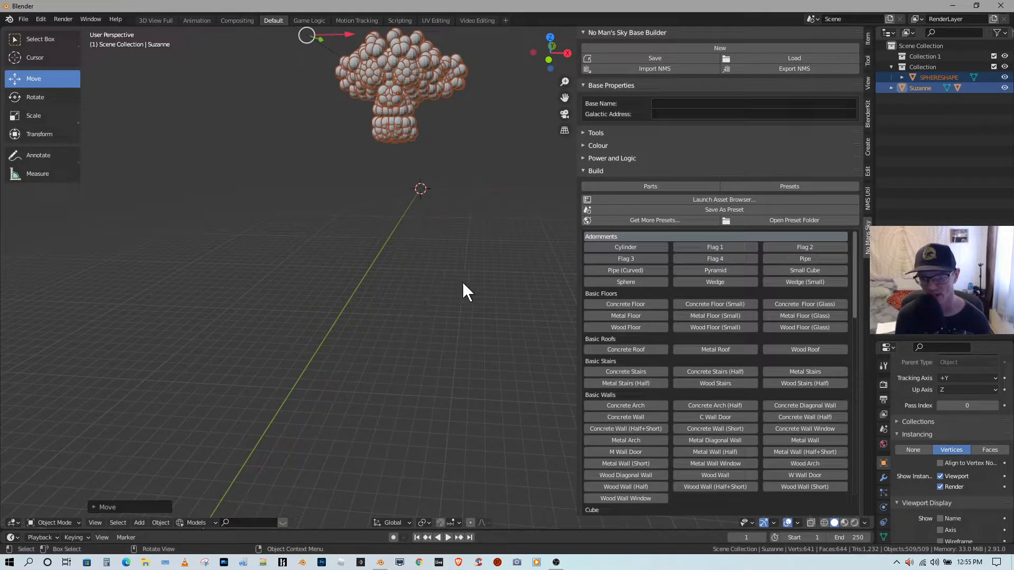
{"action": "scroll", "coordinate": [463, 282], "scroll_direction": "down", "scroll_amount": 6}
{"action": "scroll", "coordinate": [465, 284], "scroll_direction": "up", "scroll_amount": 3}
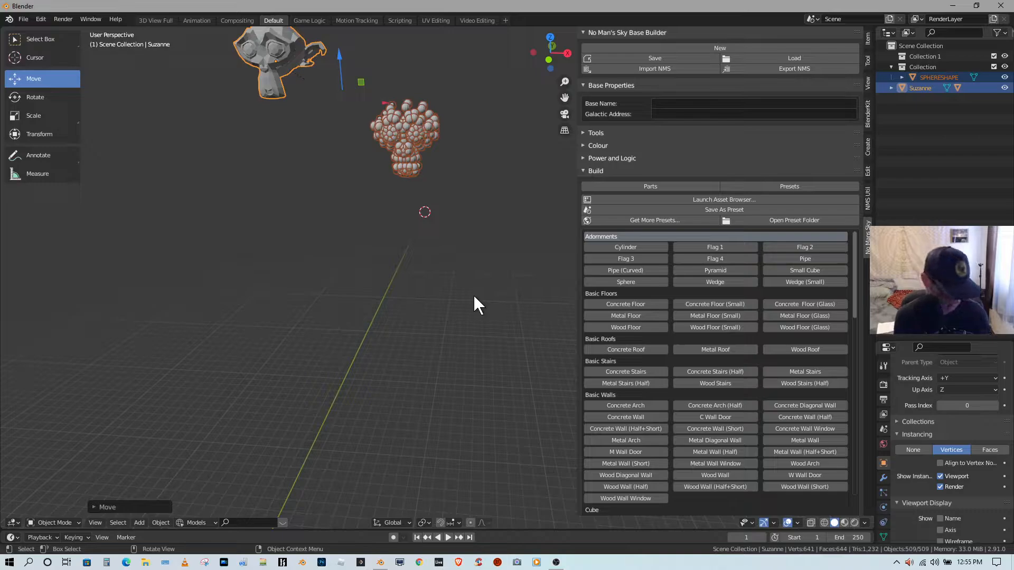
{"action": "middle_click_drag", "start_coordinate": [445, 251], "coordinate": [455, 271]}
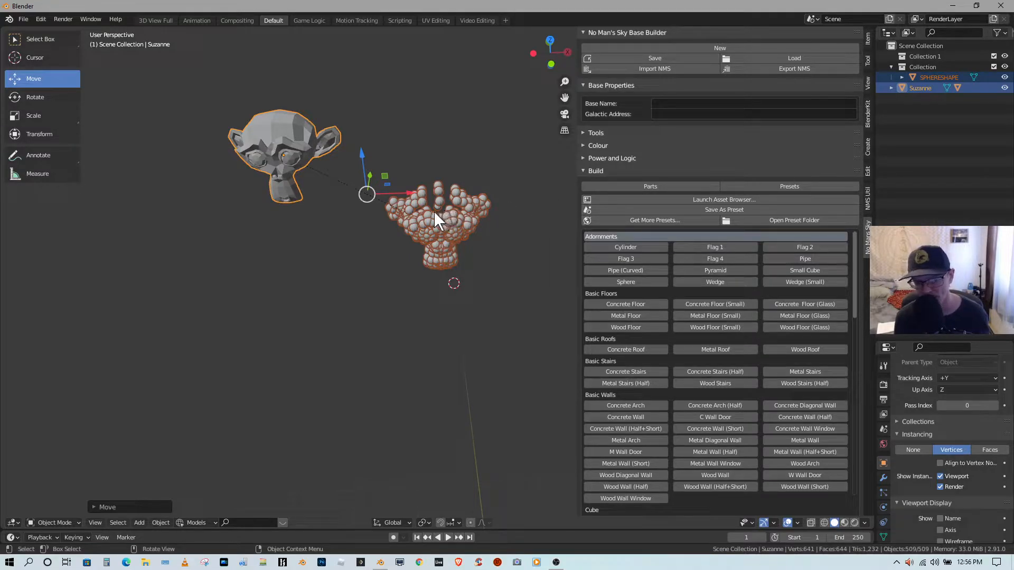
- Make the sphere instances real and delete the original monkey head
{"action": "left_click", "coordinate": [160, 523]}
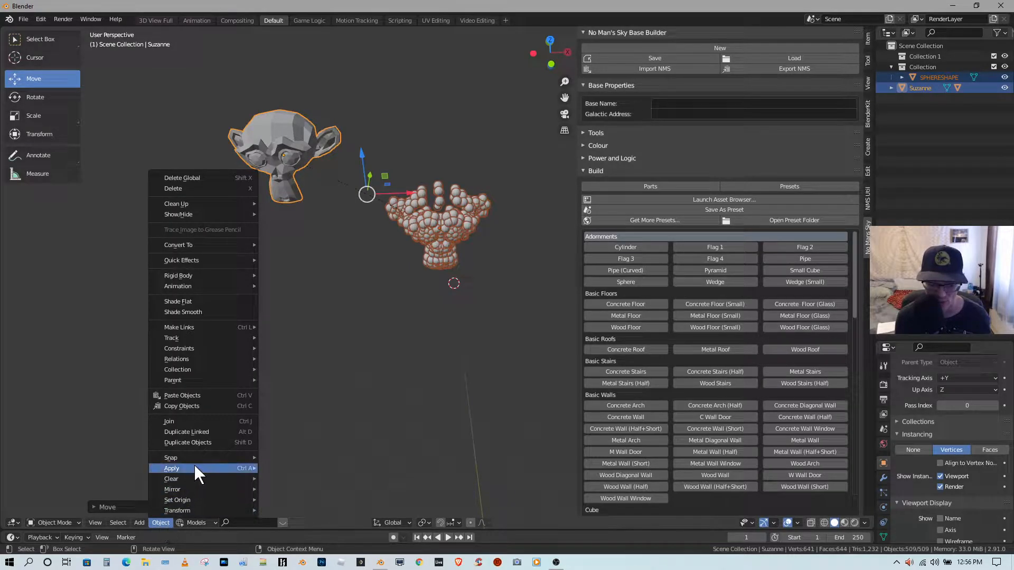
{"action": "mouse_move", "coordinate": [194, 464]}
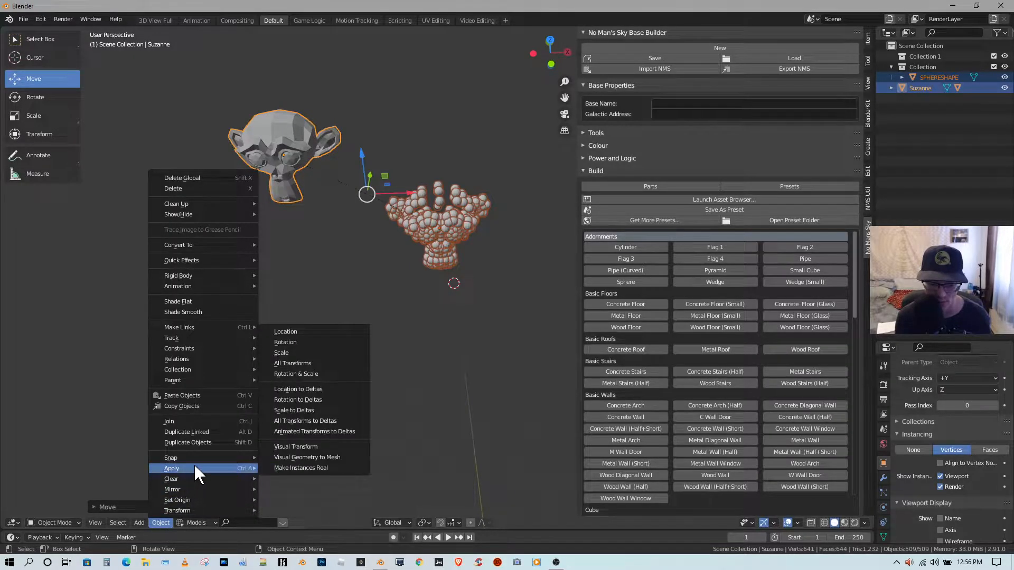
{"action": "left_click", "coordinate": [305, 468]}
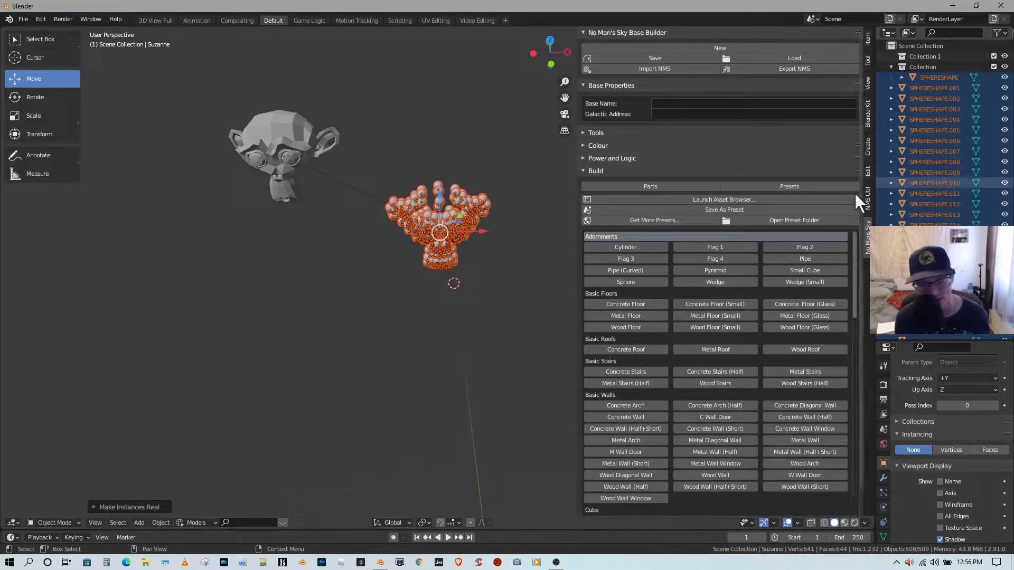
{"action": "left_click", "coordinate": [290, 142]}
{"action": "key", "text": "Delete"}
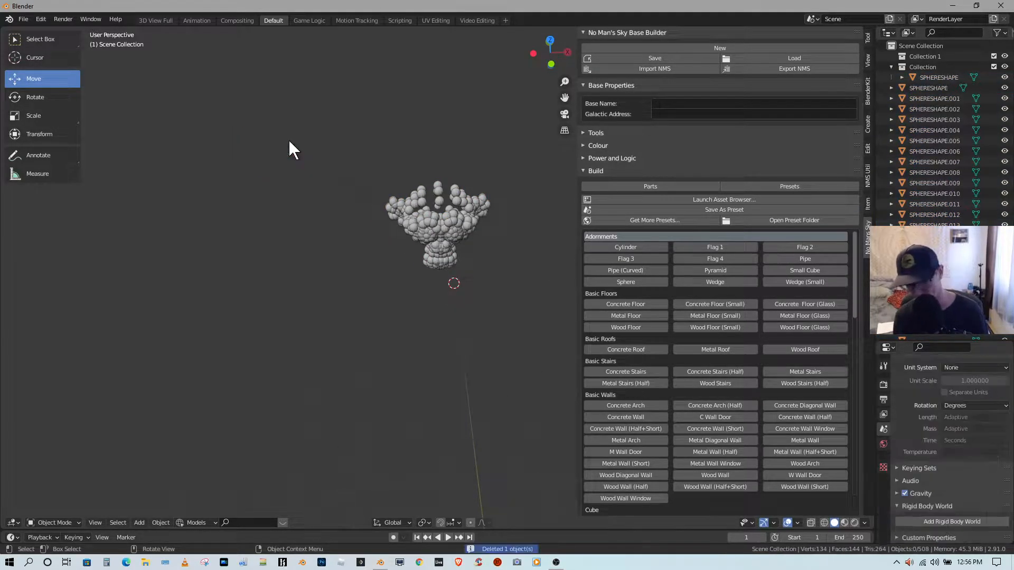
- Circle-select every sphere in the monkey-shaped cluster, leaving out the lone sphere near the origin, and scale the cluster up slightly
{"action": "mouse_move", "coordinate": [486, 203]}
{"action": "middle_mouse_down"}
{"action": "mouse_move", "coordinate": [455, 199]}
{"action": "mouse_move", "coordinate": [473, 196]}
{"action": "middle_mouse_up"}
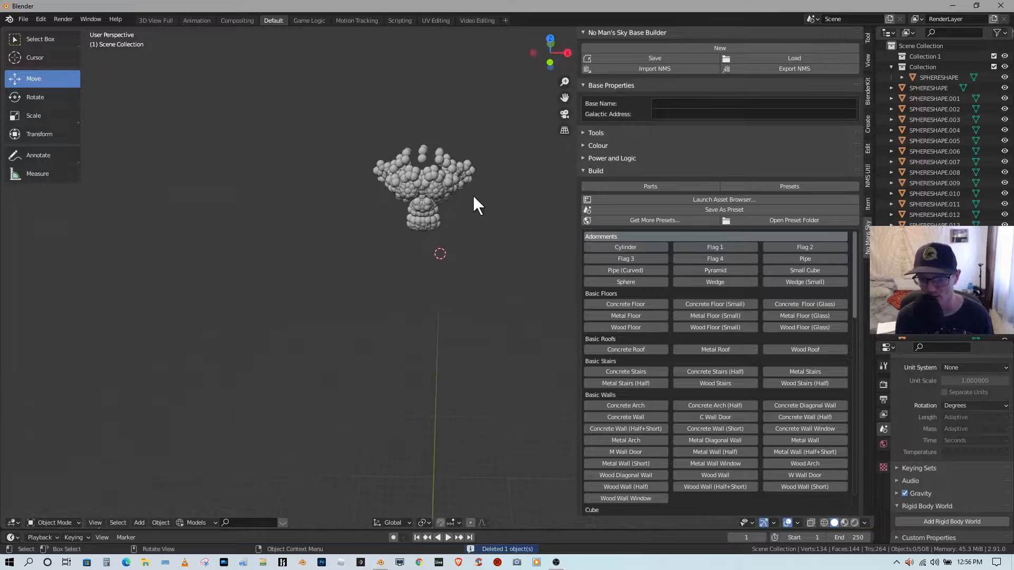
{"action": "scroll", "coordinate": [473, 195], "scroll_direction": "up", "scroll_amount": 5}
{"action": "mouse_move", "coordinate": [486, 159]}
{"action": "middle_mouse_down"}
{"action": "mouse_move", "coordinate": [468, 158]}
{"action": "mouse_move", "coordinate": [487, 155]}
{"action": "middle_mouse_up"}
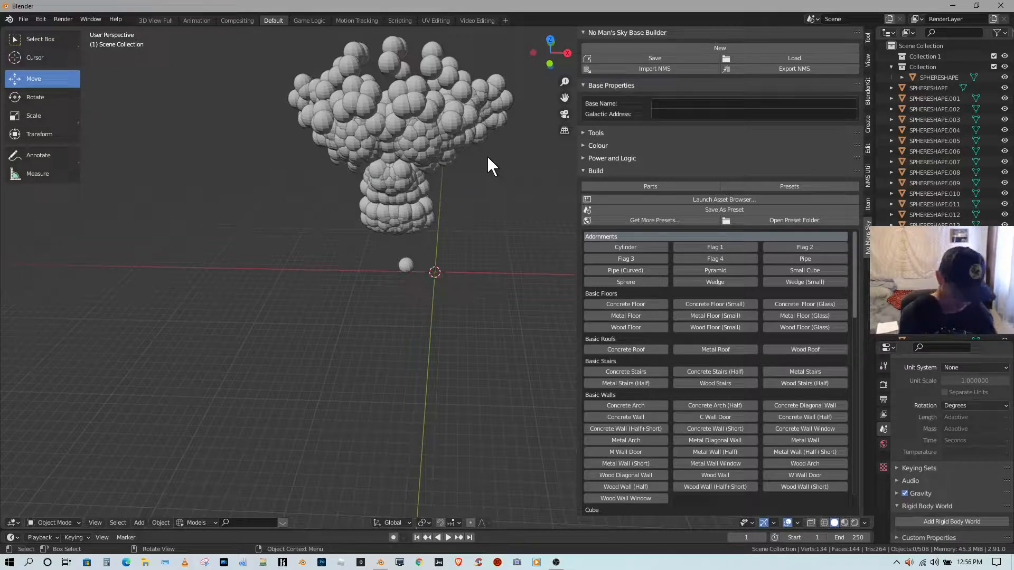
{"action": "key", "text": "c"}
{"action": "left_click_drag", "start_coordinate": [392, 88], "coordinate": [398, 104]}
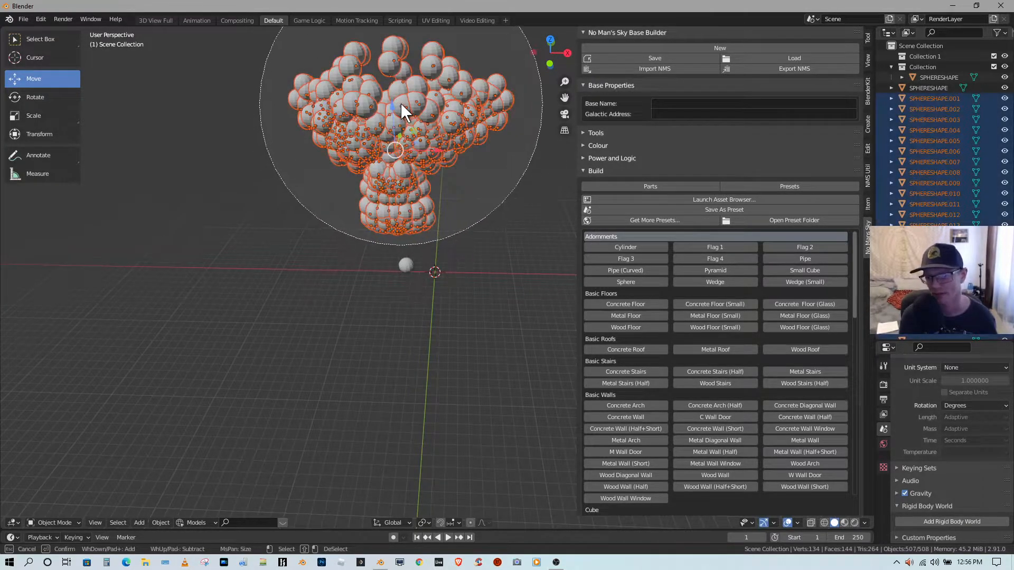
{"action": "right_click", "coordinate": [401, 103]}
{"action": "key", "text": "s"}
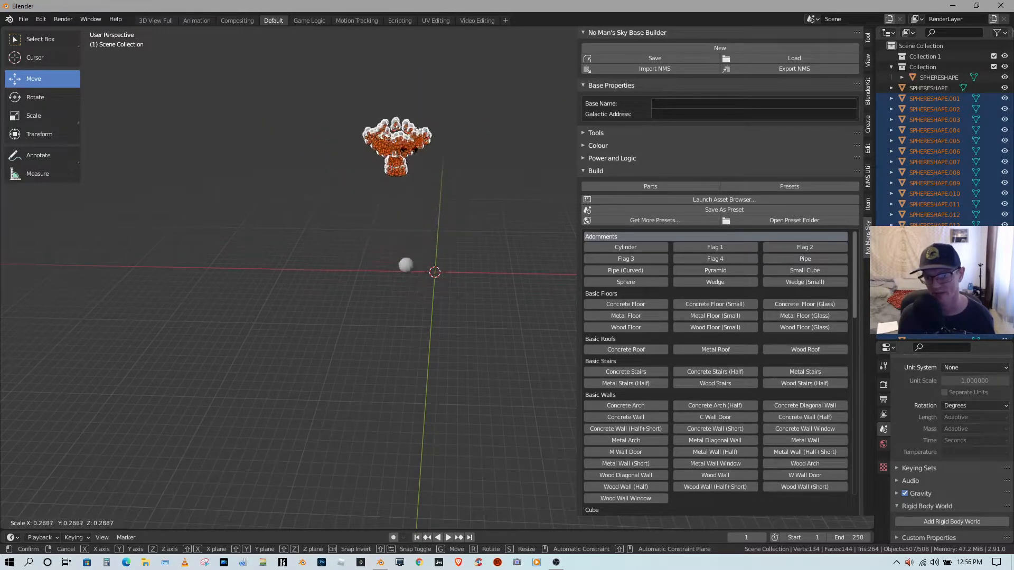
{"action": "left_click", "coordinate": [445, 122]}
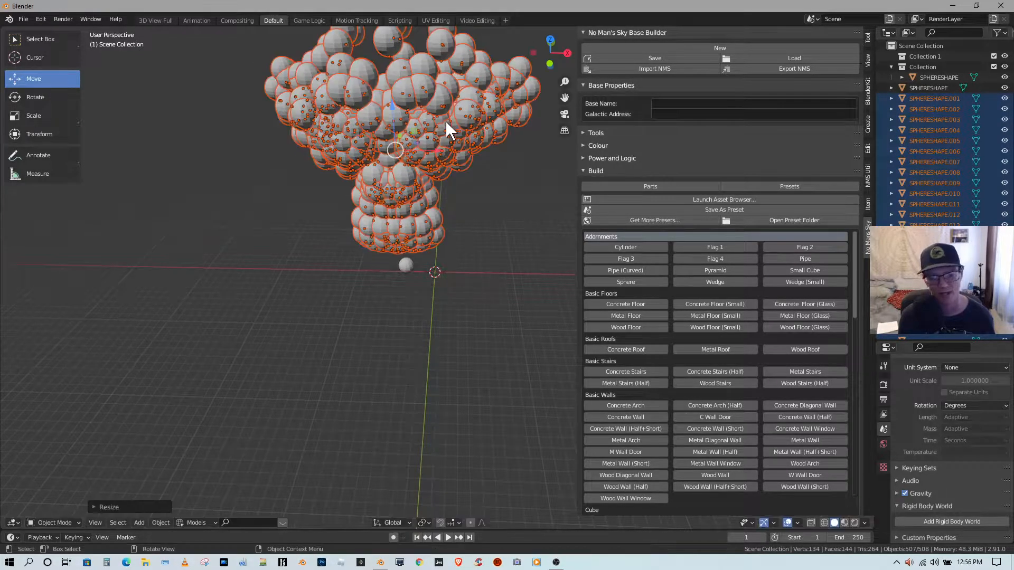
- Set the transform pivot point to Individual Origins and scale each selected sphere down to about 0.34
{"action": "left_click", "coordinate": [431, 522]}
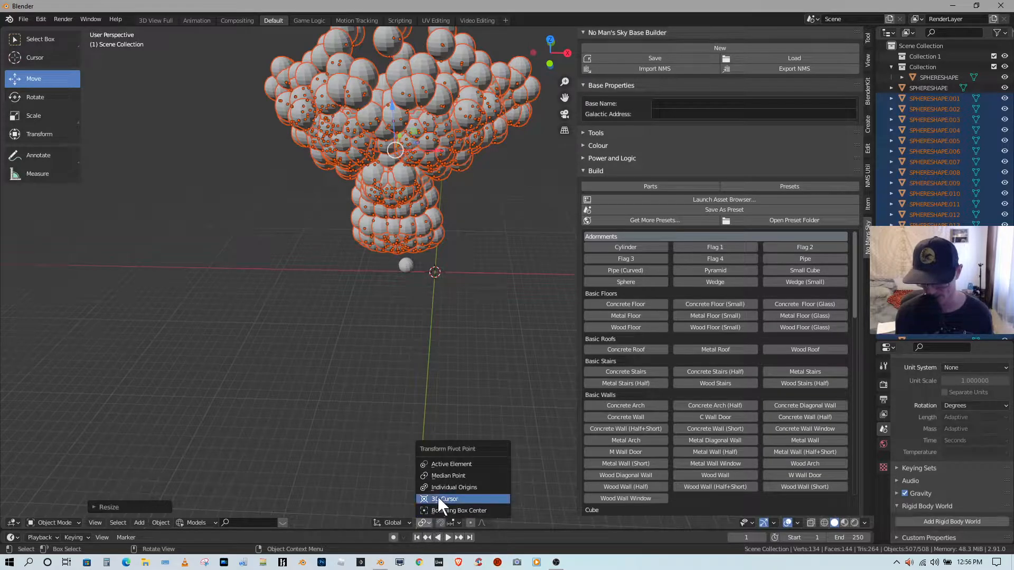
{"action": "left_click", "coordinate": [452, 488]}
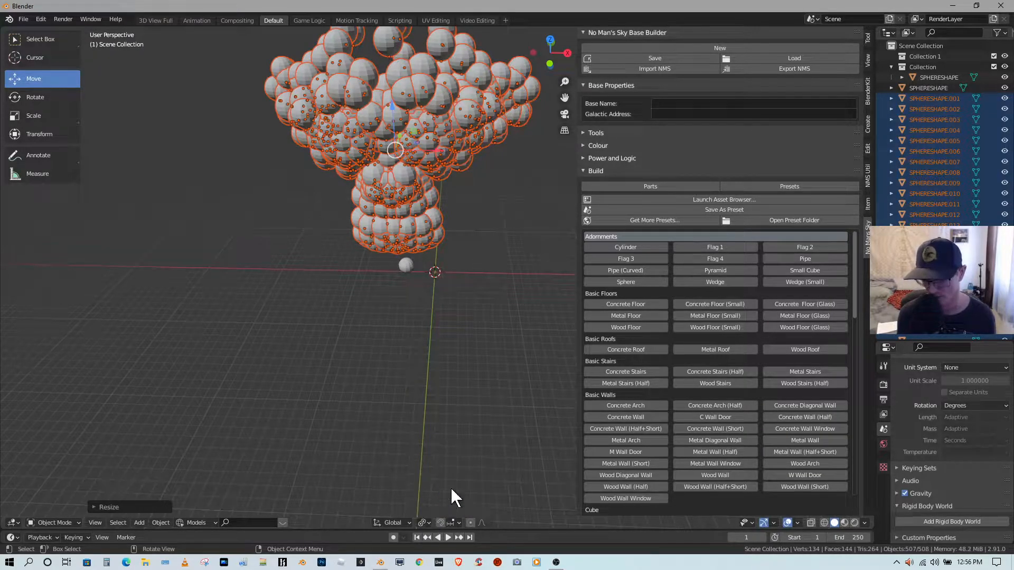
{"action": "key", "text": "s"}
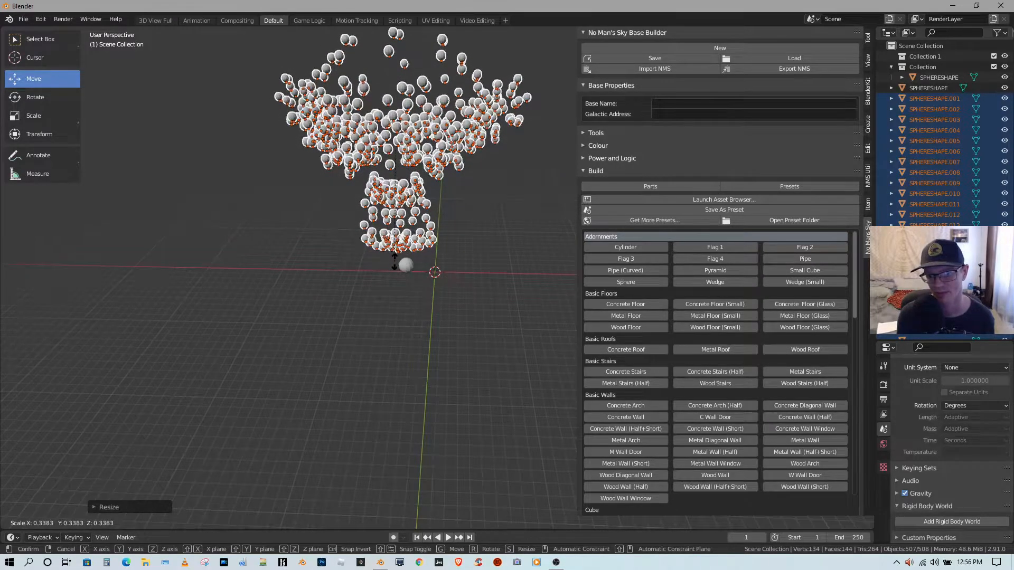
{"action": "left_click", "coordinate": [394, 250]}
- Set the transform pivot point to Median Point and scale the selected sphere cluster up as a whole to over 1.6 times
{"action": "middle_click_drag", "start_coordinate": [394, 249], "coordinate": [467, 262]}
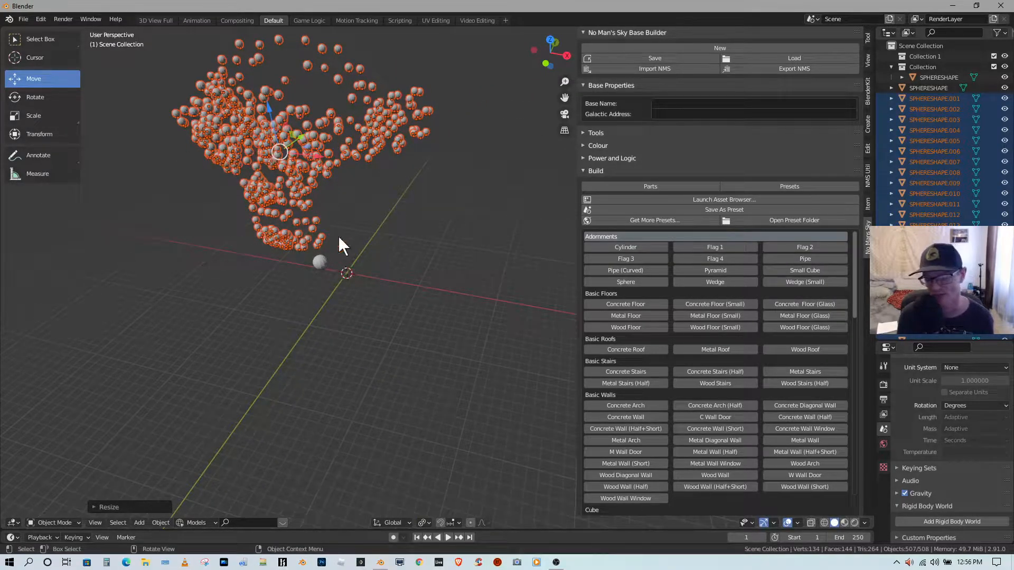
{"action": "middle_click_drag", "start_coordinate": [365, 350], "coordinate": [384, 333]}
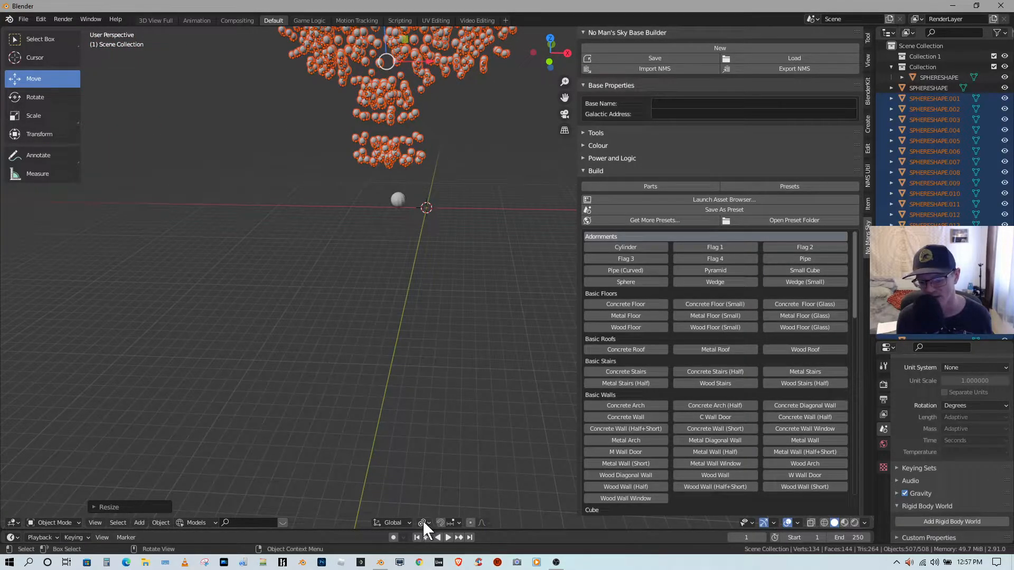
{"action": "scroll", "coordinate": [401, 391], "scroll_direction": "down", "scroll_amount": 5}
{"action": "scroll", "coordinate": [417, 388], "scroll_direction": "up", "scroll_amount": 3}
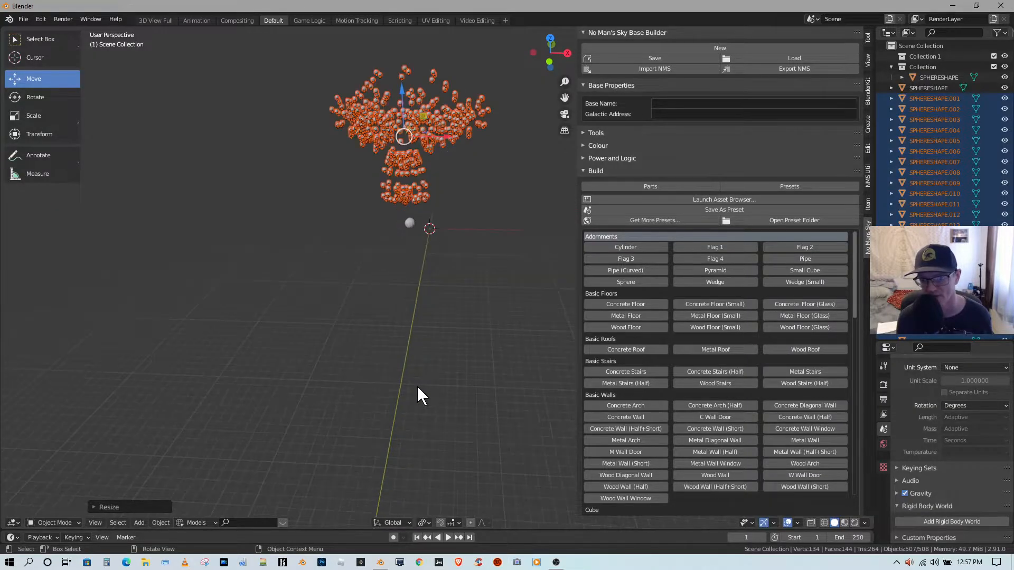
{"action": "middle_click_drag", "start_coordinate": [417, 387], "coordinate": [405, 421]}
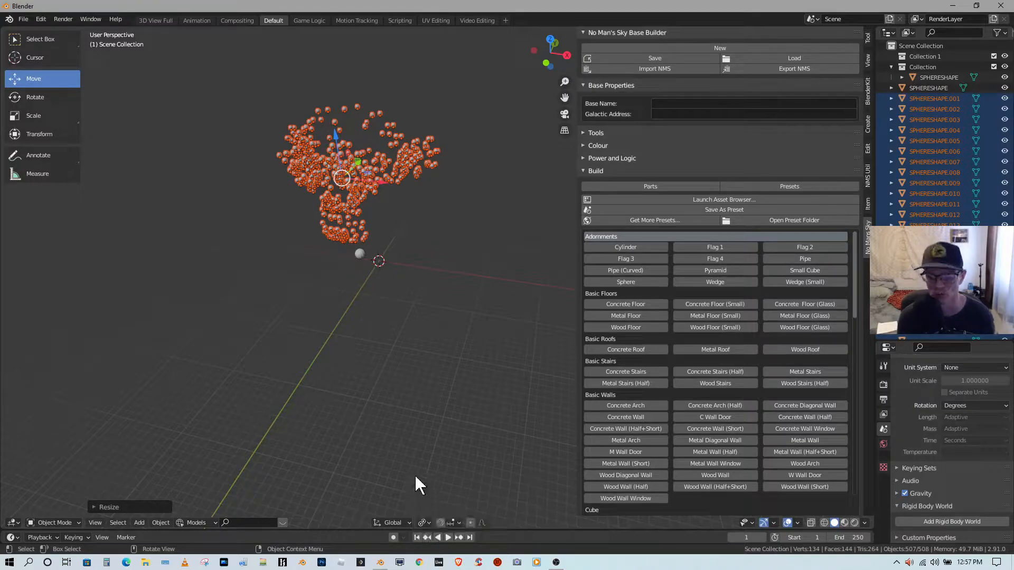
{"action": "left_click", "coordinate": [424, 522]}
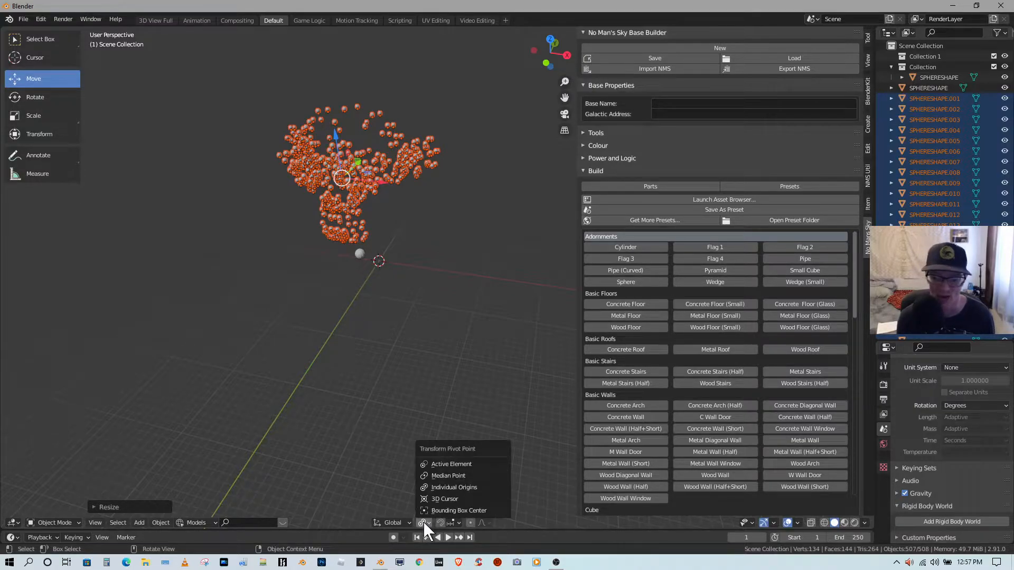
{"action": "left_click", "coordinate": [440, 477]}
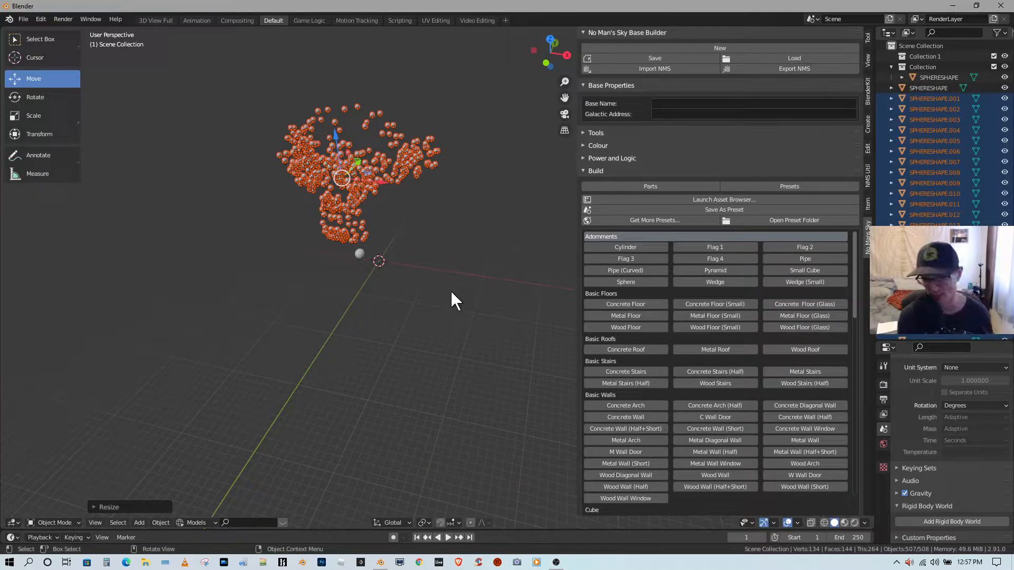
{"action": "key", "text": "s"}
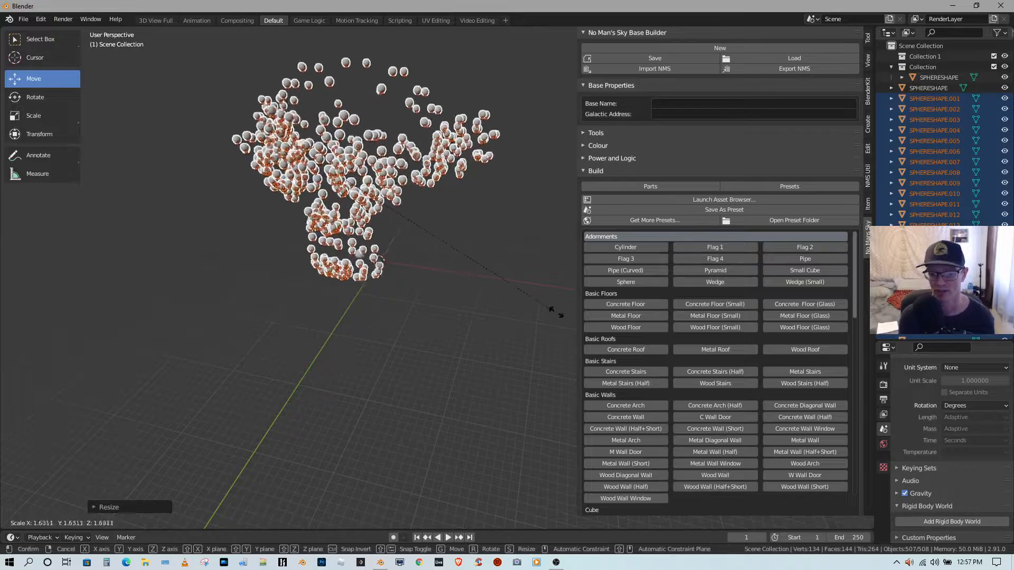
- Raise the enlarged sphere cluster along the Z axis, clear of the world origin
{"action": "middle_click_drag", "start_coordinate": [448, 274], "coordinate": [487, 267]}
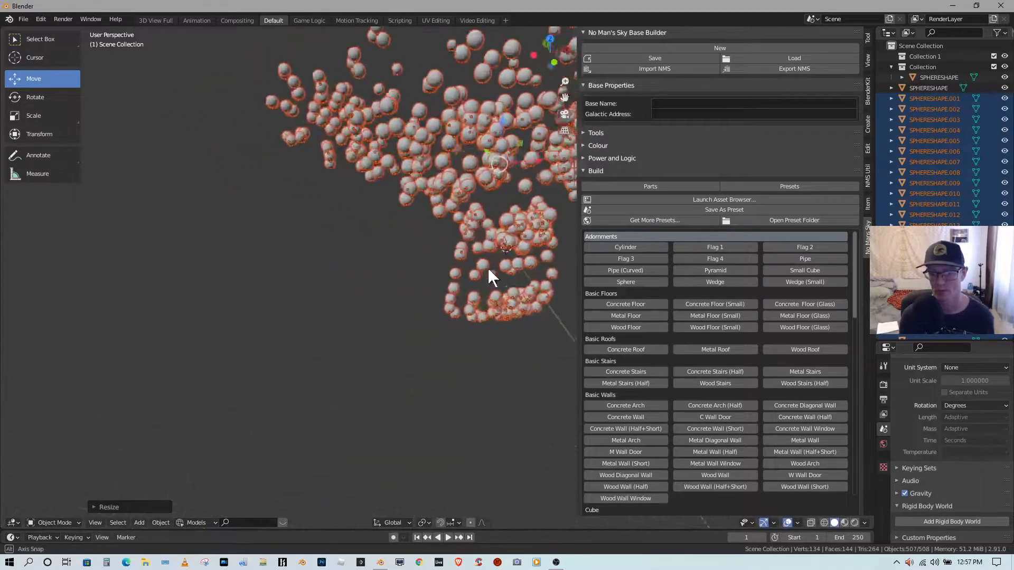
{"action": "scroll", "coordinate": [485, 265], "scroll_direction": "down", "scroll_amount": 2}
{"action": "key", "text": "g"}
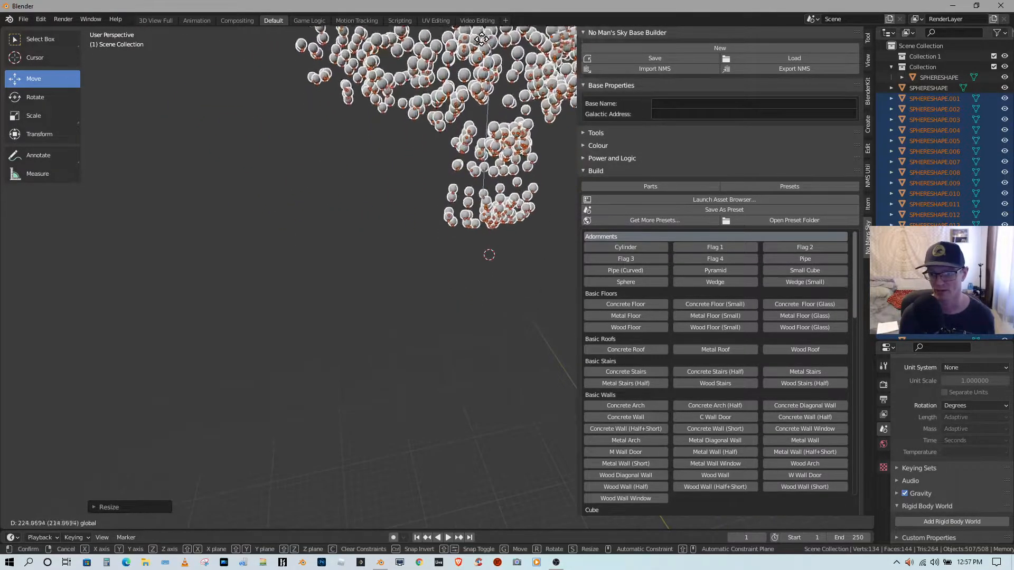
{"action": "left_click", "coordinate": [515, 534]}
{"action": "middle_click_drag", "start_coordinate": [490, 303], "coordinate": [484, 212]}
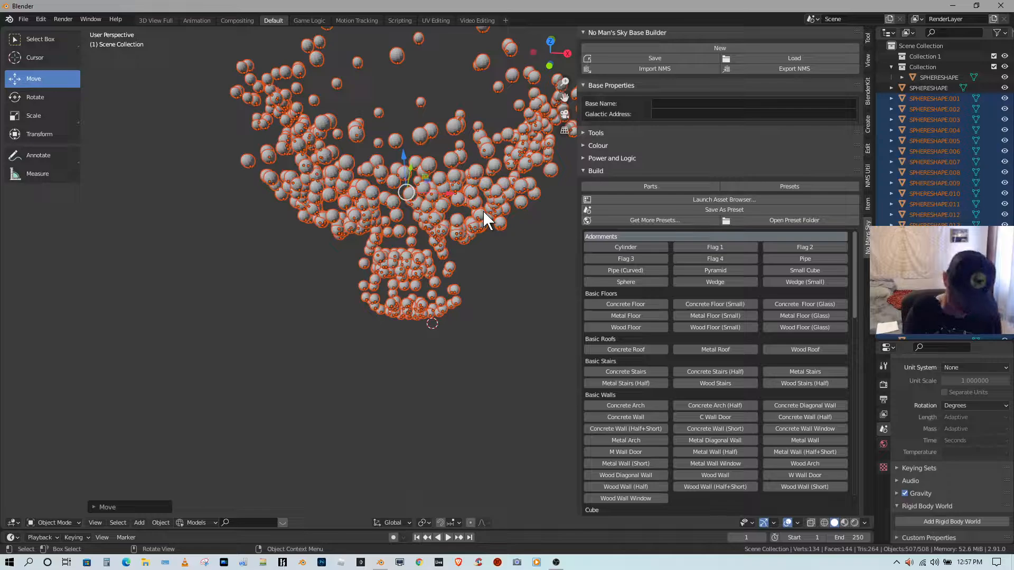
- Delete the selected sphere cluster, keeping only the lone sphere near the world origin
{"action": "key", "text": "Delete"}
{"action": "scroll", "coordinate": [482, 209], "scroll_direction": "down", "scroll_amount": 2}
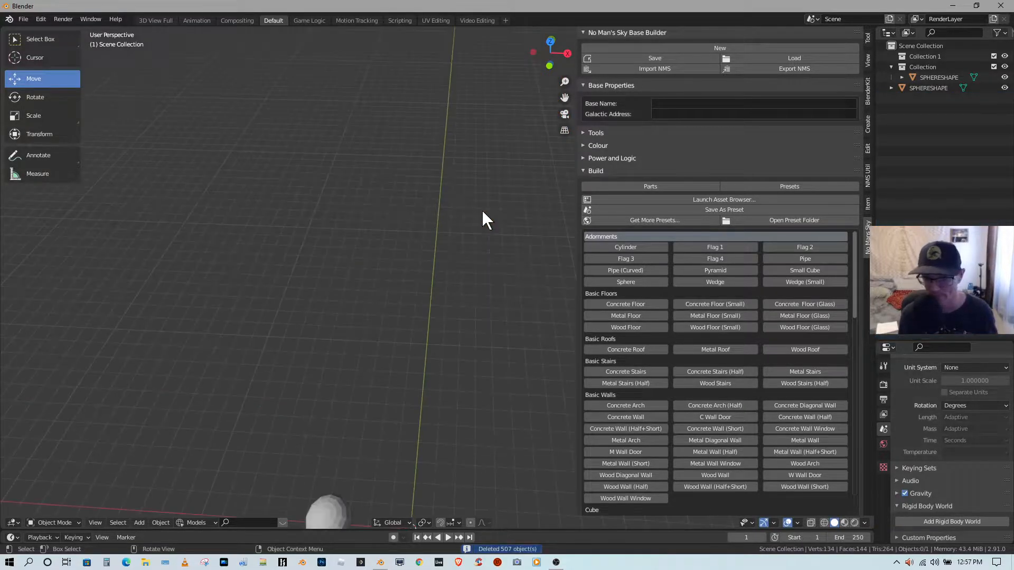
{"action": "scroll", "coordinate": [451, 230], "scroll_direction": "up", "scroll_amount": 2}
{"action": "middle_click_drag", "start_coordinate": [387, 373], "coordinate": [419, 253], "text": "shift"}
{"action": "scroll", "coordinate": [421, 245], "scroll_direction": "down", "scroll_amount": 4}
{"action": "left_click", "coordinate": [139, 524]}
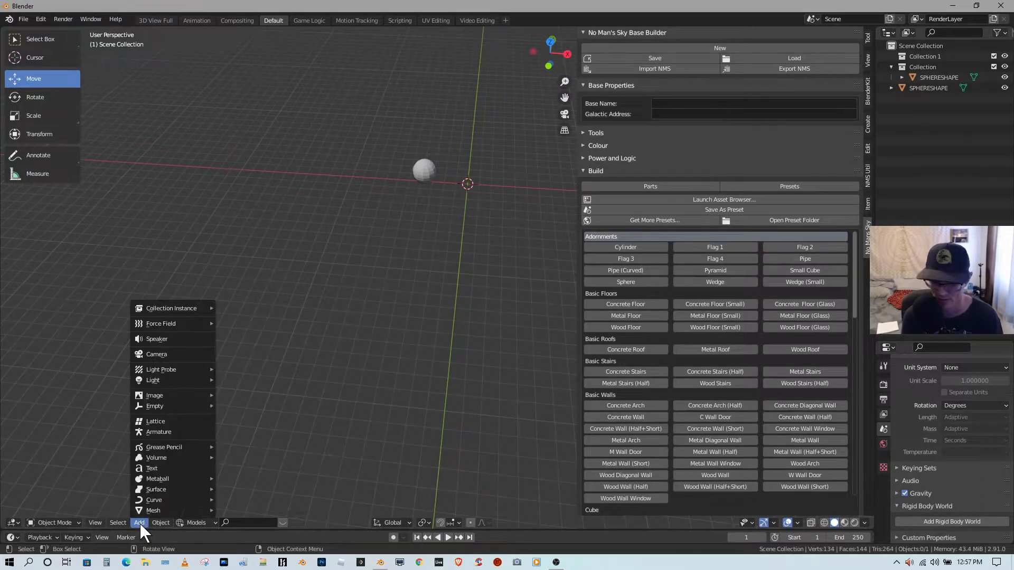
{"action": "mouse_move", "coordinate": [160, 521]}
{"action": "left_click", "coordinate": [138, 521]}
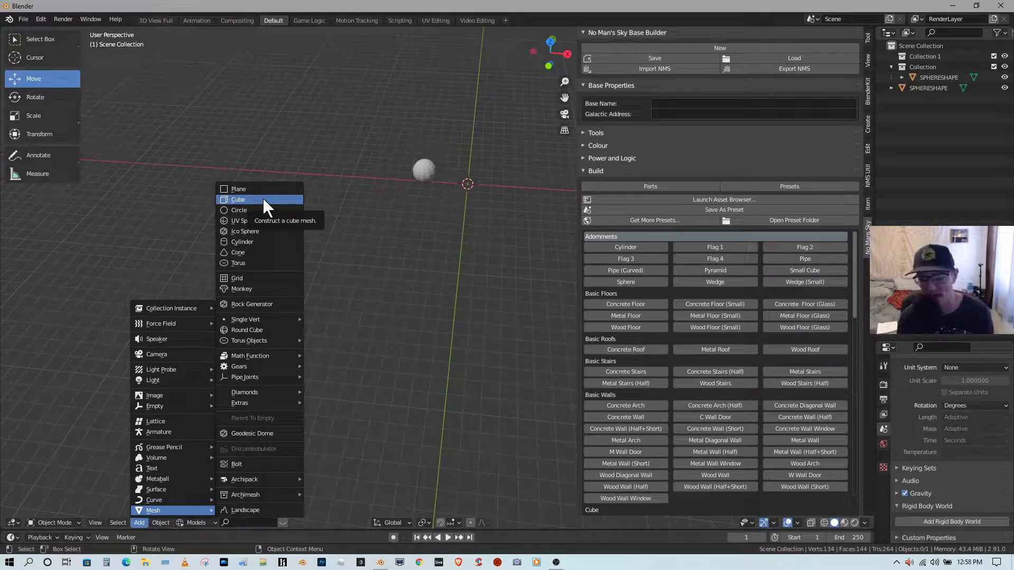
{"action": "mouse_move", "coordinate": [258, 353]}
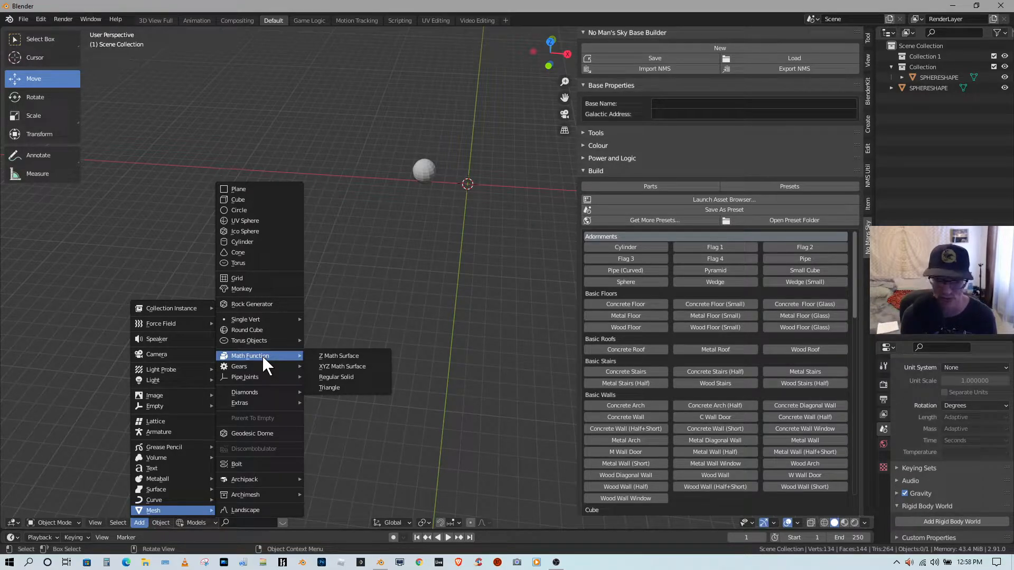
{"action": "scroll", "coordinate": [424, 169], "scroll_direction": "down", "scroll_amount": 6}
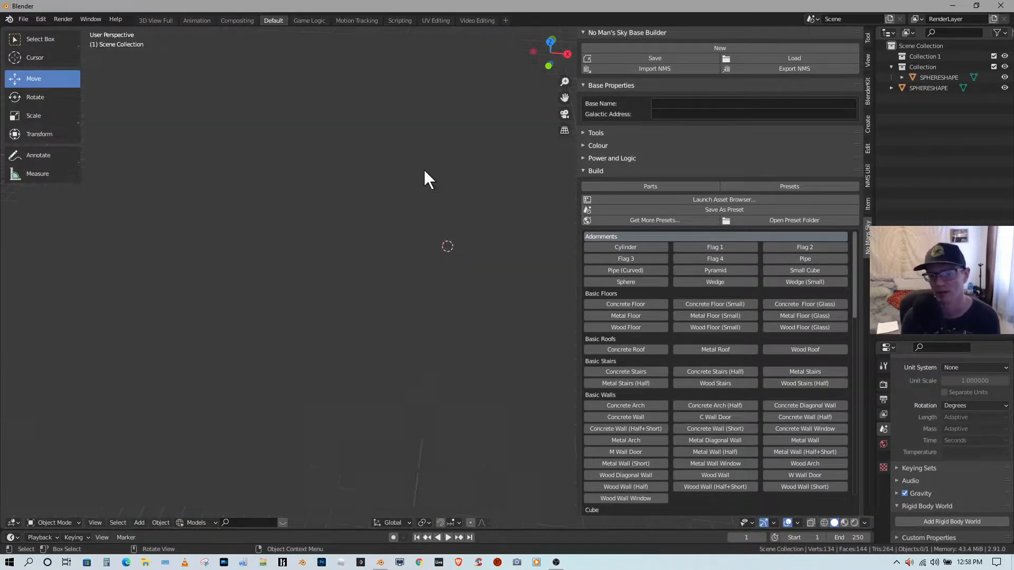
{"action": "scroll", "coordinate": [454, 216], "scroll_direction": "up", "scroll_amount": 5}
{"action": "left_click", "coordinate": [429, 209]}
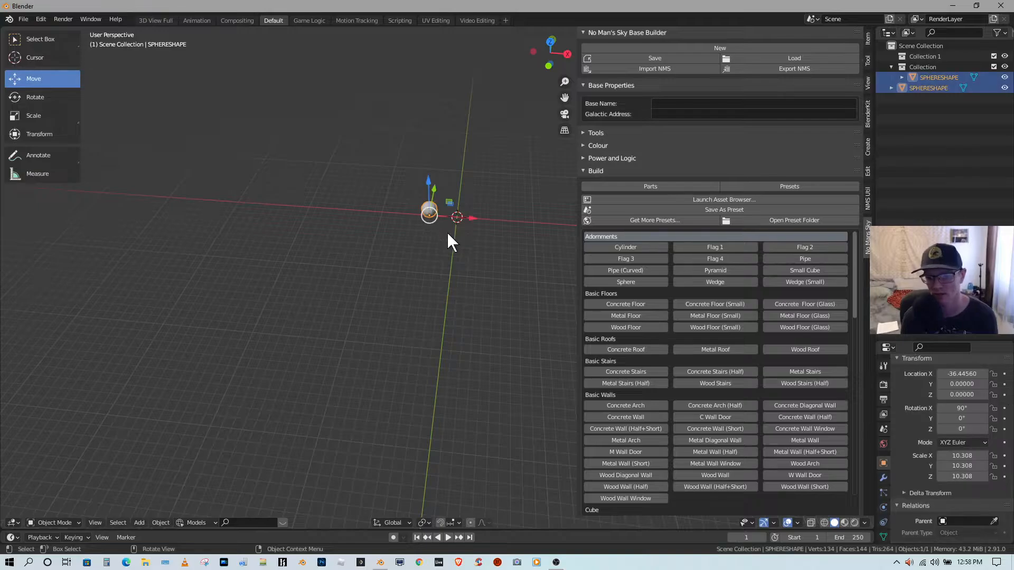
- Add an XYZ Math Surface at the world origin and apply the Helix operator preset to it
{"action": "left_click", "coordinate": [141, 522]}
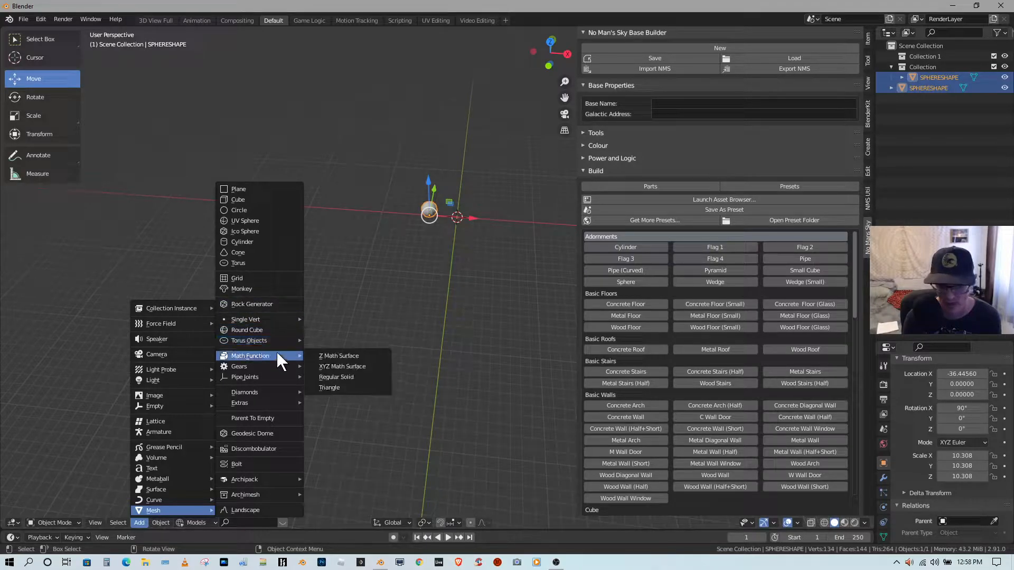
{"action": "left_click", "coordinate": [341, 367]}
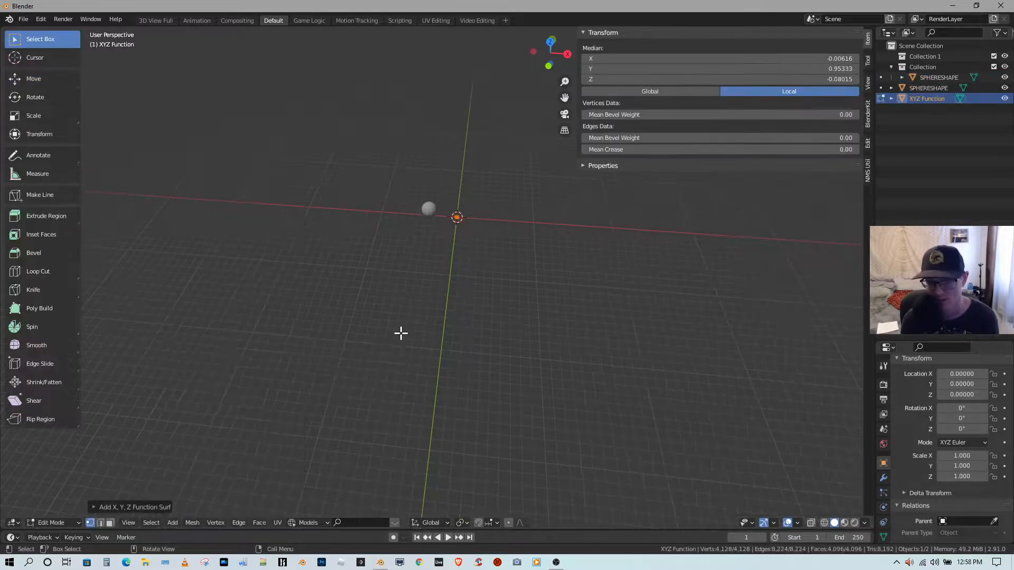
{"action": "left_click", "coordinate": [96, 507]}
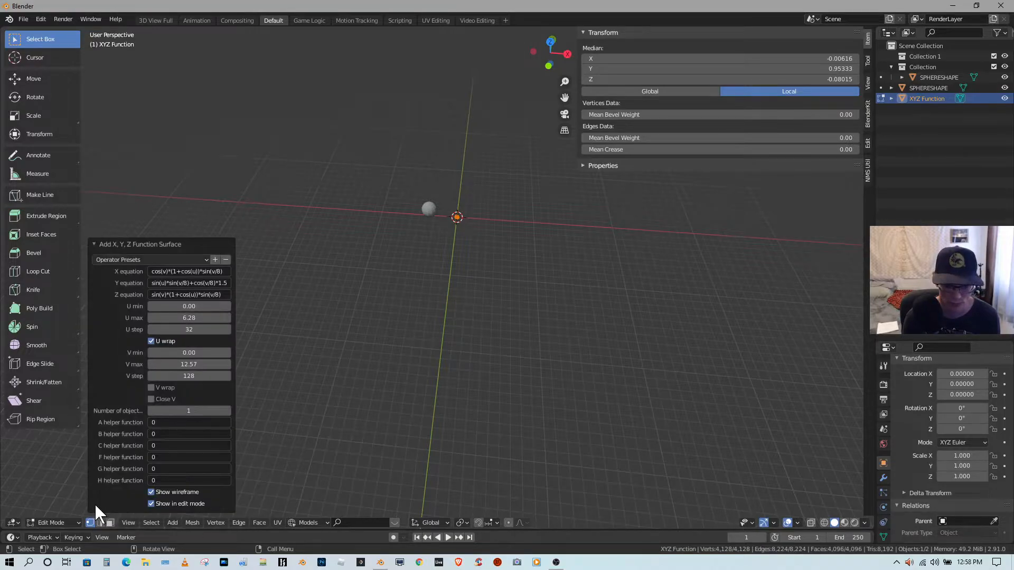
{"action": "left_click", "coordinate": [205, 257]}
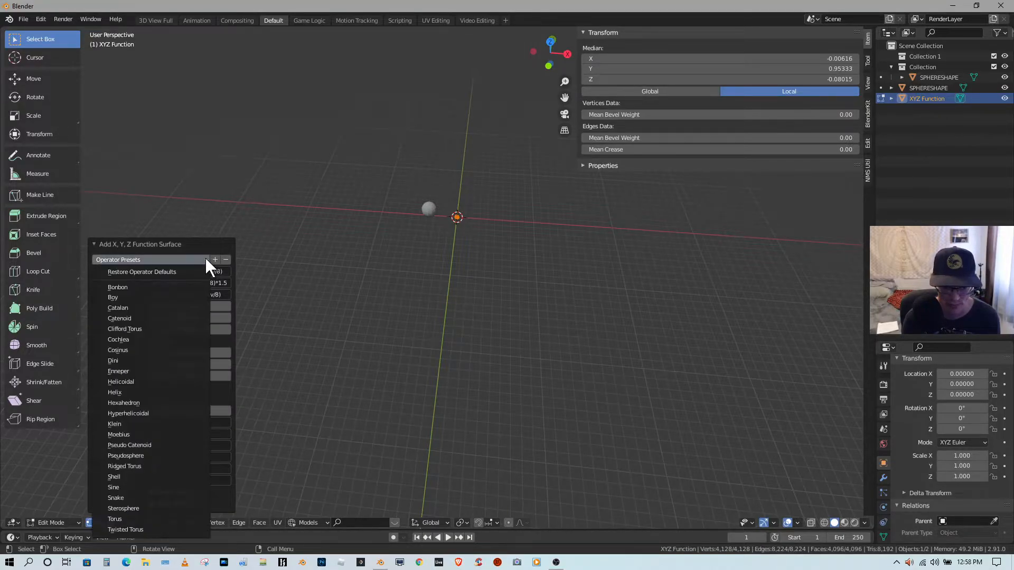
{"action": "left_click", "coordinate": [125, 392]}
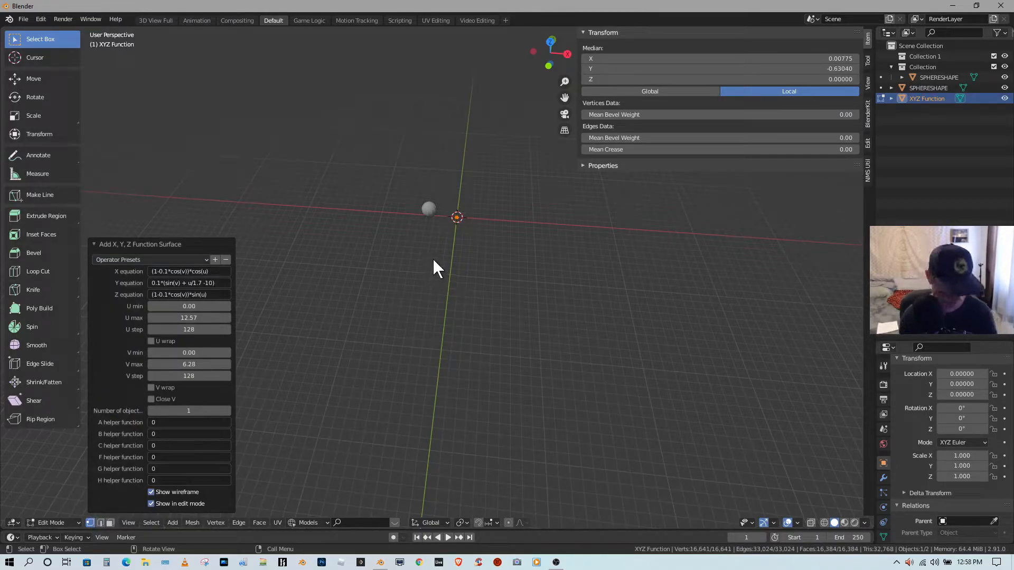
- Scale the whole helix mesh up uniformly by about 182.8 so that it dwarfs the sphere
{"action": "key", "text": "KP_Decimal"}
{"action": "scroll", "coordinate": [531, 188], "scroll_direction": "down", "scroll_amount": 8}
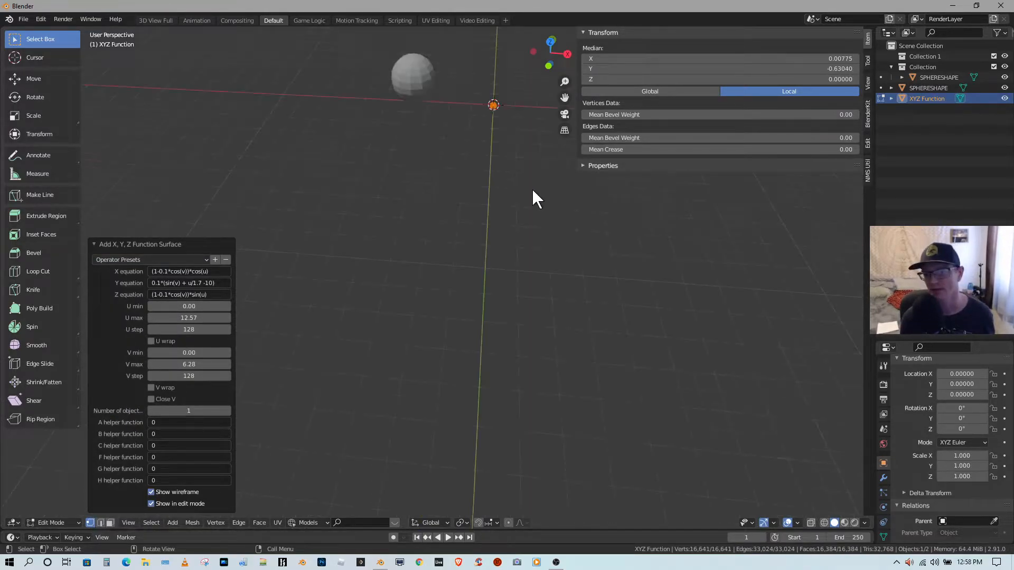
{"action": "key", "text": "s"}
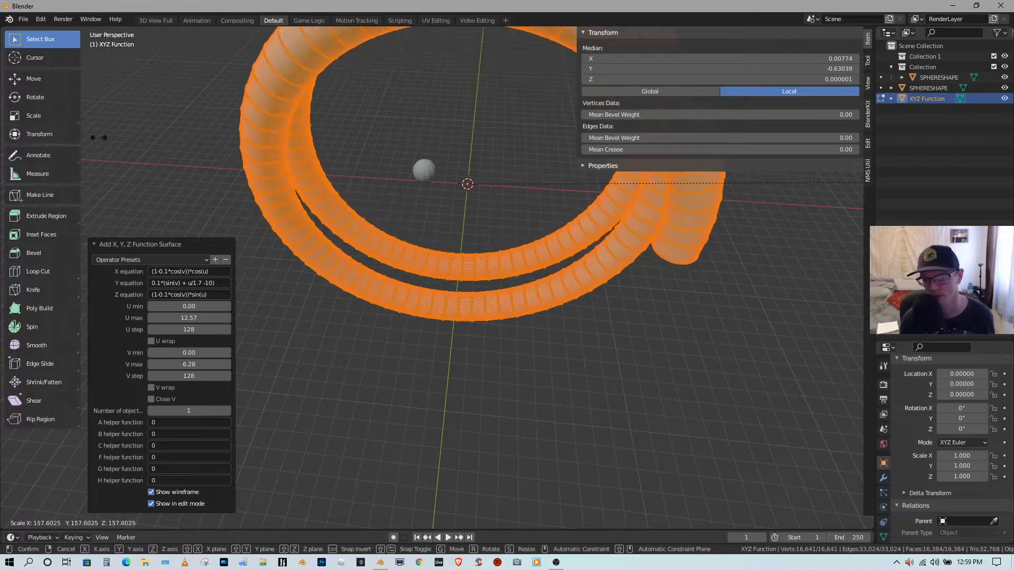
{"action": "left_click", "coordinate": [866, 183]}
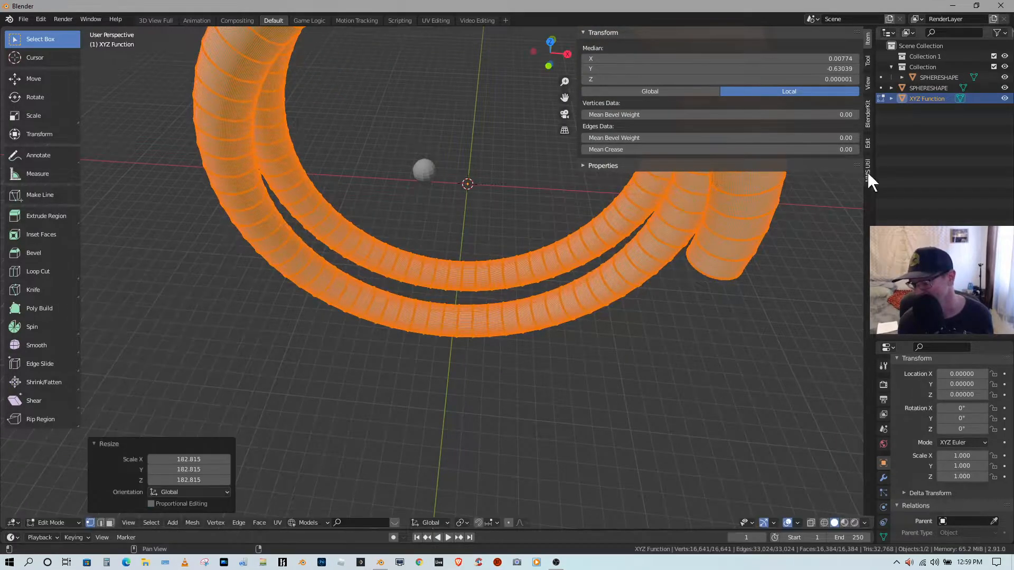
- Return the helix to Object Mode and narrow the No Man's Sky sidebar to widen the viewport
{"action": "middle_click_drag", "start_coordinate": [645, 335], "coordinate": [612, 351]}
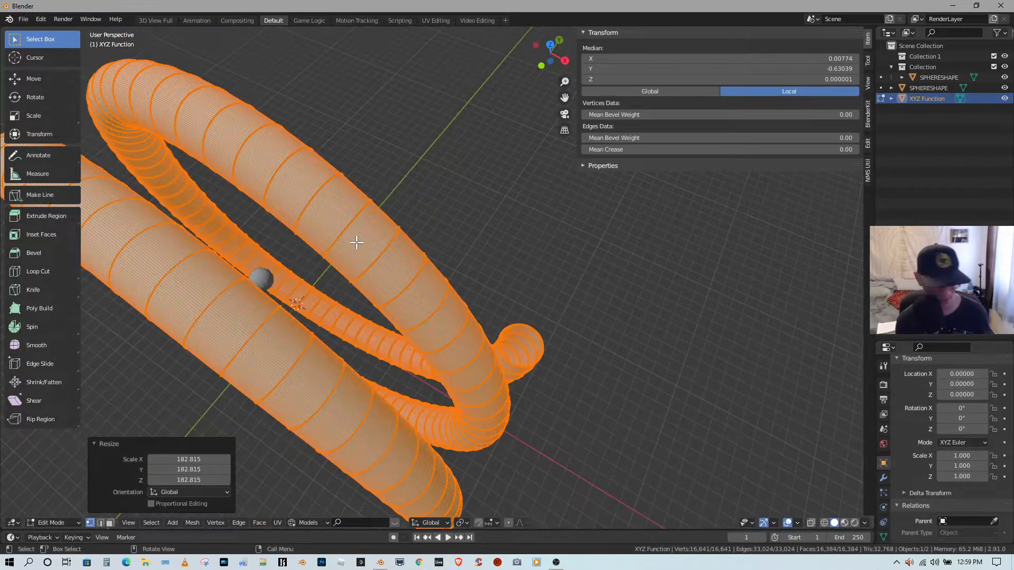
{"action": "key", "text": "Tab"}
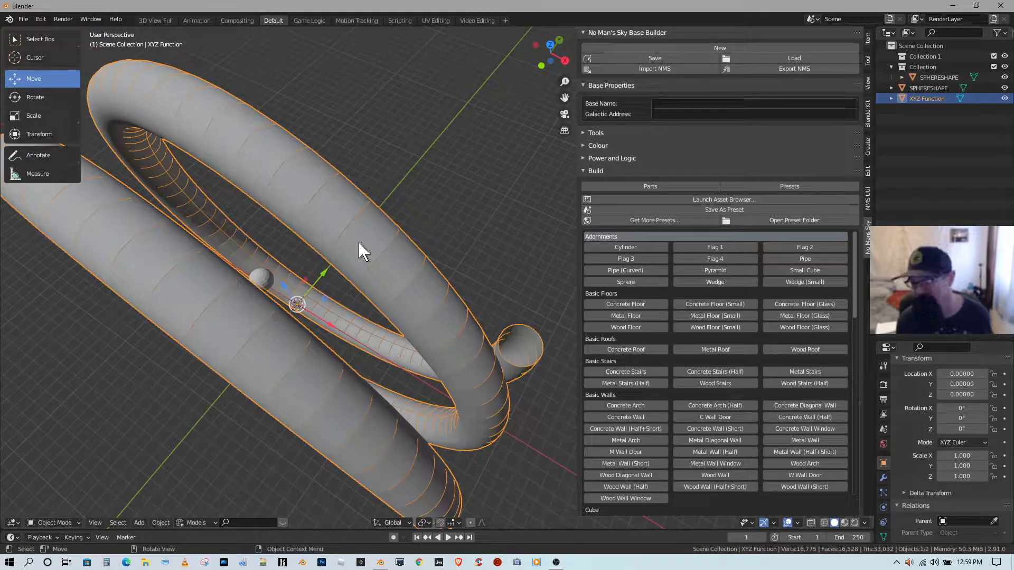
{"action": "left_click_drag", "start_coordinate": [579, 259], "coordinate": [761, 258]}
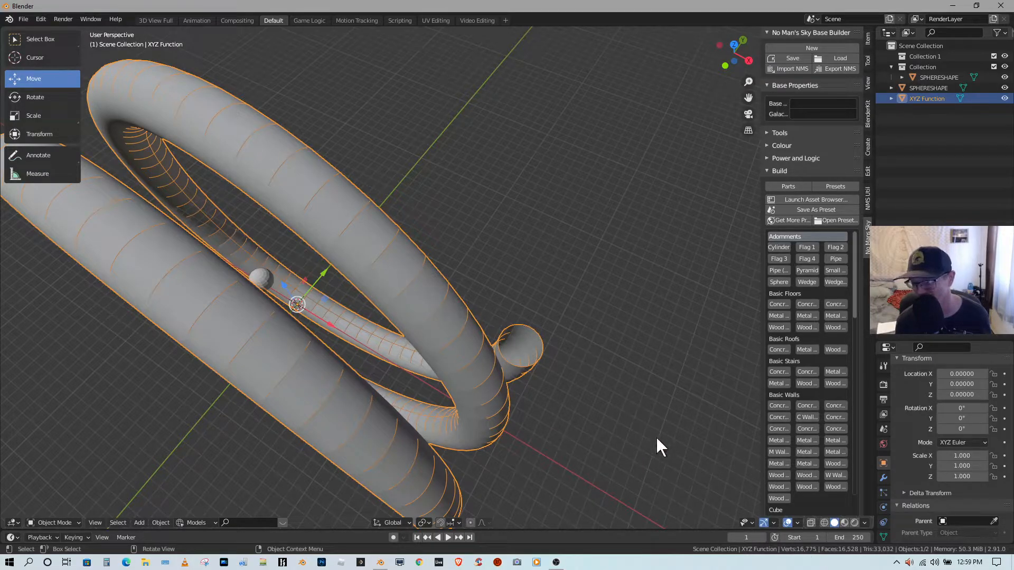
{"action": "middle_click_drag", "start_coordinate": [469, 369], "coordinate": [544, 377]}
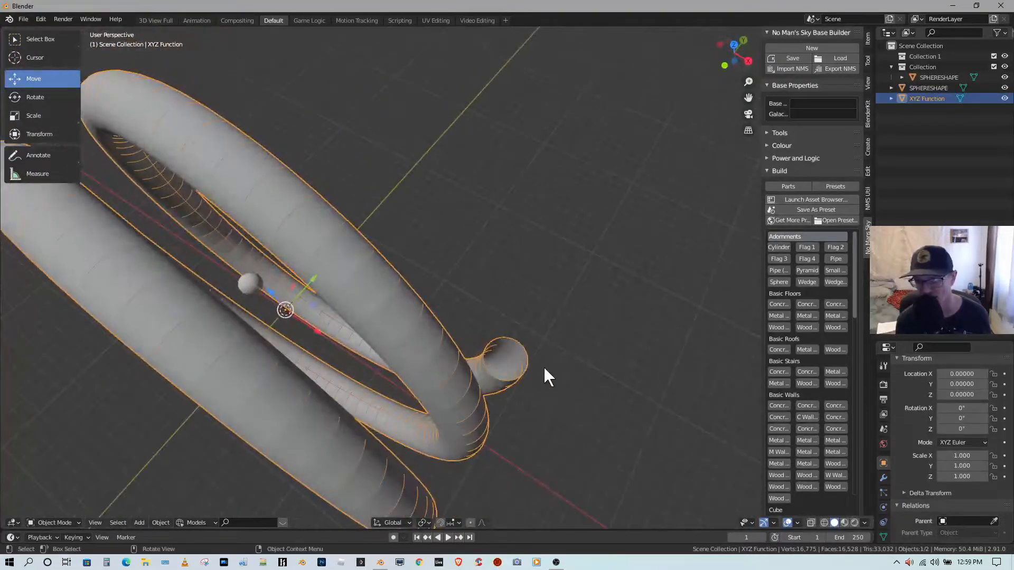
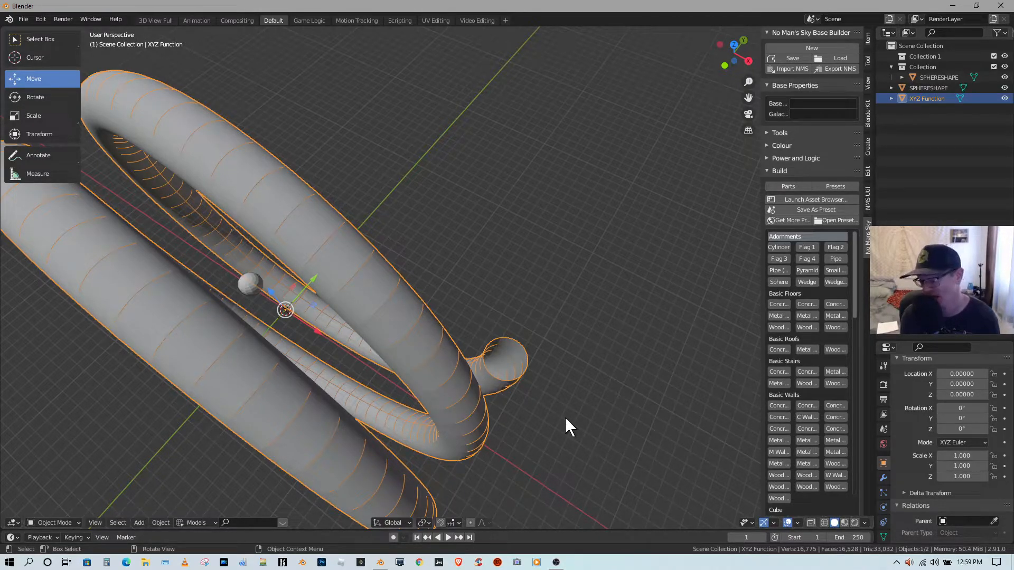
- Add a Decimate modifier to the helix, switch it to Un-Subdivide and raise Iterations to 2
{"action": "left_click", "coordinate": [883, 480]}
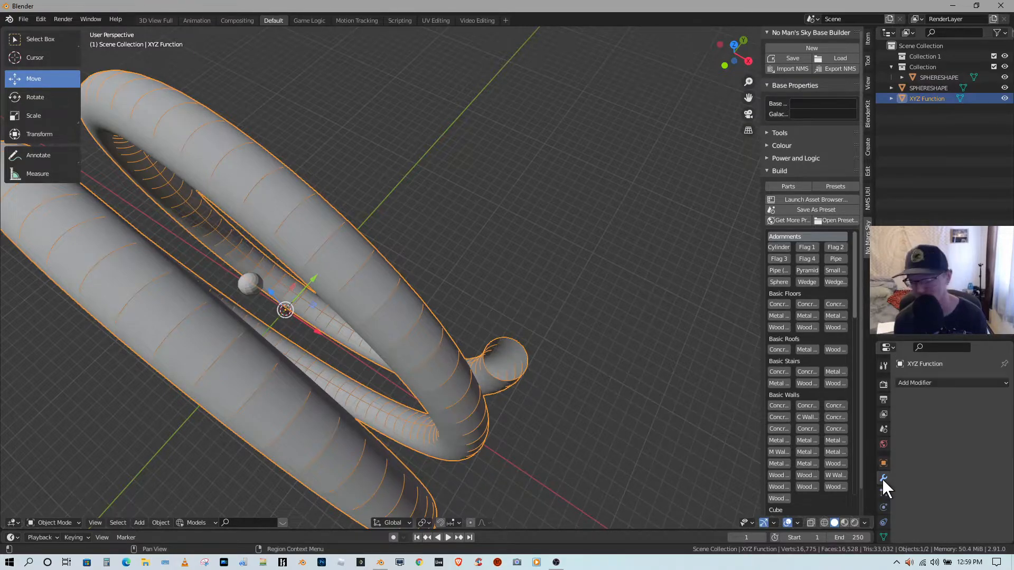
{"action": "left_click", "coordinate": [974, 381]}
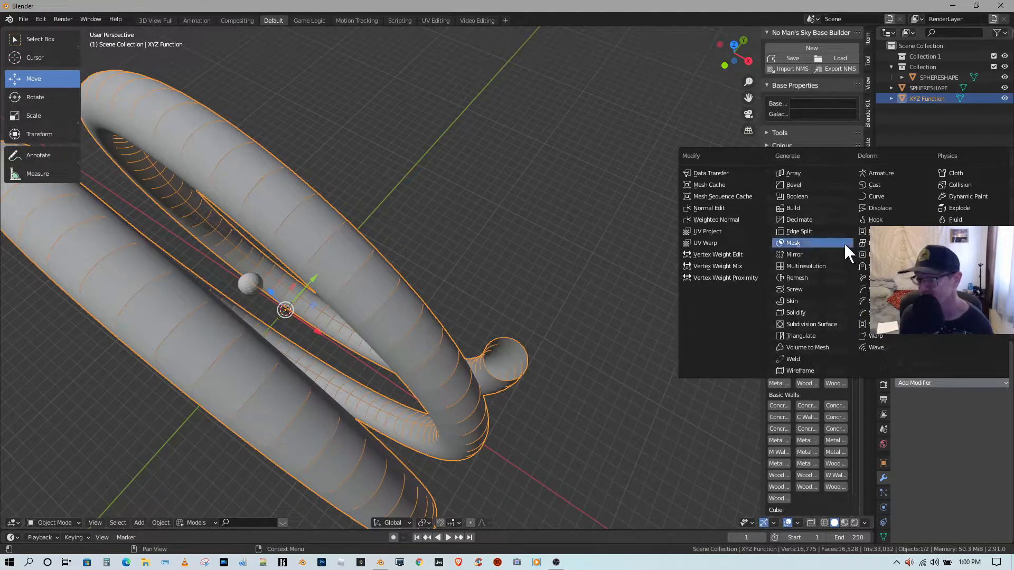
{"action": "left_click", "coordinate": [790, 219]}
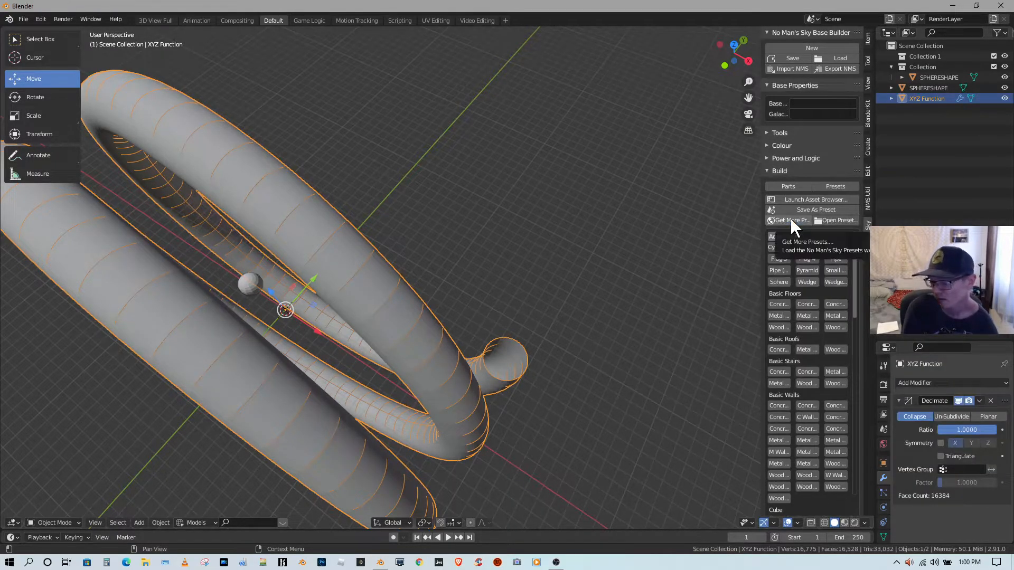
{"action": "left_click", "coordinate": [987, 416]}
{"action": "left_click", "coordinate": [956, 416]}
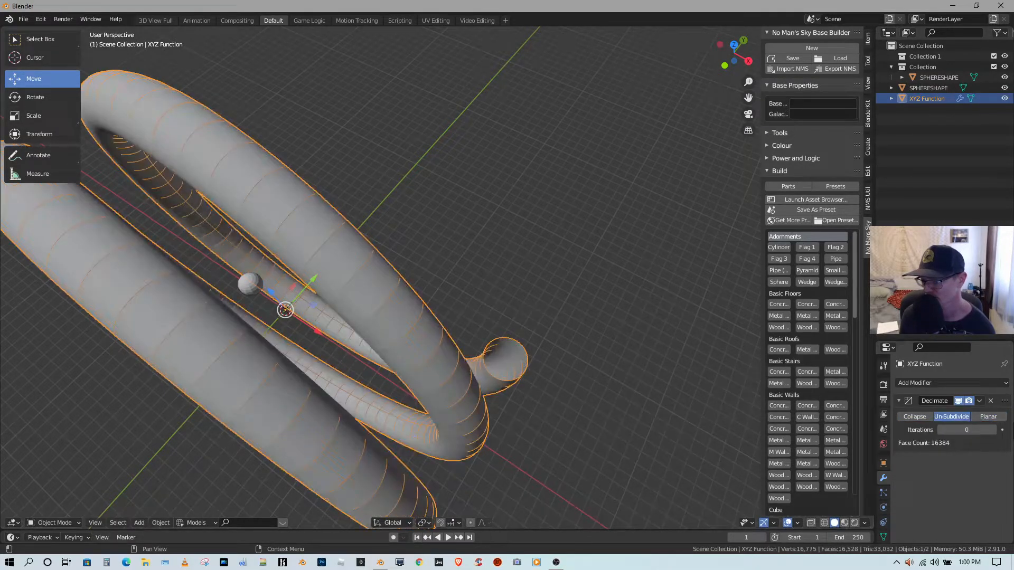
{"action": "left_click", "coordinate": [993, 430]}
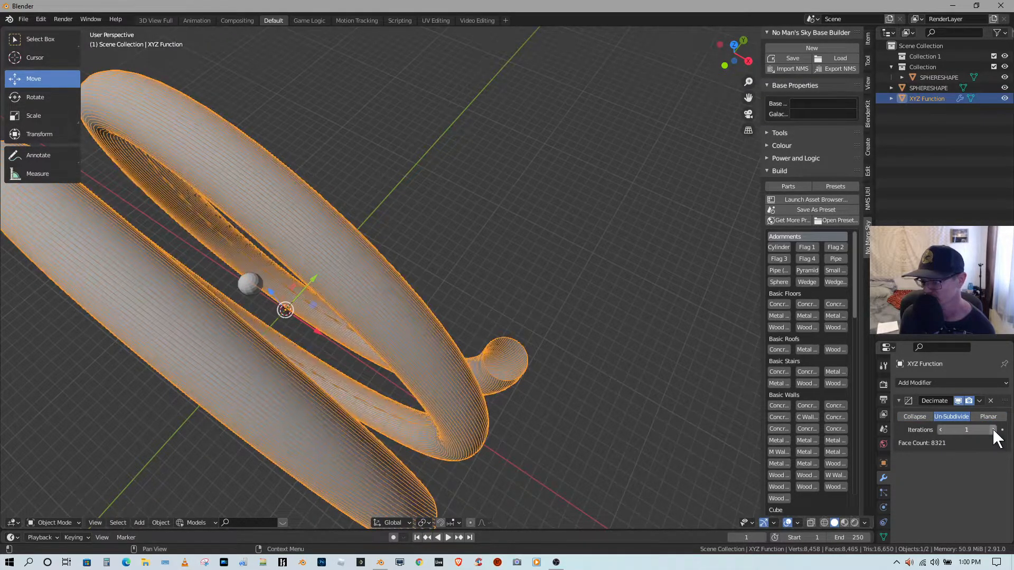
{"action": "left_click", "coordinate": [993, 430]}
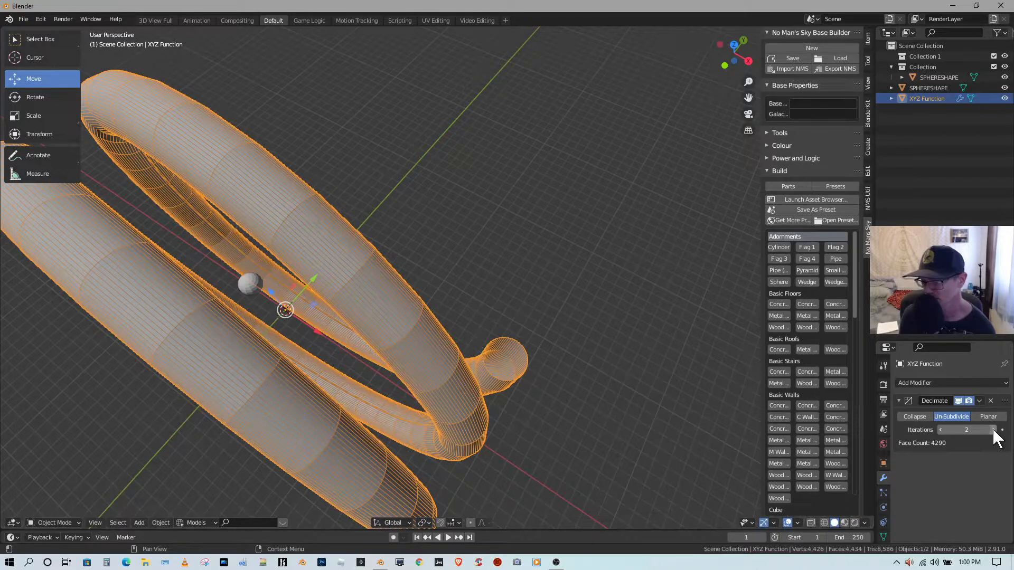
- Try three Un-Subdivide iterations in the helix's Decimate modifier and set Iterations back to 2
{"action": "left_click", "coordinate": [993, 430]}
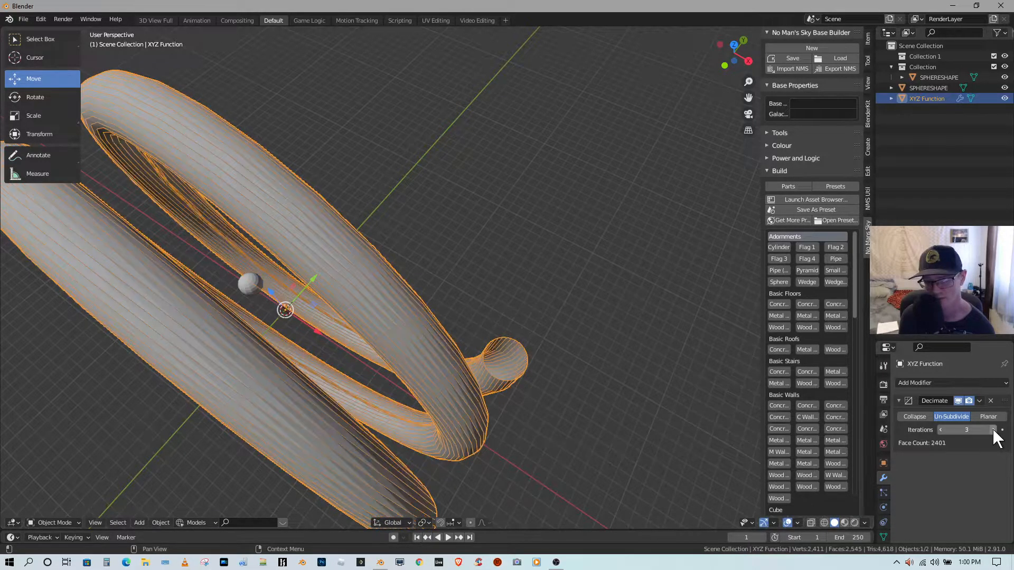
{"action": "left_click", "coordinate": [941, 430]}
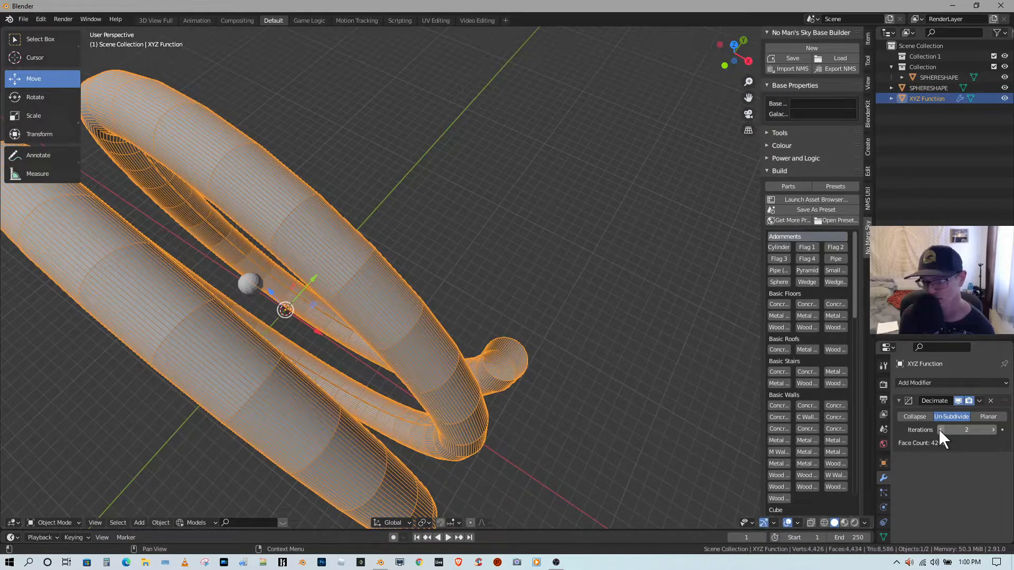
- Move the sphere about 236.2 units along the Y axis, clear of the helix
{"action": "left_click", "coordinate": [248, 287]}
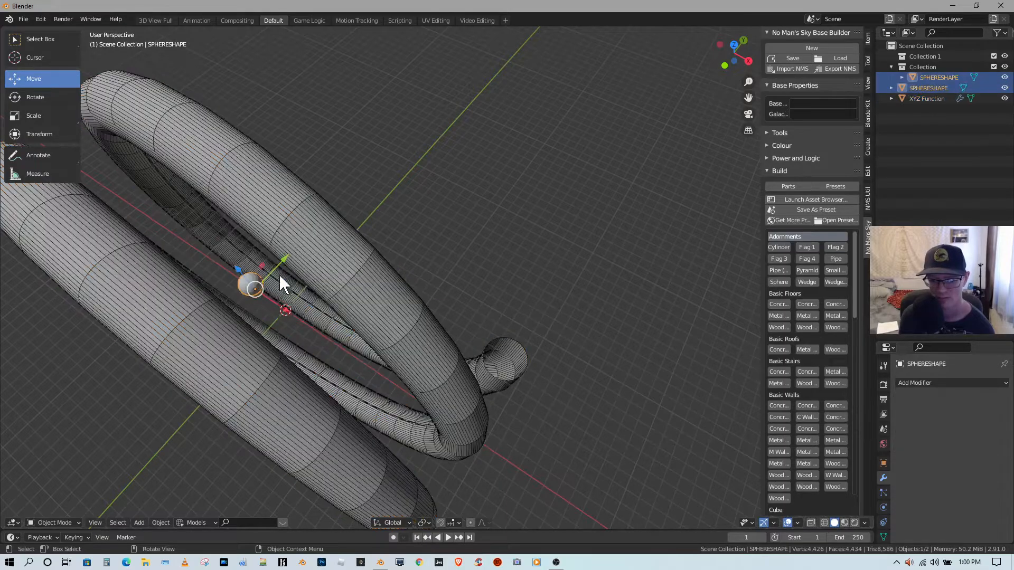
{"action": "left_click_drag", "start_coordinate": [279, 275], "coordinate": [505, 167]}
{"action": "scroll", "coordinate": [505, 167], "scroll_direction": "down", "scroll_amount": 10}
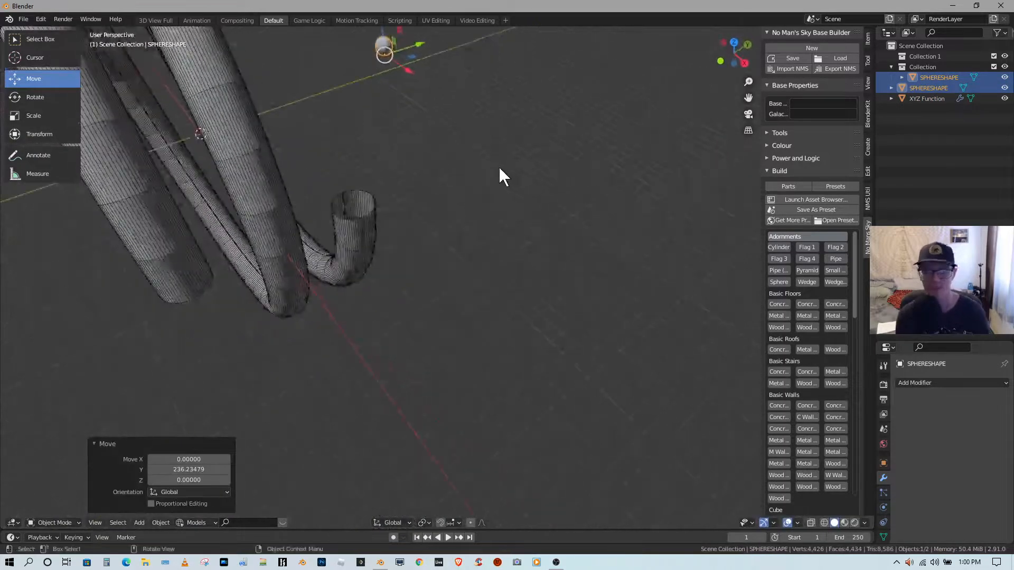
{"action": "middle_click_drag", "start_coordinate": [497, 166], "coordinate": [476, 160]}
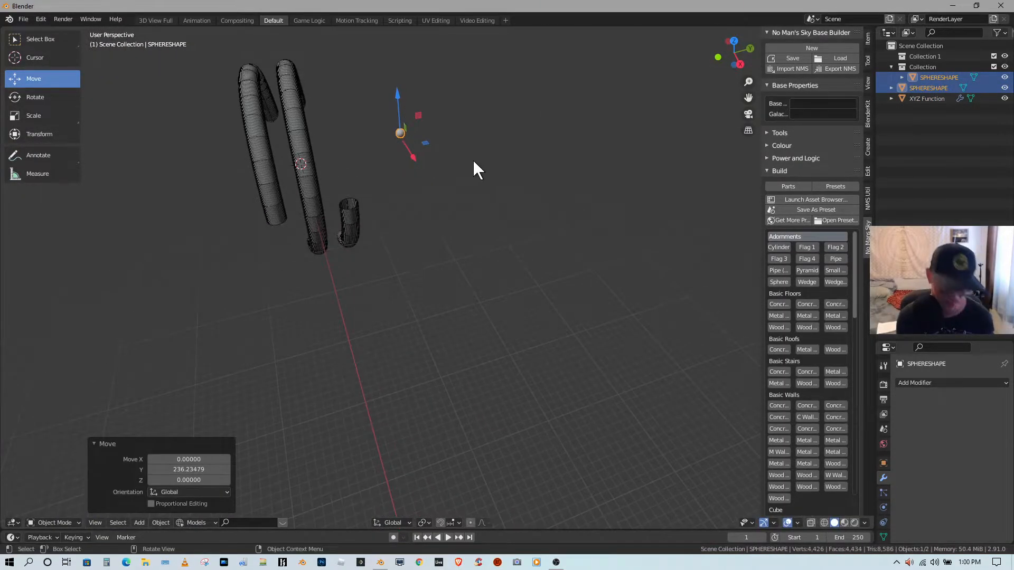
- Parent the sphere to the helix mesh with the Object parent type
{"action": "left_click", "coordinate": [299, 148], "text": "shift"}
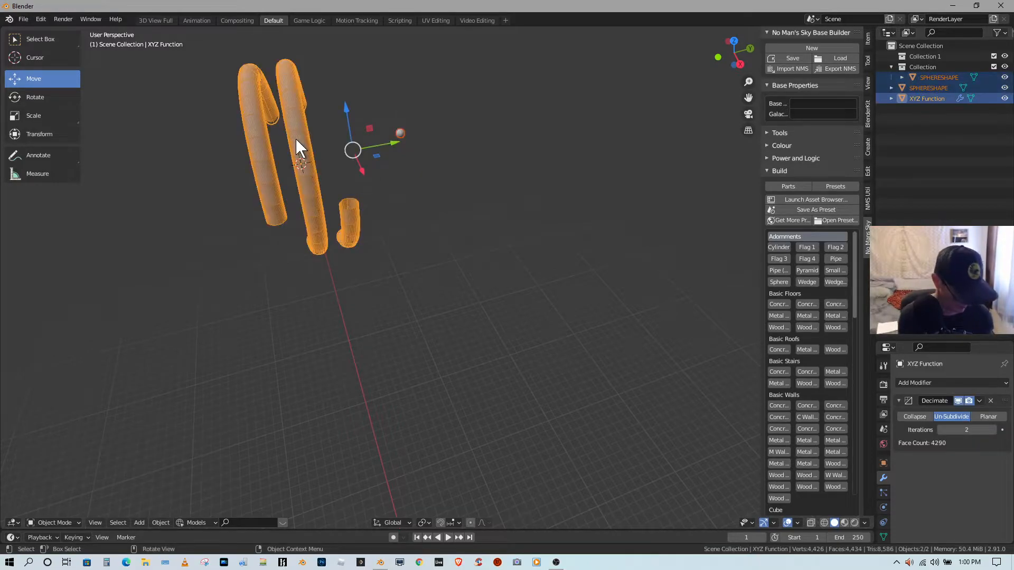
{"action": "key", "text": "ctrl+p"}
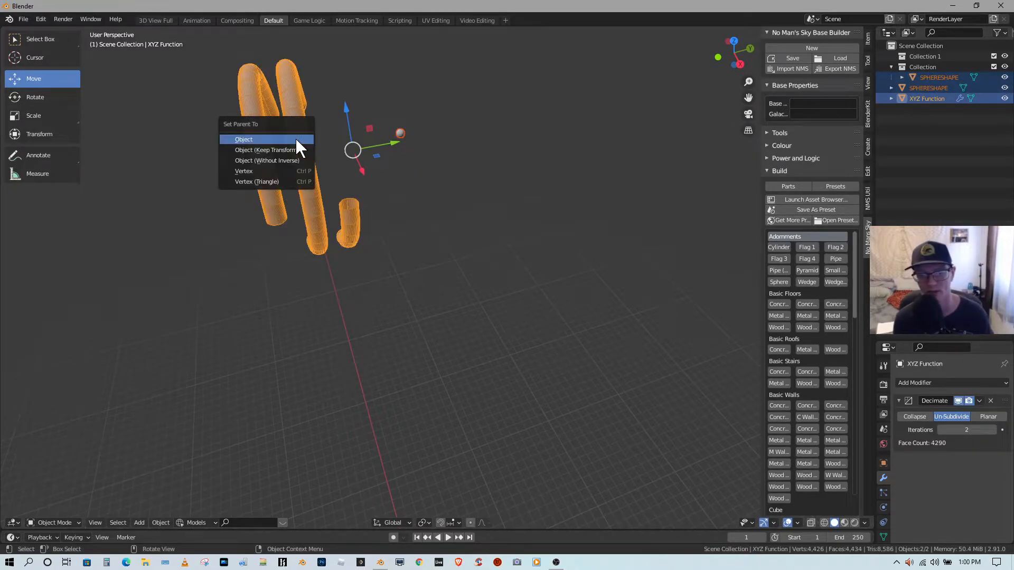
{"action": "left_click", "coordinate": [296, 140]}
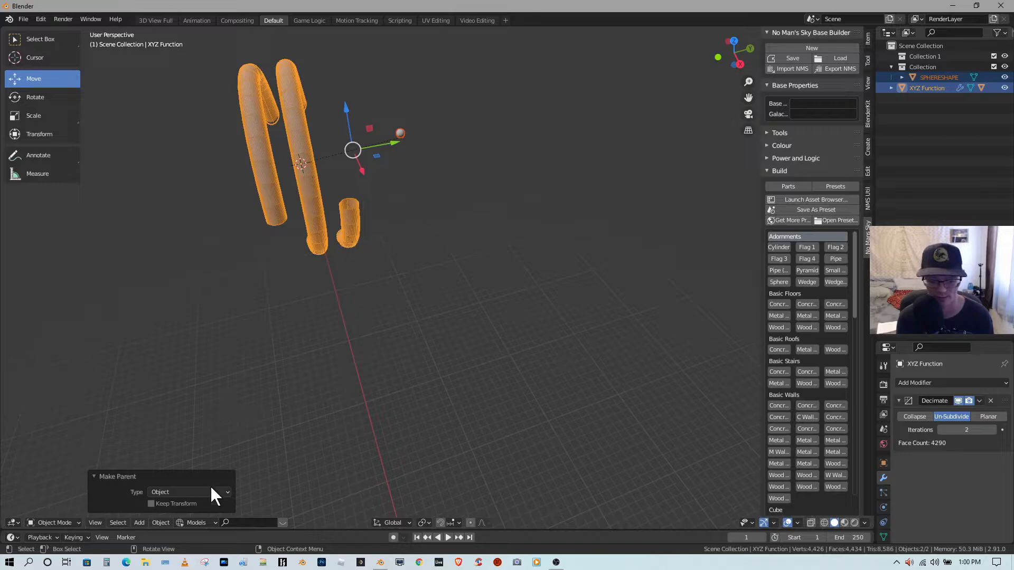
- Set the helix's Instancing to Vertices so that the sphere repeats along its mesh, and inspect the instanced spheres
{"action": "left_click", "coordinate": [884, 464]}
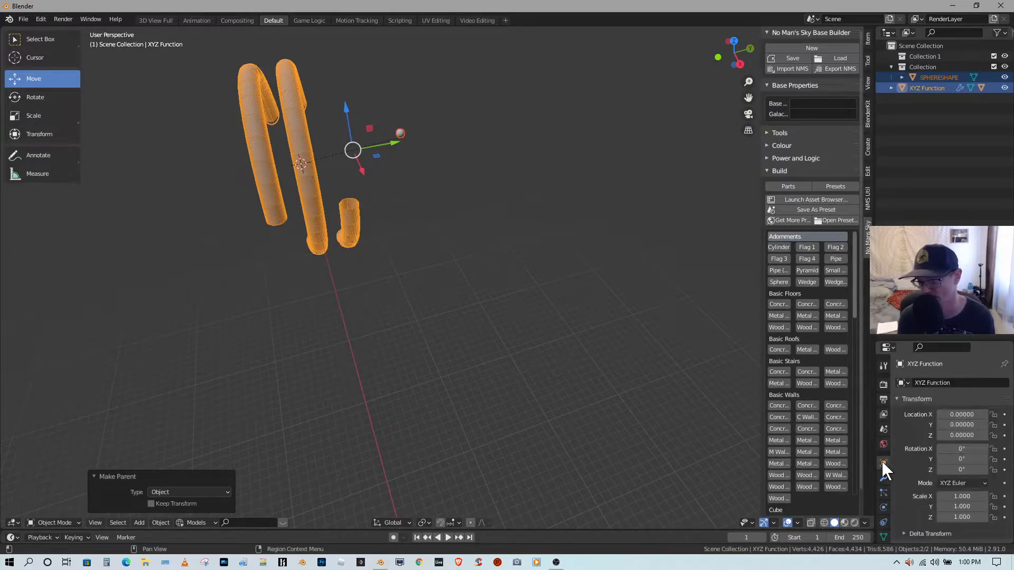
{"action": "scroll", "coordinate": [942, 452], "scroll_direction": "down", "scroll_amount": 8}
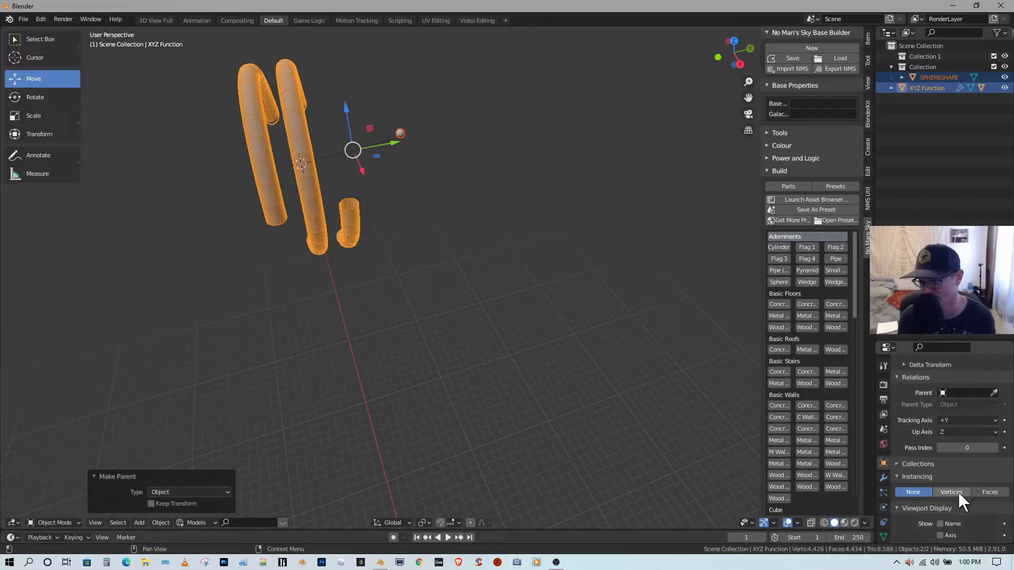
{"action": "left_click", "coordinate": [951, 492]}
{"action": "middle_click_drag", "start_coordinate": [521, 257], "coordinate": [484, 227]}
{"action": "scroll", "coordinate": [484, 227], "scroll_direction": "up", "scroll_amount": 6}
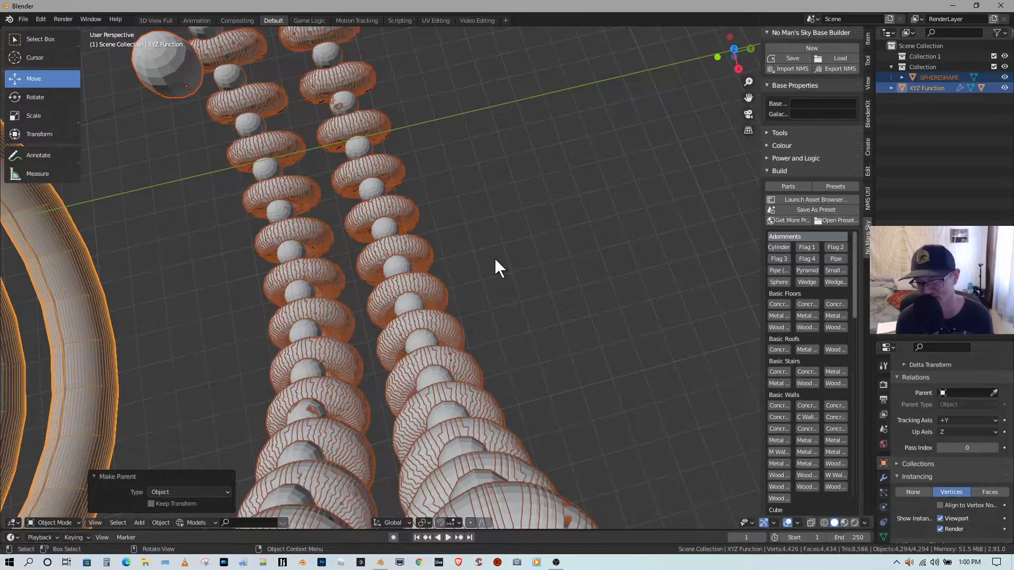
{"action": "scroll", "coordinate": [496, 258], "scroll_direction": "down", "scroll_amount": 5}
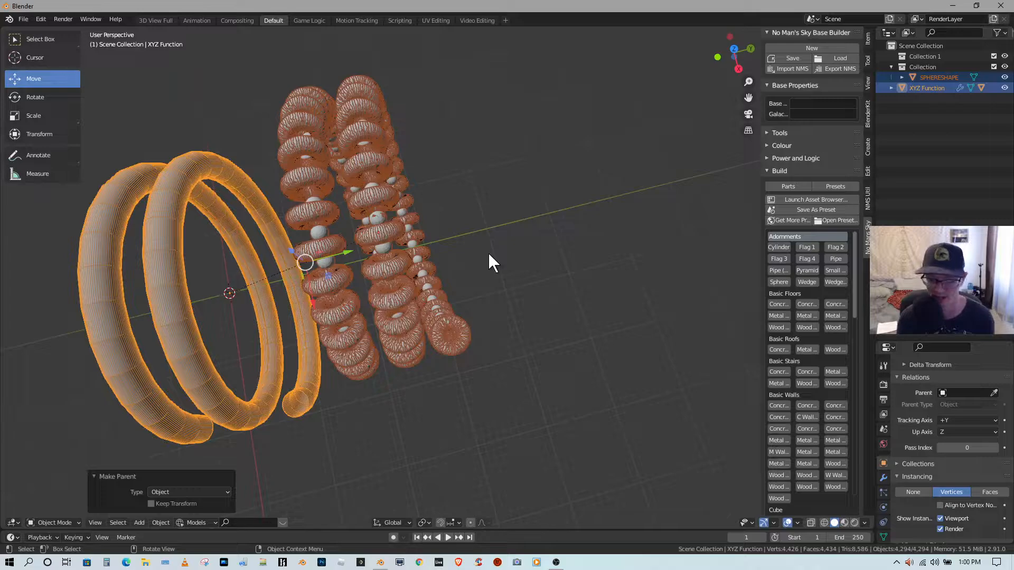
- Make the helix's sphere instances real so they become separate objects
{"action": "left_click", "coordinate": [159, 522]}
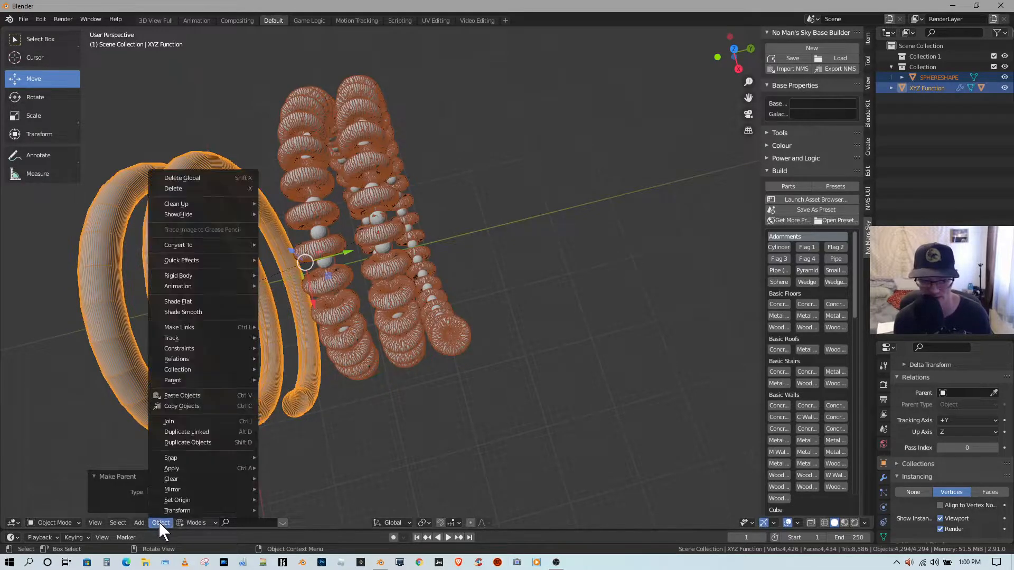
{"action": "mouse_move", "coordinate": [168, 510]}
{"action": "mouse_move", "coordinate": [170, 464]}
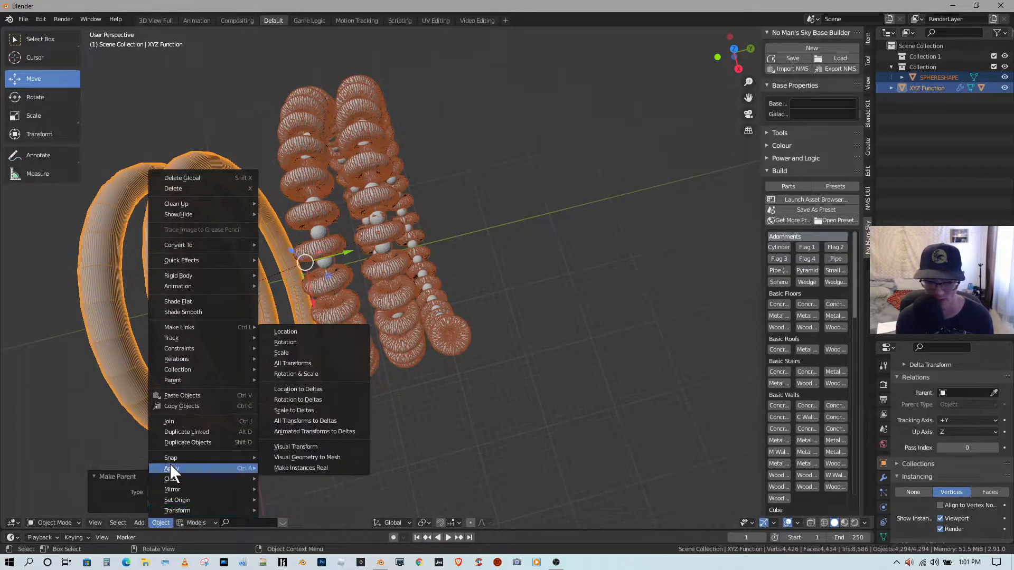
{"action": "left_click", "coordinate": [316, 467]}
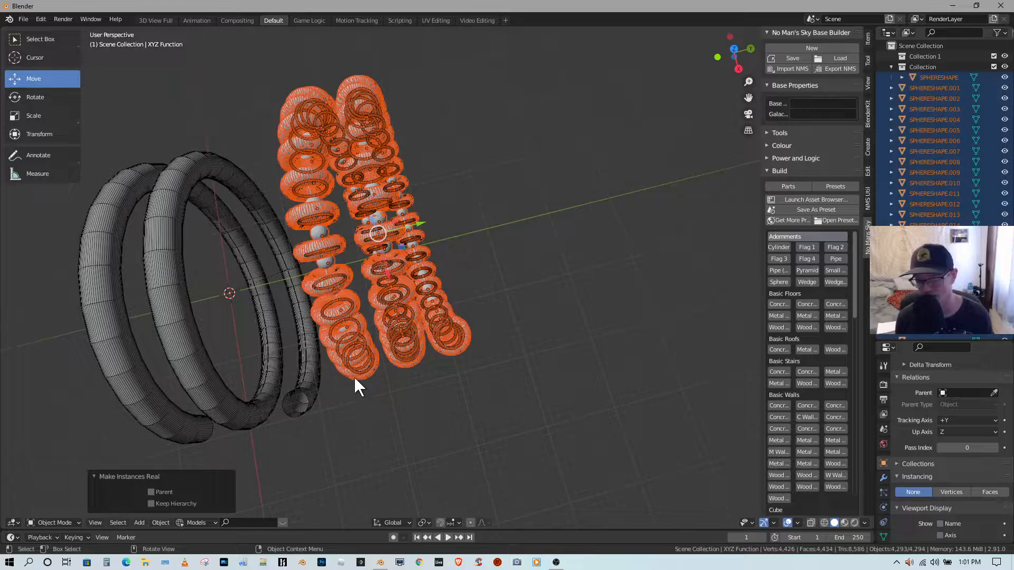
- Delete the helix mesh and the original sphere in the middle of the coil, keeping only the sphere copies
{"action": "left_click", "coordinate": [154, 268]}
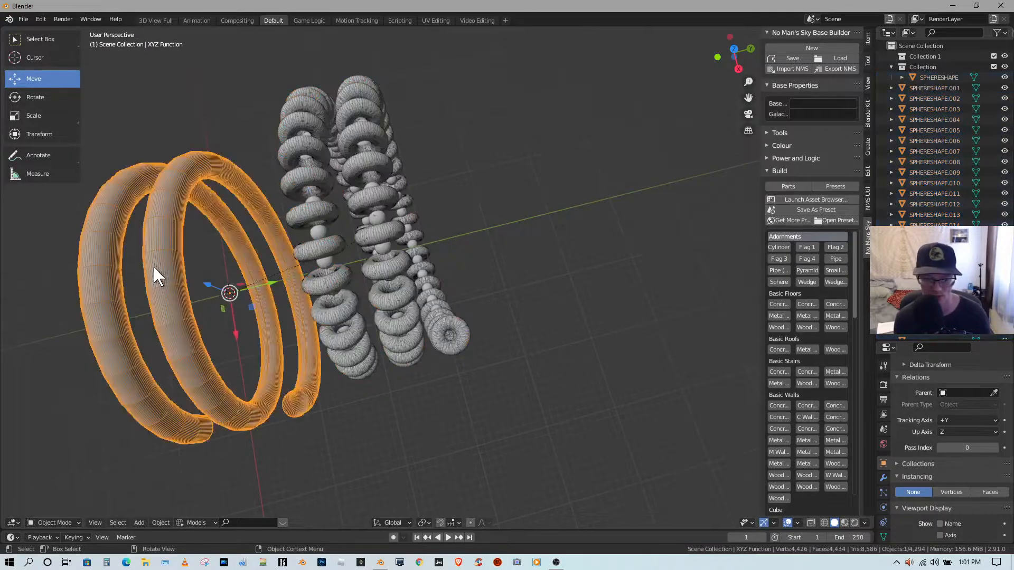
{"action": "key", "text": "Delete"}
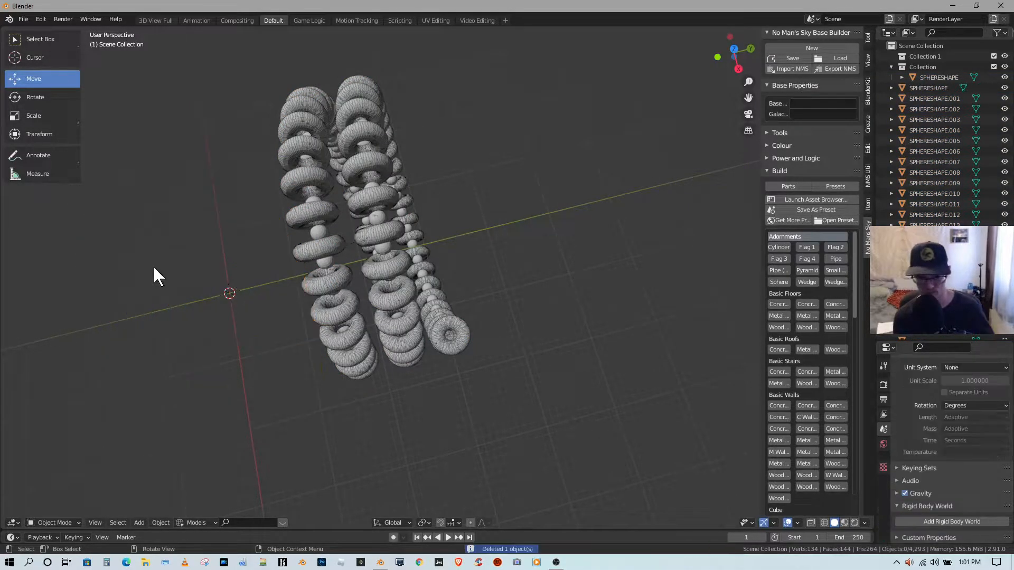
{"action": "scroll", "coordinate": [454, 261], "scroll_direction": "up", "scroll_amount": 5}
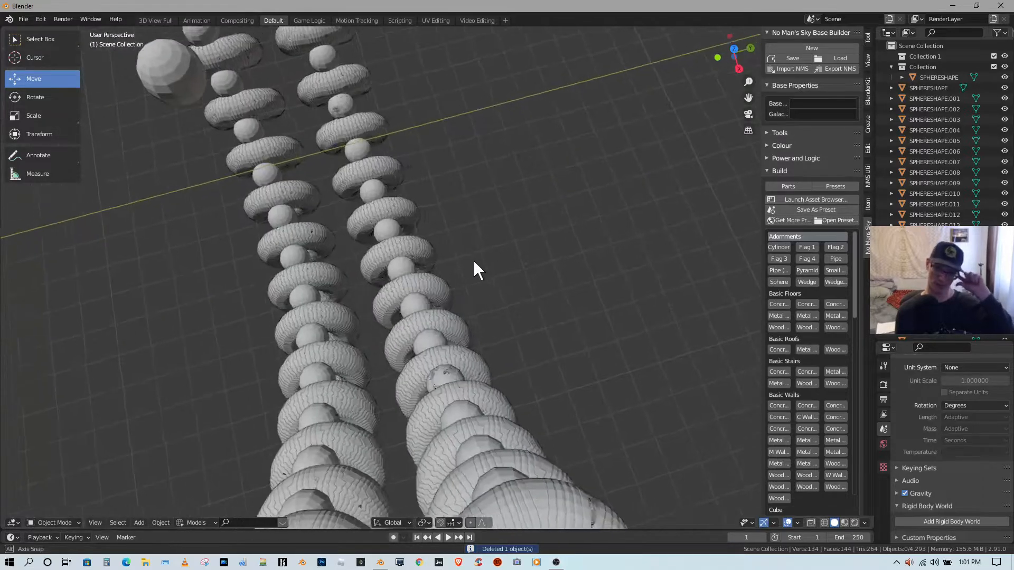
{"action": "middle_click_drag", "start_coordinate": [474, 259], "coordinate": [444, 84]}
{"action": "scroll", "coordinate": [552, 239], "scroll_direction": "down", "scroll_amount": 3}
{"action": "left_click", "coordinate": [454, 97]}
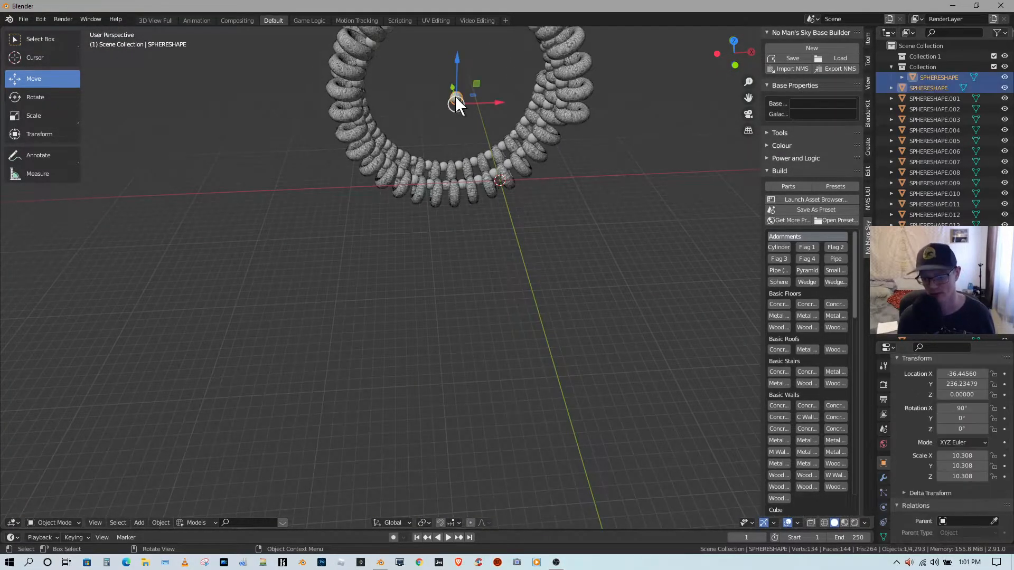
{"action": "key", "text": "Delete"}
- Select all the sphere copies of the coil with Circle Select
{"action": "mouse_move", "coordinate": [530, 110]}
{"action": "middle_mouse_down"}
{"action": "mouse_move", "coordinate": [563, 113]}
{"action": "mouse_move", "coordinate": [544, 110]}
{"action": "middle_mouse_up"}
{"action": "scroll", "coordinate": [544, 110], "scroll_direction": "up", "scroll_amount": 5}
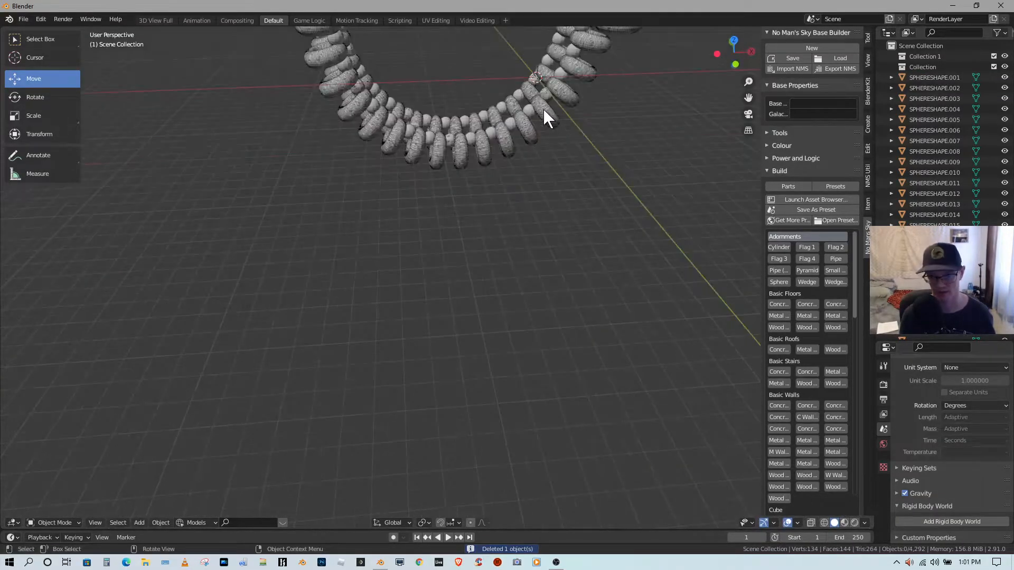
{"action": "key", "text": "c"}
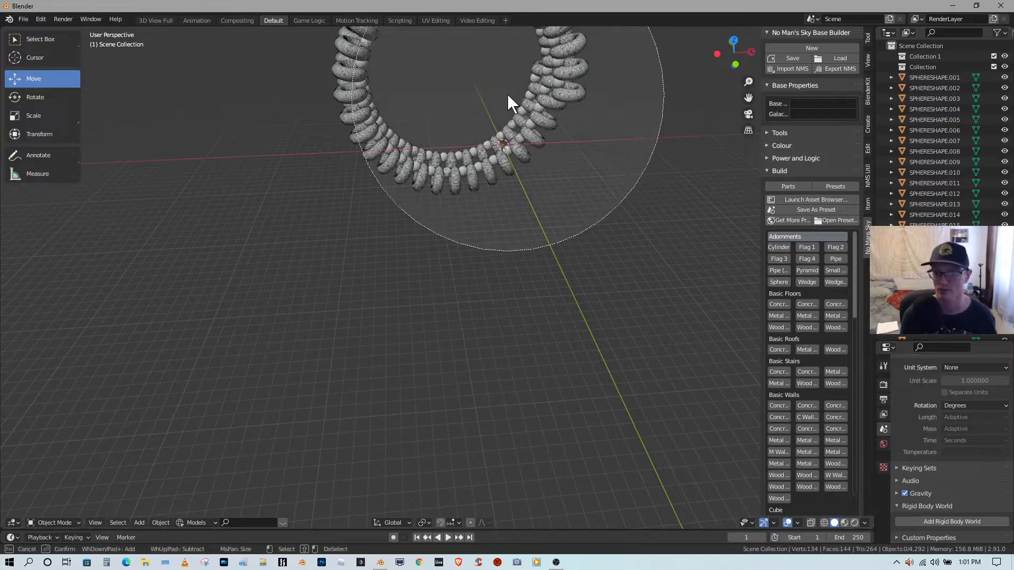
{"action": "left_click_drag", "start_coordinate": [508, 96], "coordinate": [461, 79]}
{"action": "key", "text": "Escape"}
{"action": "middle_click_drag", "start_coordinate": [464, 90], "coordinate": [432, 185]}
{"action": "key", "text": "c"}
{"action": "left_click_drag", "start_coordinate": [432, 184], "coordinate": [397, 230]}
{"action": "key", "text": "Escape"}
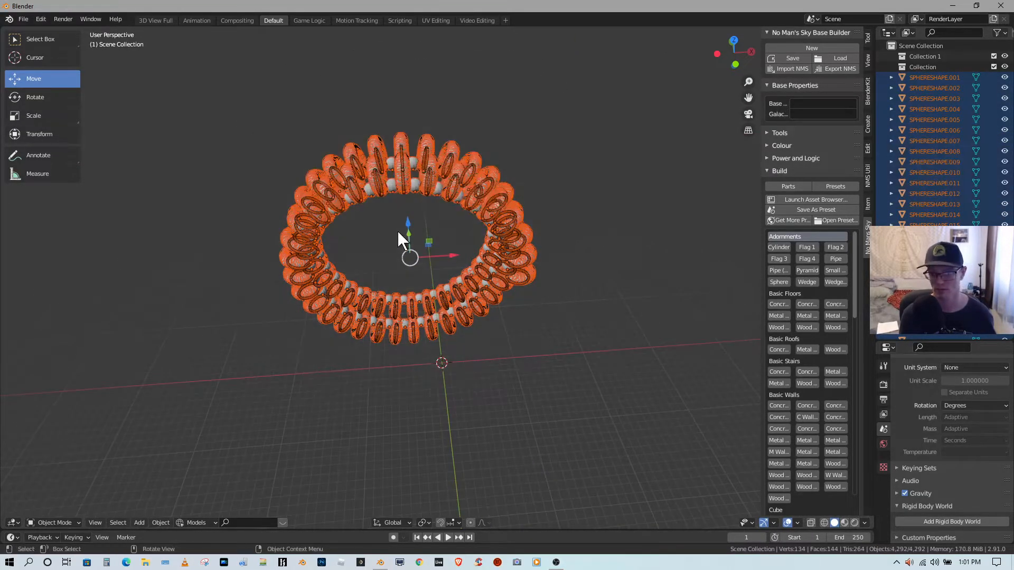
- Rotate the selected sphere coil about 86.5° around the X axis so that it stands on the vertical axis
{"action": "mouse_move", "coordinate": [397, 229]}
{"action": "middle_mouse_down"}
{"action": "mouse_move", "coordinate": [463, 261]}
{"action": "mouse_move", "coordinate": [441, 253]}
{"action": "middle_mouse_up"}
{"action": "left_click", "coordinate": [35, 97]}
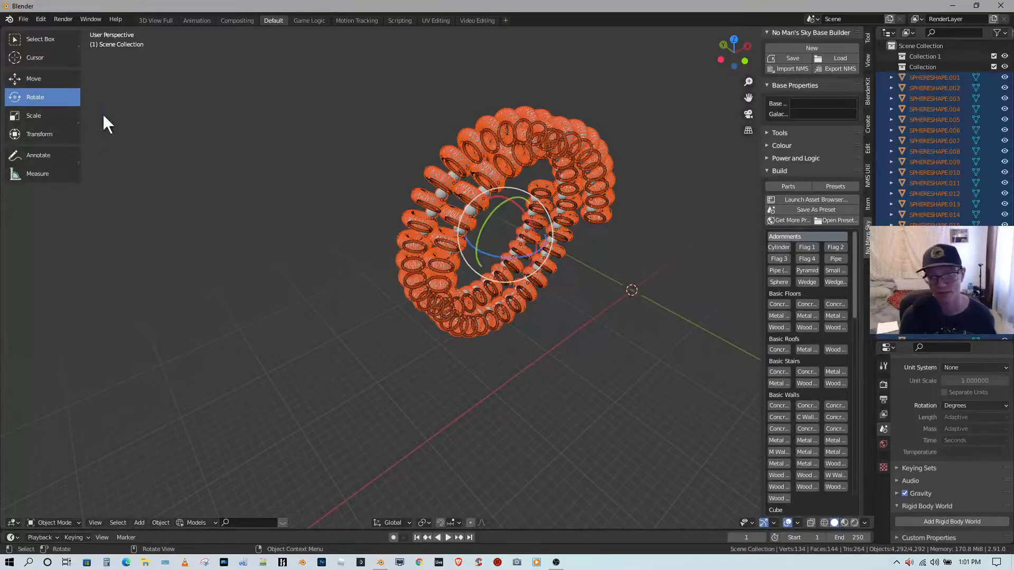
{"action": "left_click_drag", "start_coordinate": [518, 204], "coordinate": [554, 258]}
{"action": "middle_click_drag", "start_coordinate": [555, 258], "coordinate": [284, 160]}
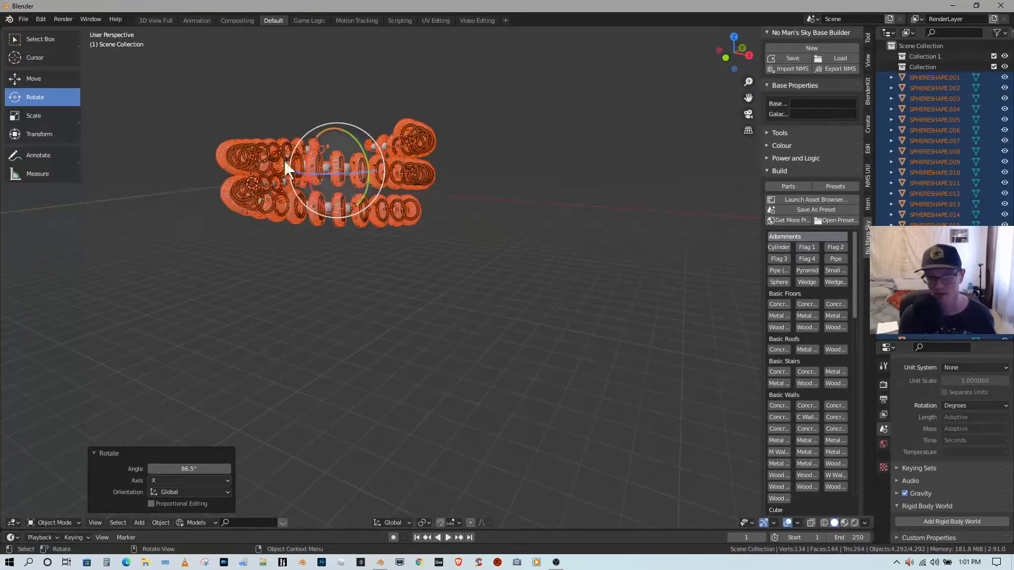
- Raise the sphere coil about 175.9 units along the Z axis above the grid
{"action": "left_click", "coordinate": [44, 78]}
{"action": "left_click_drag", "start_coordinate": [333, 132], "coordinate": [378, 494]}
{"action": "scroll", "coordinate": [376, 247], "scroll_direction": "up", "scroll_amount": 4}
{"action": "middle_click_drag", "start_coordinate": [308, 198], "coordinate": [350, 237]}
{"action": "scroll", "coordinate": [351, 236], "scroll_direction": "down", "scroll_amount": 4}
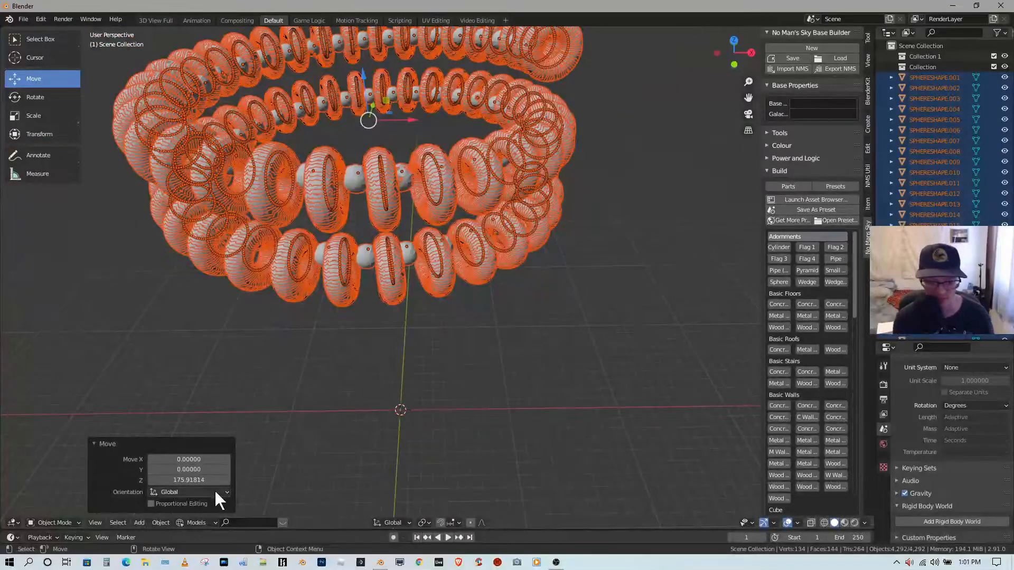
- Try the To Sphere transform with factor 1.000 on the selected spheres, inspect the shape and undo it
{"action": "left_click", "coordinate": [161, 523]}
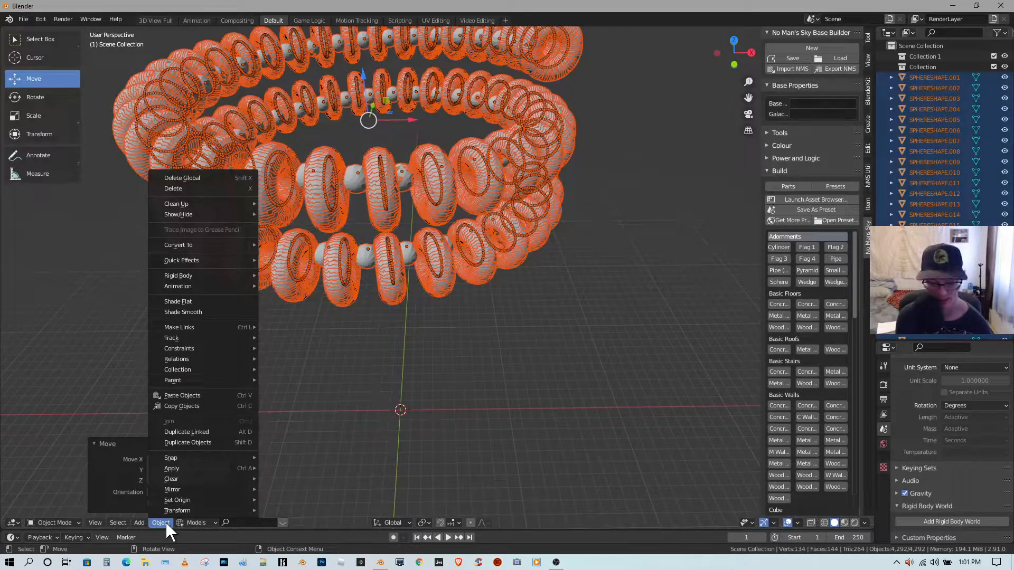
{"action": "mouse_move", "coordinate": [187, 489]}
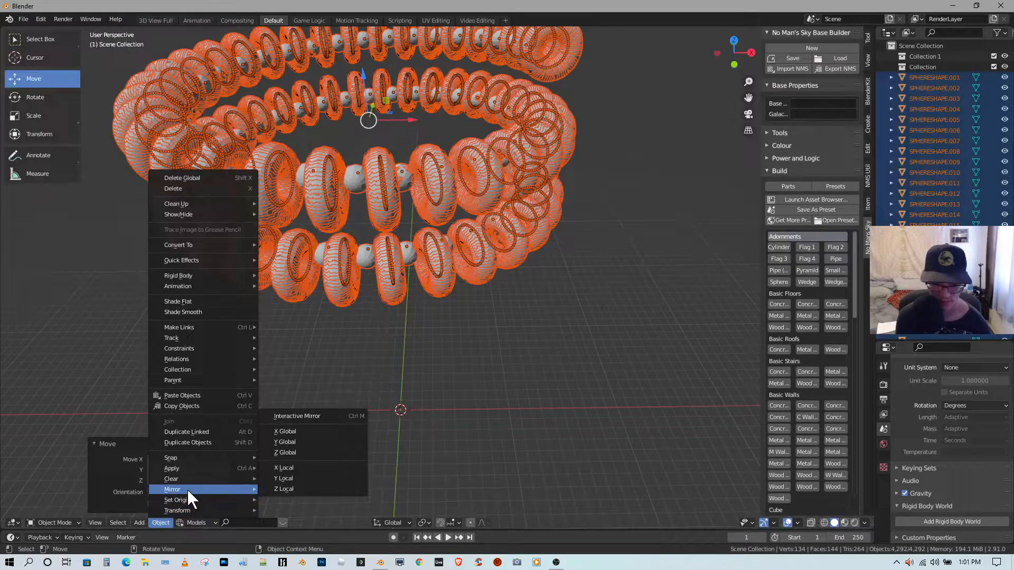
{"action": "mouse_move", "coordinate": [195, 464]}
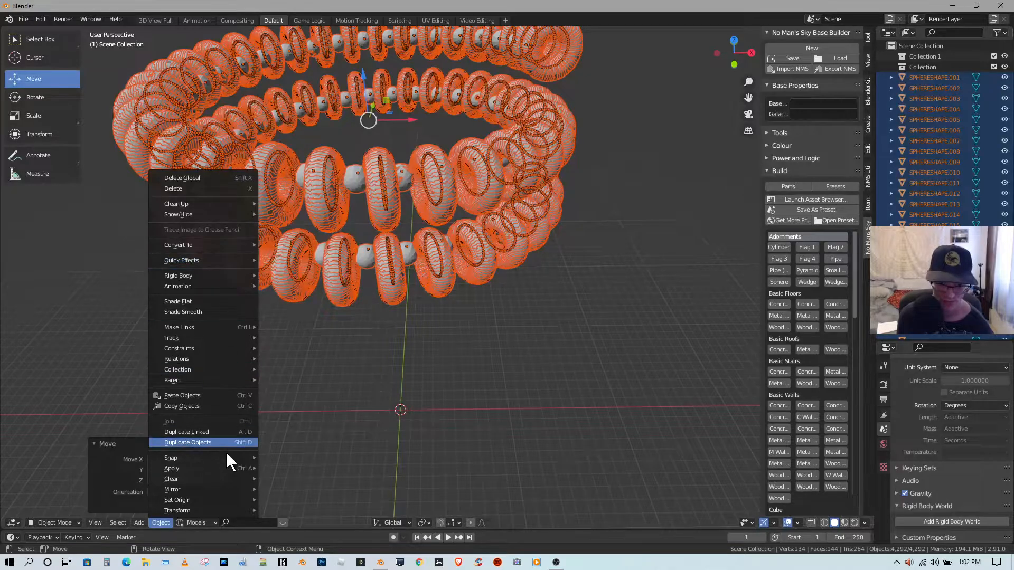
{"action": "mouse_move", "coordinate": [228, 469]}
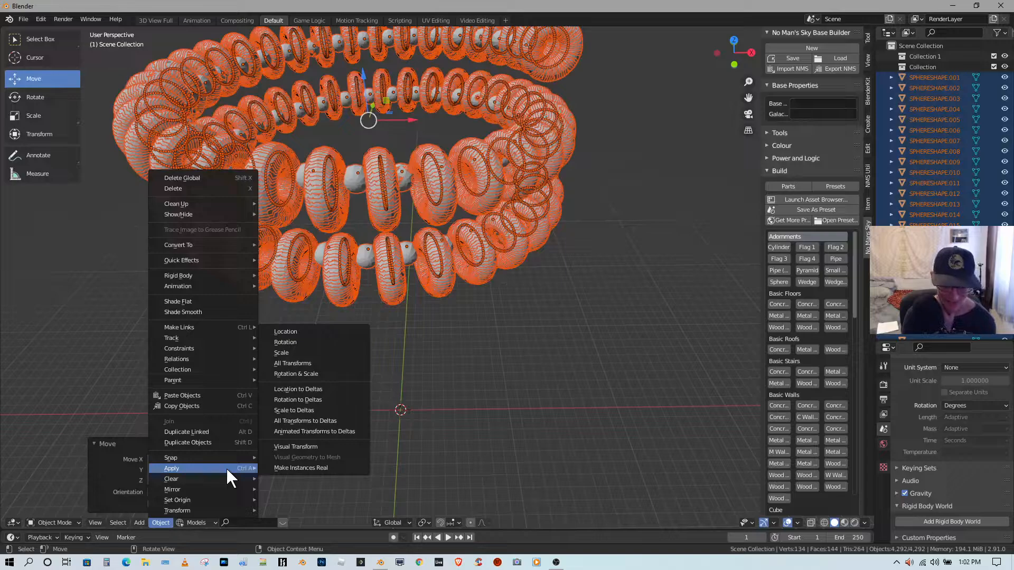
{"action": "mouse_move", "coordinate": [227, 509]}
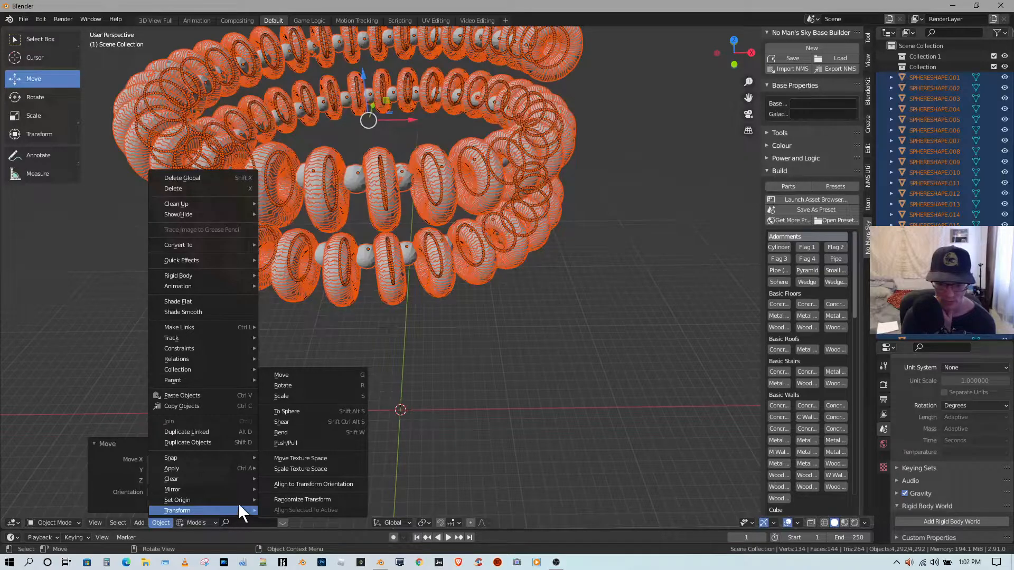
{"action": "left_click", "coordinate": [308, 411]}
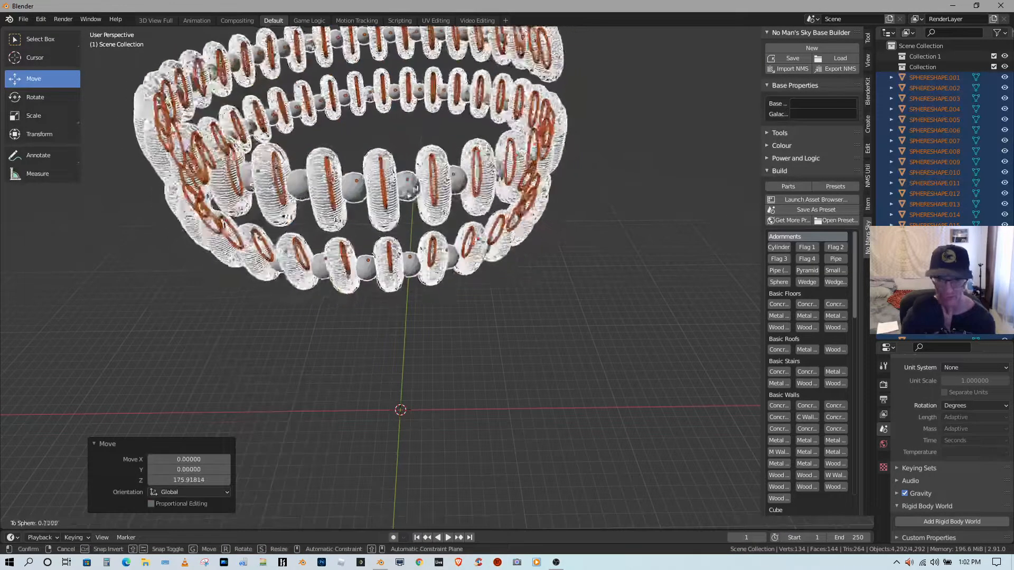
{"action": "left_click", "coordinate": [296, 350]}
{"action": "mouse_move", "coordinate": [297, 351]}
{"action": "middle_mouse_down"}
{"action": "mouse_move", "coordinate": [327, 346]}
{"action": "mouse_move", "coordinate": [308, 370]}
{"action": "mouse_move", "coordinate": [271, 377]}
{"action": "mouse_move", "coordinate": [228, 358]}
{"action": "mouse_move", "coordinate": [288, 339]}
{"action": "middle_mouse_up"}
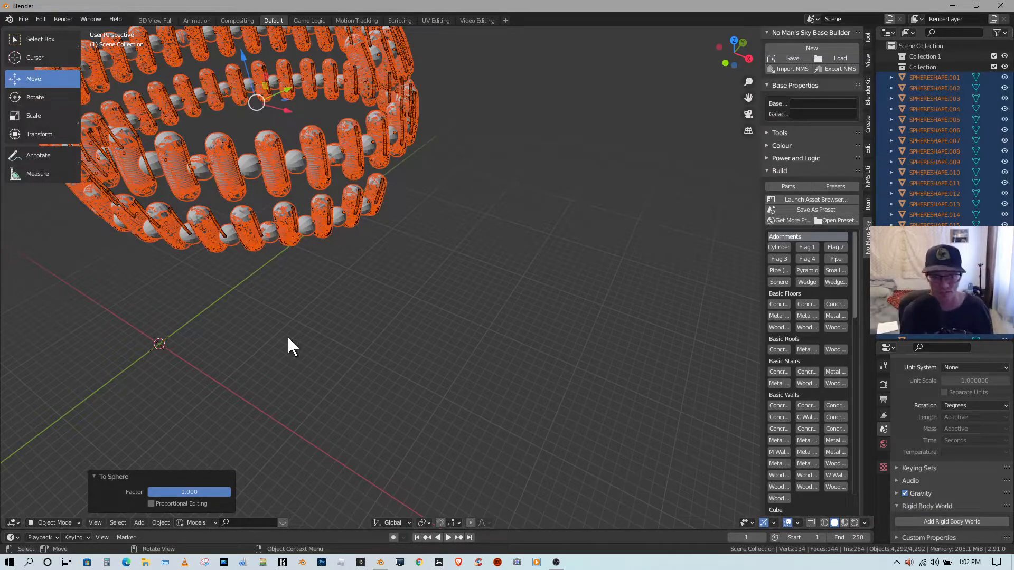
{"action": "scroll", "coordinate": [285, 285], "scroll_direction": "down", "scroll_amount": 5}
{"action": "middle_click_drag", "start_coordinate": [290, 290], "coordinate": [332, 330]}
{"action": "scroll", "coordinate": [331, 280], "scroll_direction": "up", "scroll_amount": 5}
{"action": "key", "text": "ctrl+z"}
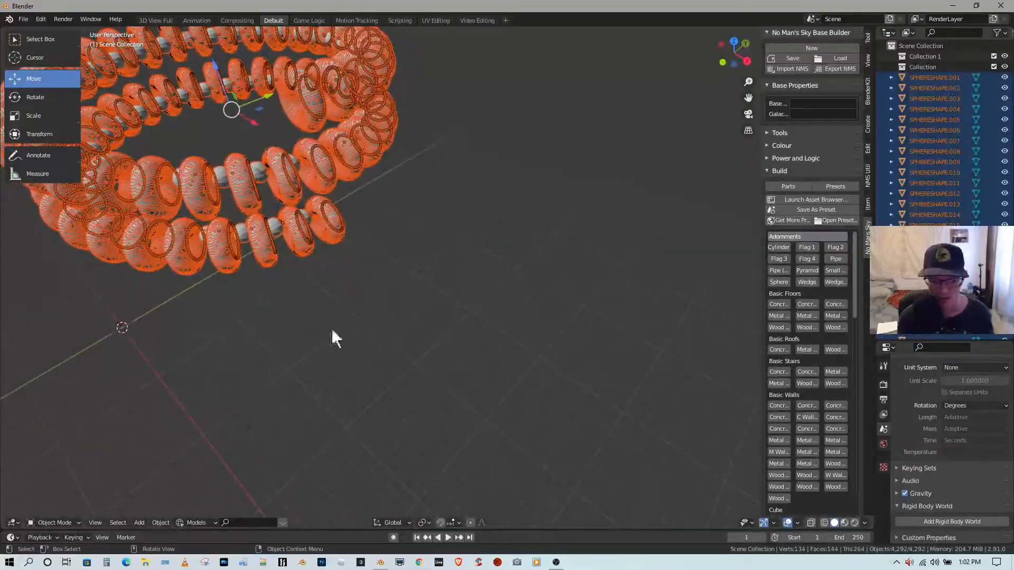
- Push/Pull the selected spheres of the coil by a distance of about 33.59 and inspect the ring from several angles
{"action": "left_click", "coordinate": [161, 520]}
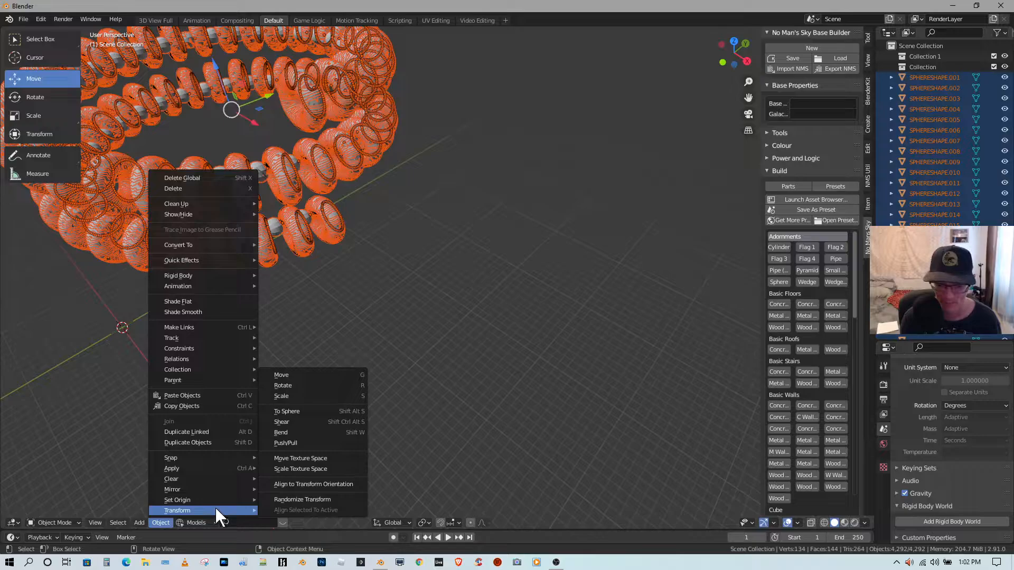
{"action": "left_click", "coordinate": [308, 443]}
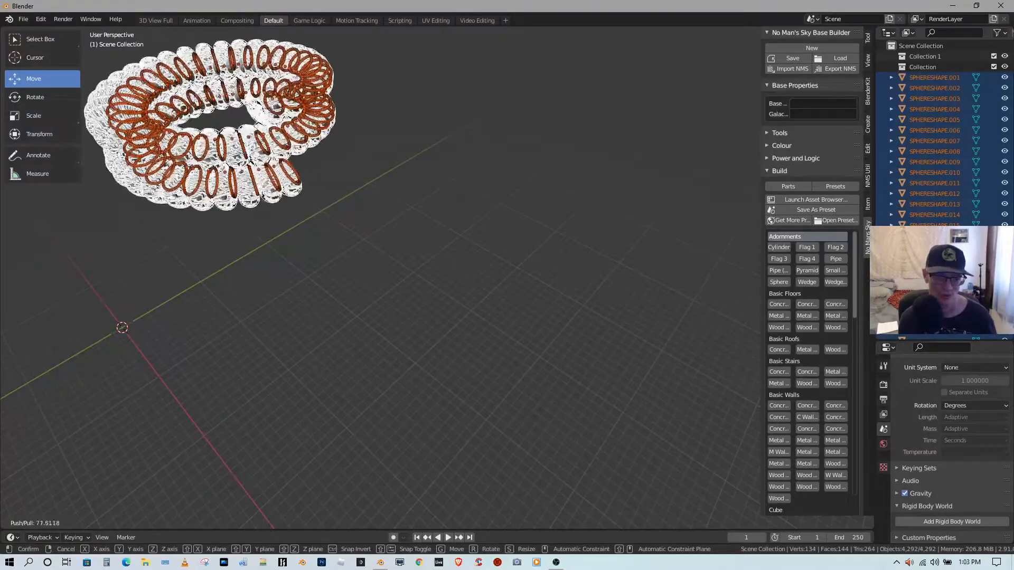
{"action": "left_click", "coordinate": [622, 469]}
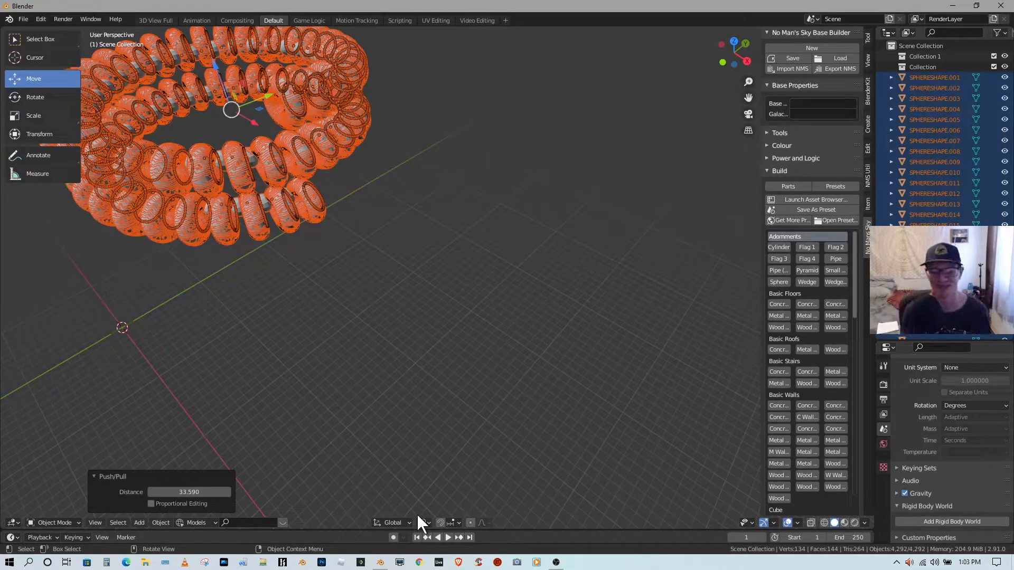
{"action": "middle_click_drag", "start_coordinate": [468, 345], "coordinate": [467, 321]}
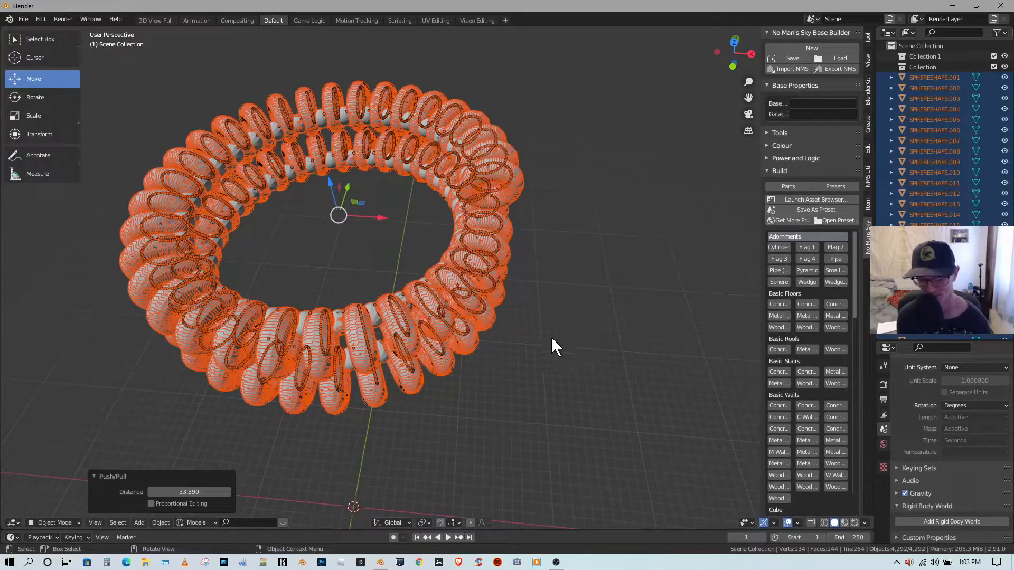
{"action": "scroll", "coordinate": [433, 312], "scroll_direction": "up", "scroll_amount": 3}
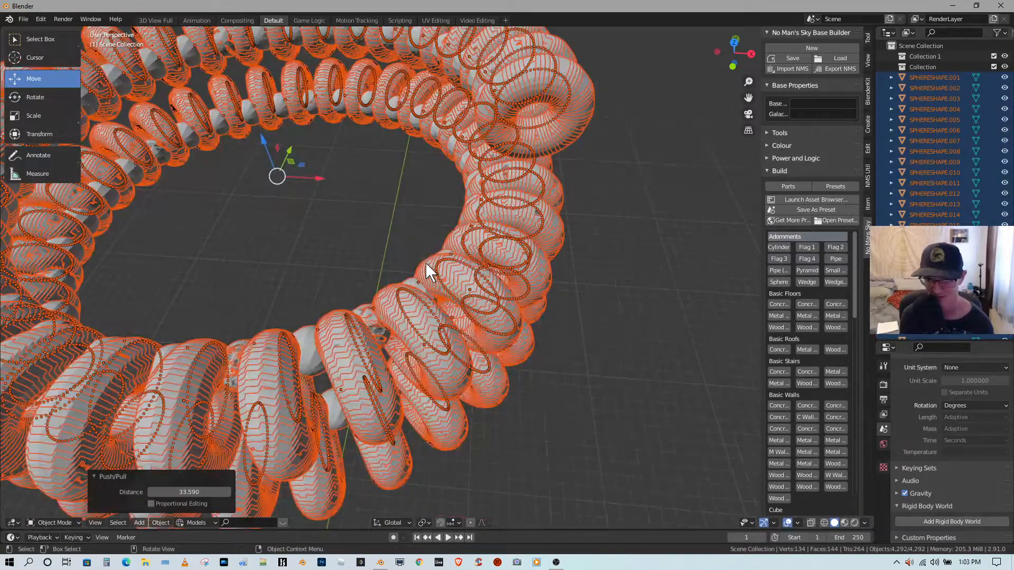
{"action": "scroll", "coordinate": [436, 264], "scroll_direction": "down", "scroll_amount": 4}
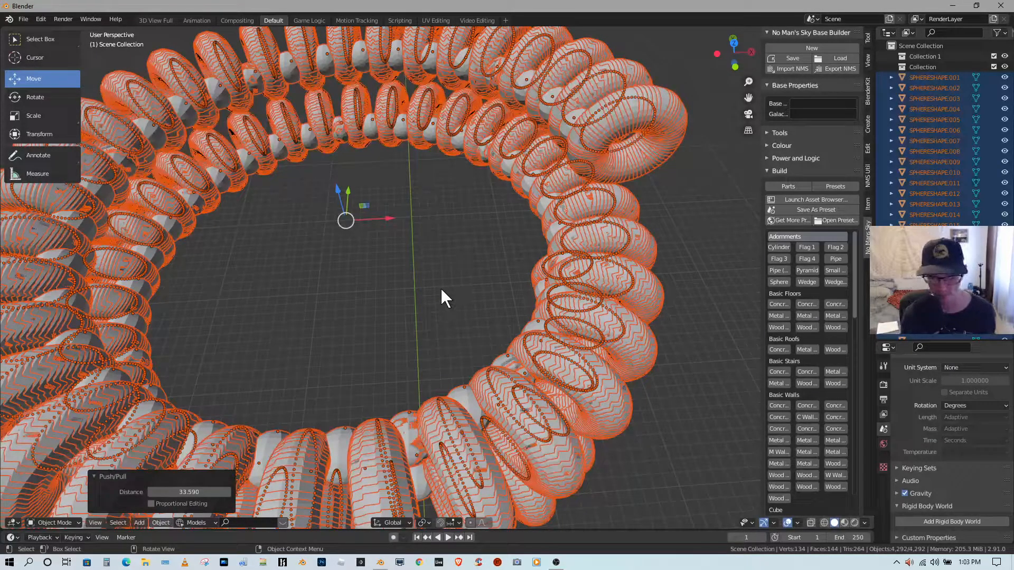
{"action": "middle_click_drag", "start_coordinate": [447, 282], "coordinate": [453, 292]}
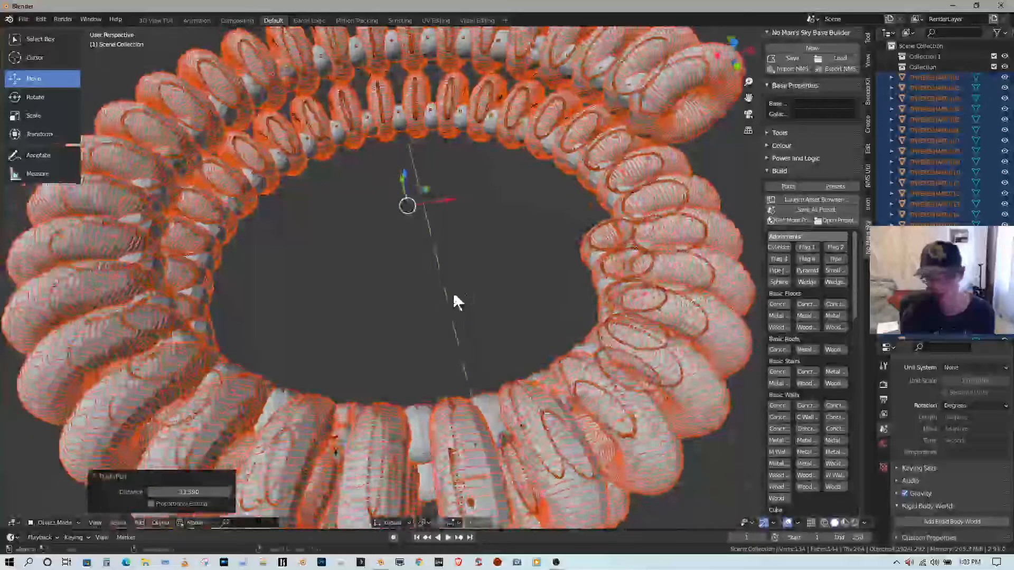
- Try the Shear transform on the selected sphere coil
{"action": "left_click", "coordinate": [161, 523]}
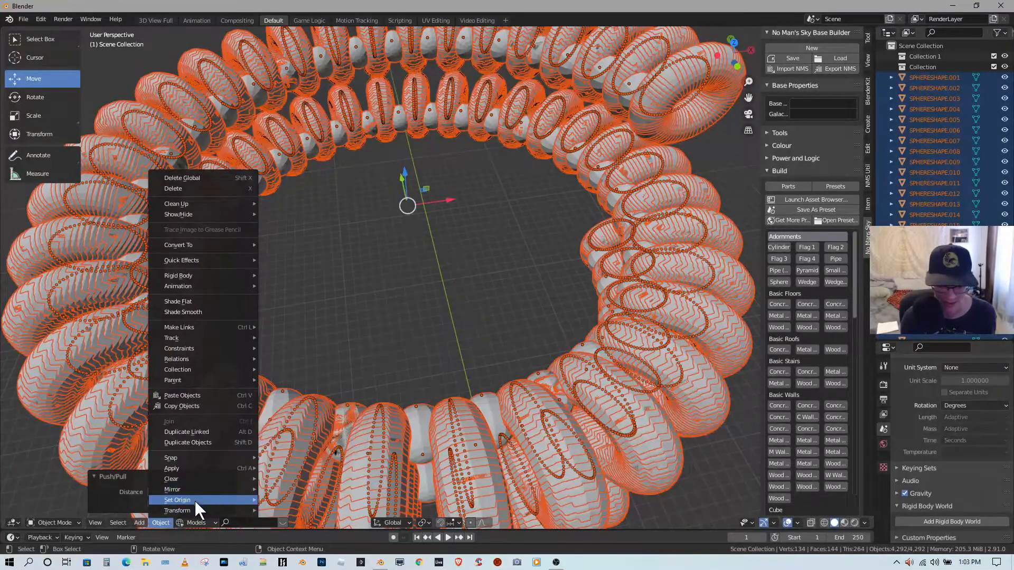
{"action": "mouse_move", "coordinate": [193, 509]}
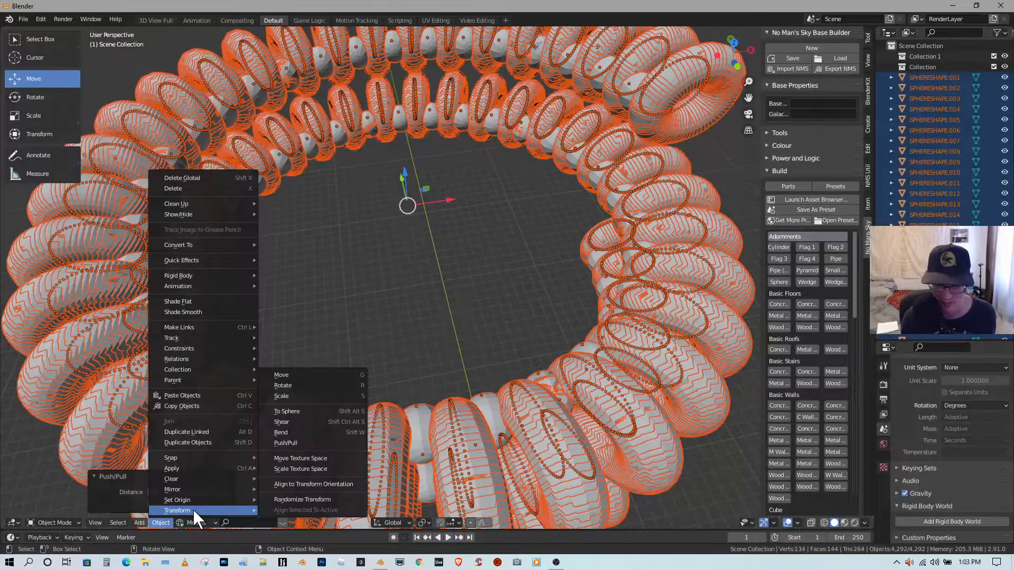
{"action": "left_click", "coordinate": [303, 423]}
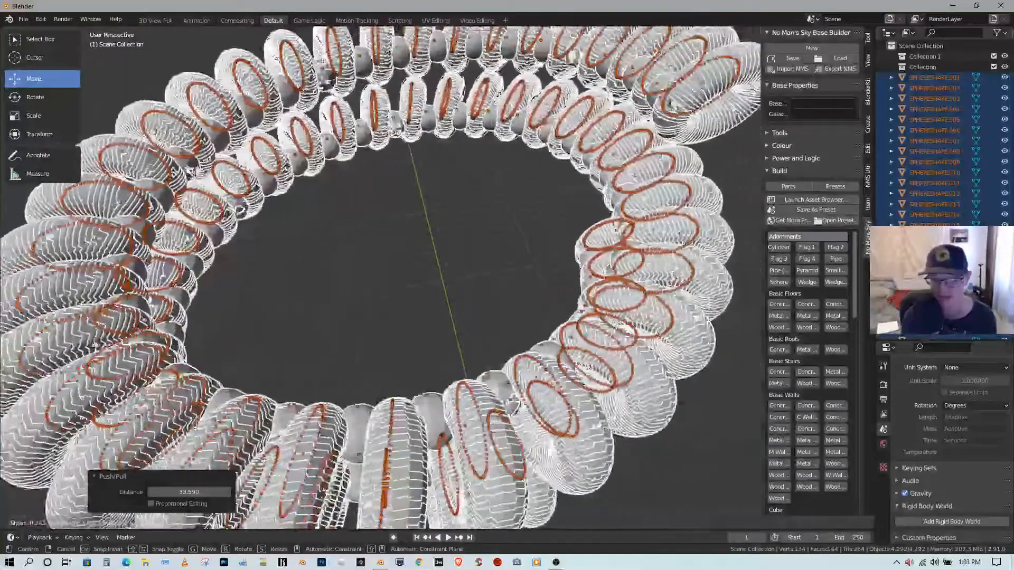
{"action": "right_click", "coordinate": [224, 395]}
{"action": "middle_click_drag", "start_coordinate": [410, 420], "coordinate": [387, 229]}
{"action": "middle_click_drag", "start_coordinate": [374, 365], "coordinate": [230, 451]}
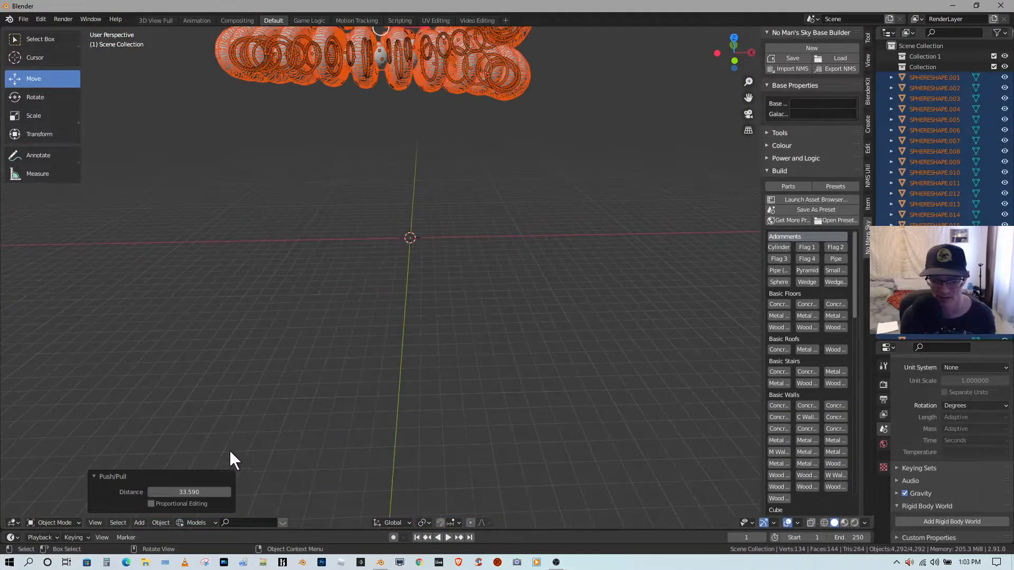
{"action": "middle_click_drag", "start_coordinate": [382, 325], "coordinate": [361, 355]}
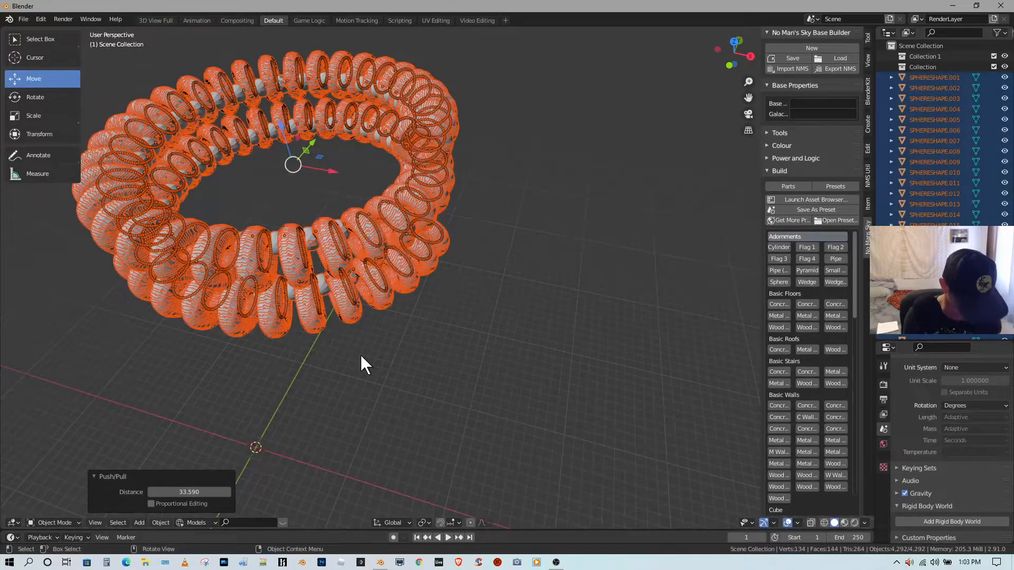
- Try the Bend transform on the sphere coil with the 3D cursor at the world origin
{"action": "left_click", "coordinate": [162, 523]}
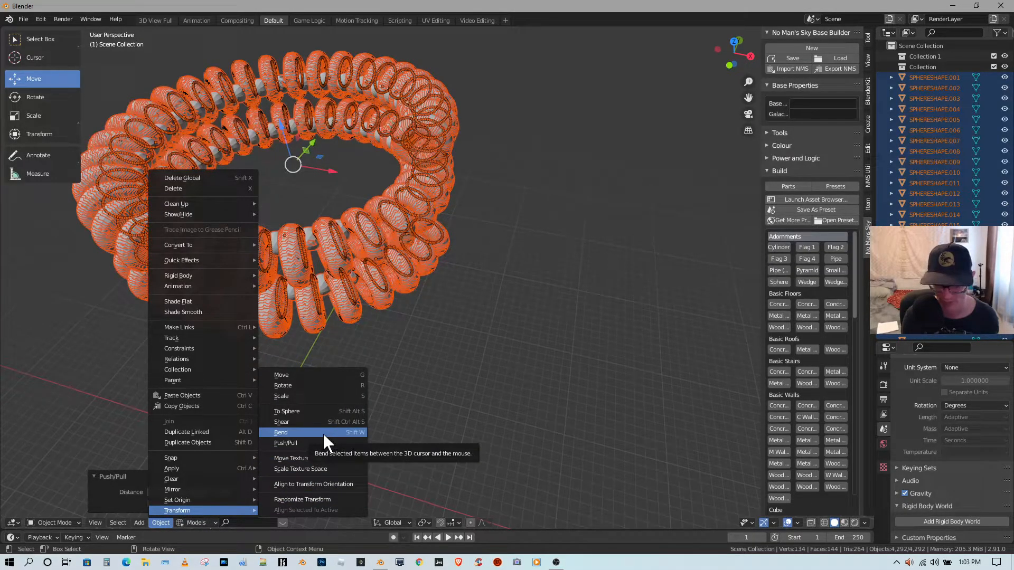
{"action": "scroll", "coordinate": [327, 385], "scroll_direction": "down", "scroll_amount": 3}
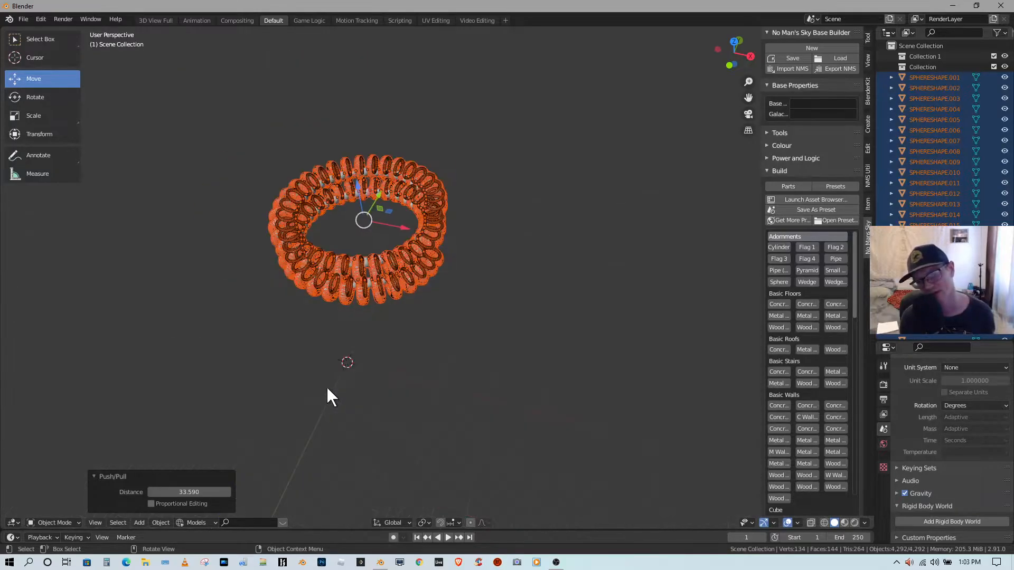
{"action": "middle_click_drag", "start_coordinate": [326, 385], "coordinate": [307, 373]}
{"action": "scroll", "coordinate": [311, 374], "scroll_direction": "up", "scroll_amount": 3}
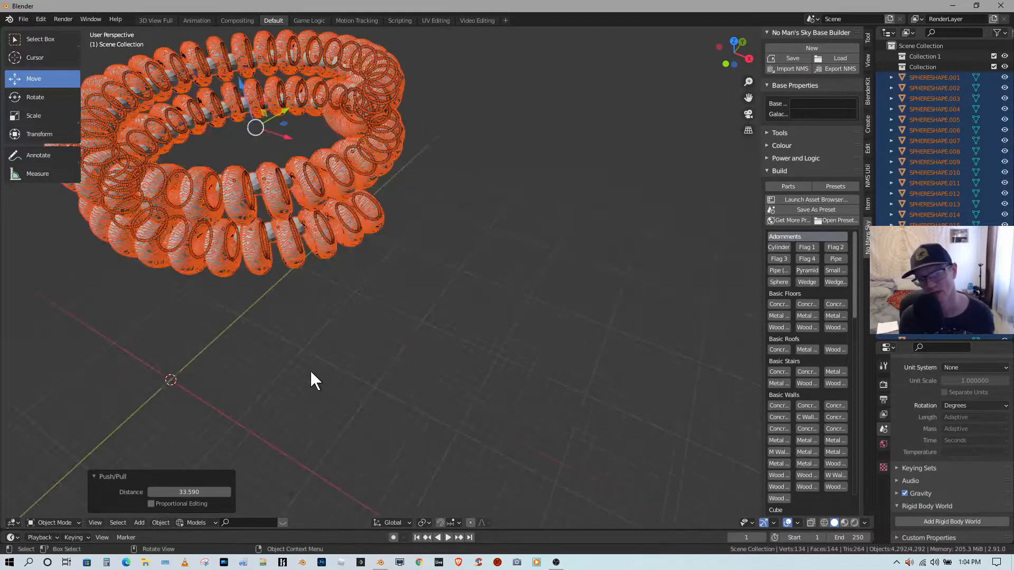
{"action": "middle_click_drag", "start_coordinate": [123, 288], "coordinate": [161, 282]}
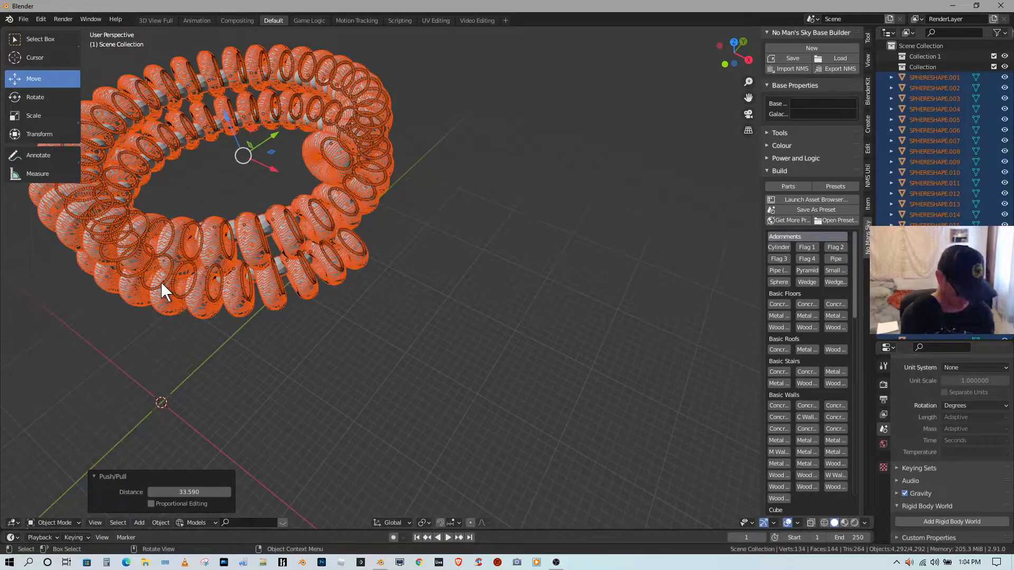
{"action": "key", "text": "shift+w"}
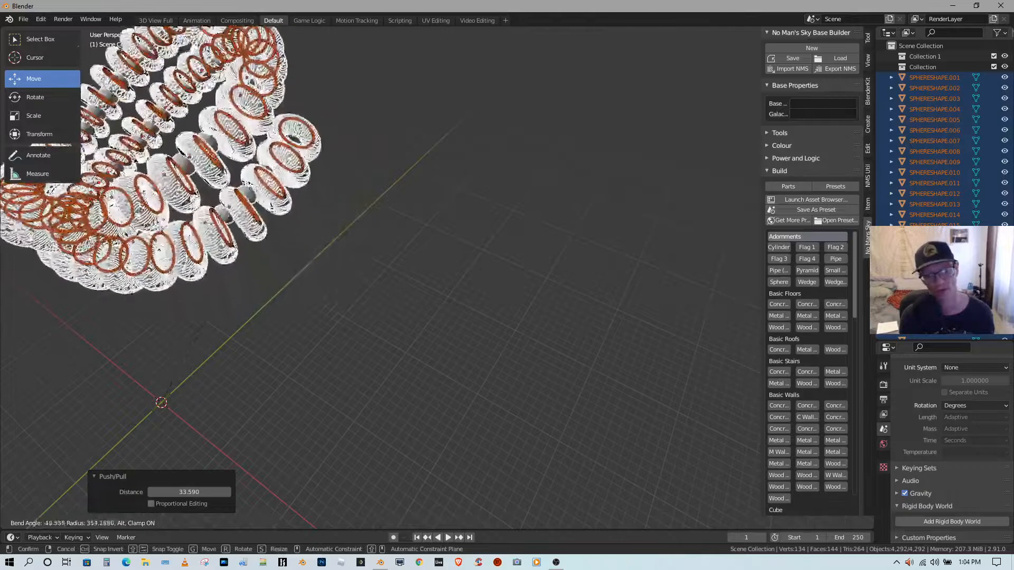
{"action": "right_click", "coordinate": [283, 259]}
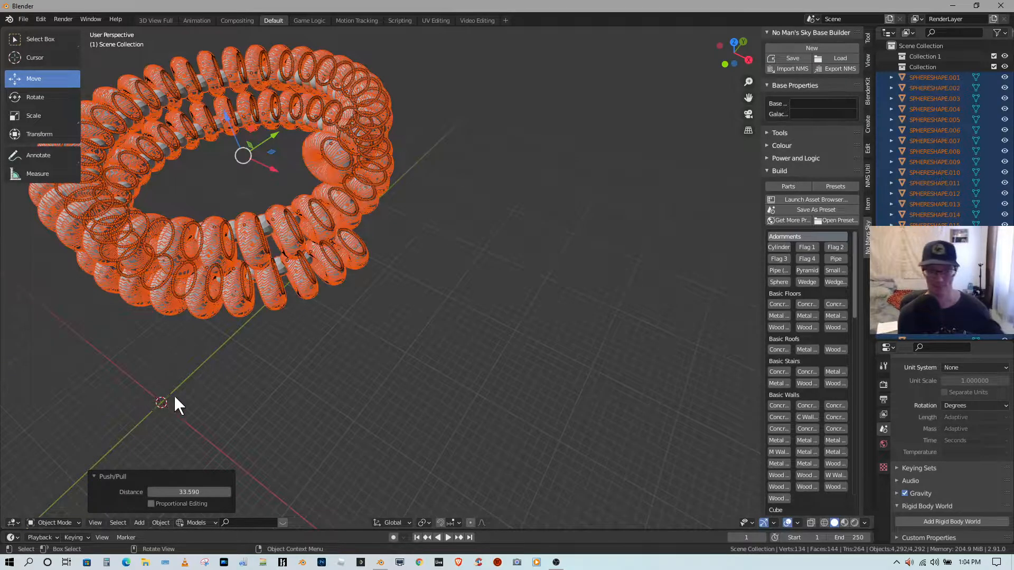
{"action": "scroll", "coordinate": [241, 344], "scroll_direction": "down", "scroll_amount": 4}
{"action": "middle_click_drag", "start_coordinate": [242, 347], "coordinate": [356, 337]}
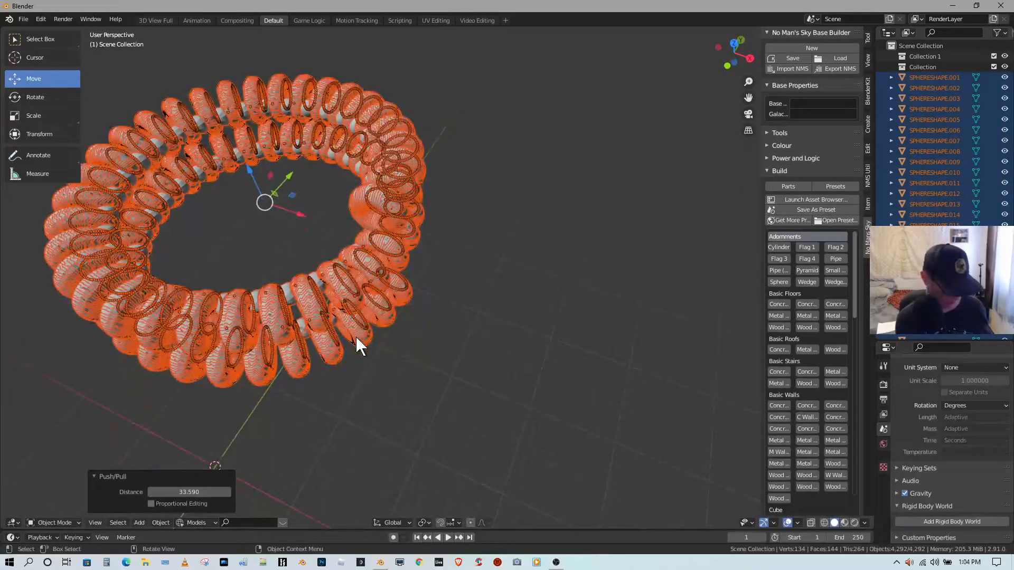
- Place the 3D cursor on the near edge of the sphere coil and try bending the selected spheres from there
{"action": "left_click", "coordinate": [40, 60]}
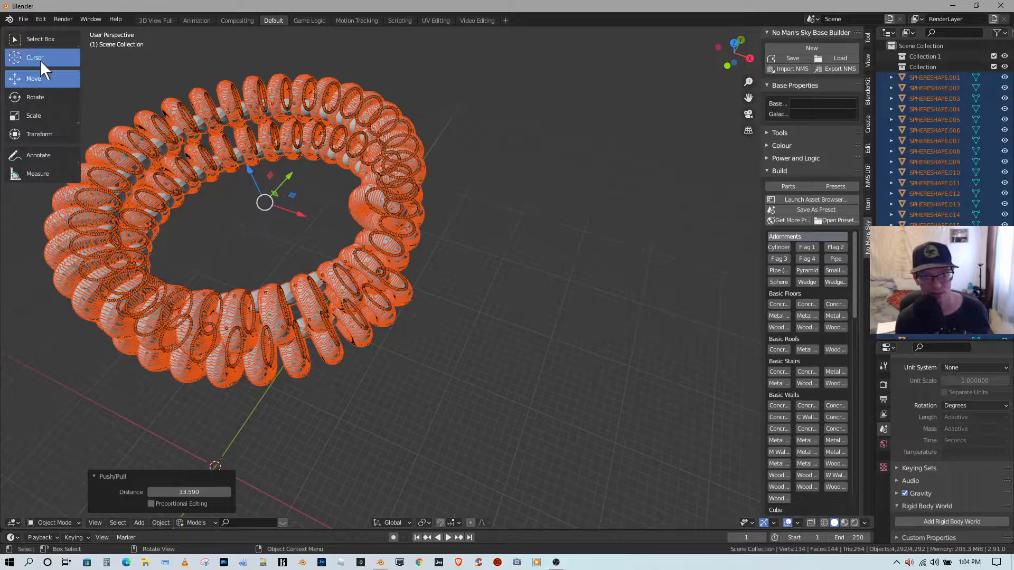
{"action": "left_click", "coordinate": [144, 295]}
{"action": "middle_click_drag", "start_coordinate": [241, 274], "coordinate": [248, 253]}
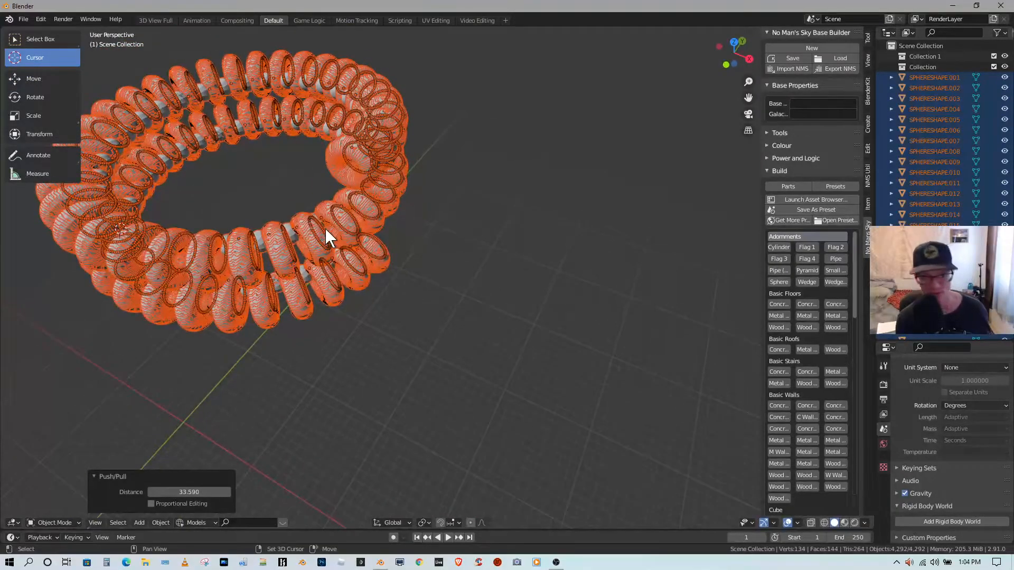
{"action": "key", "text": "shift+w"}
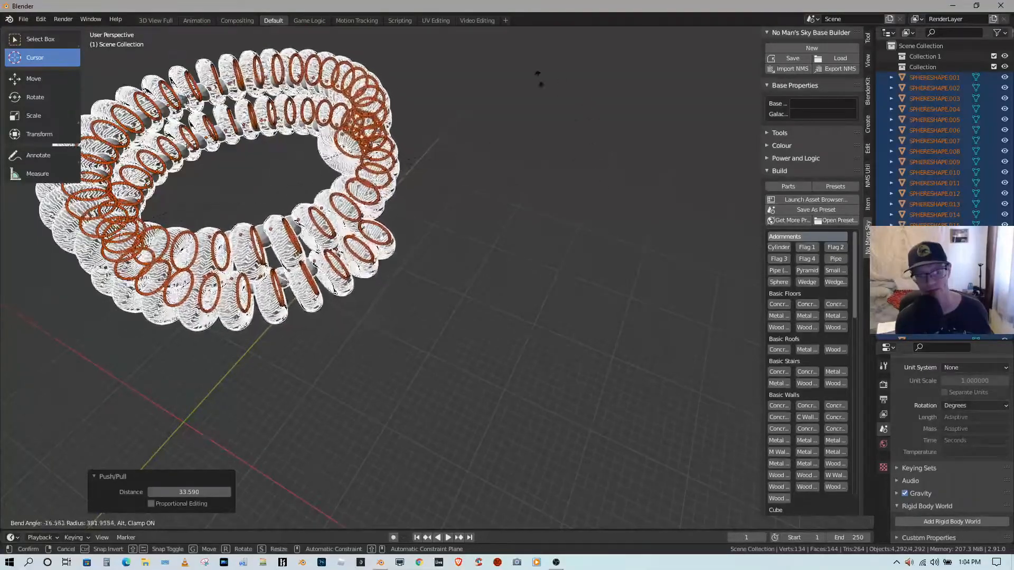
{"action": "left_click", "coordinate": [493, 70]}
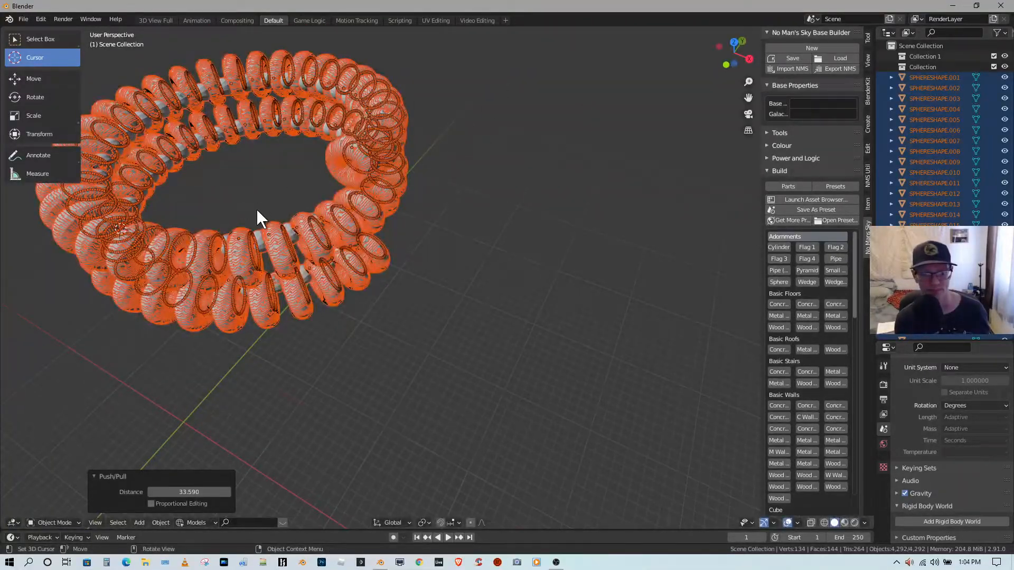
{"action": "middle_click_drag", "start_coordinate": [255, 208], "coordinate": [80, 244]}
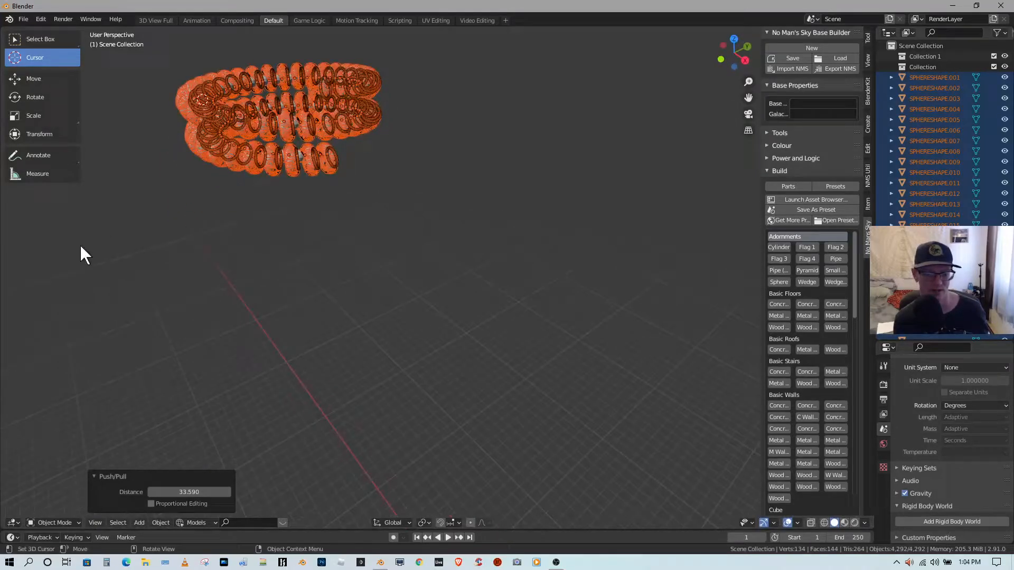
- Place the 3D cursor well outside the sphere coil and bend the selected spheres around it so that the ring tilts upright
{"action": "left_click", "coordinate": [27, 273]}
{"action": "middle_click_drag", "start_coordinate": [197, 227], "coordinate": [228, 244]}
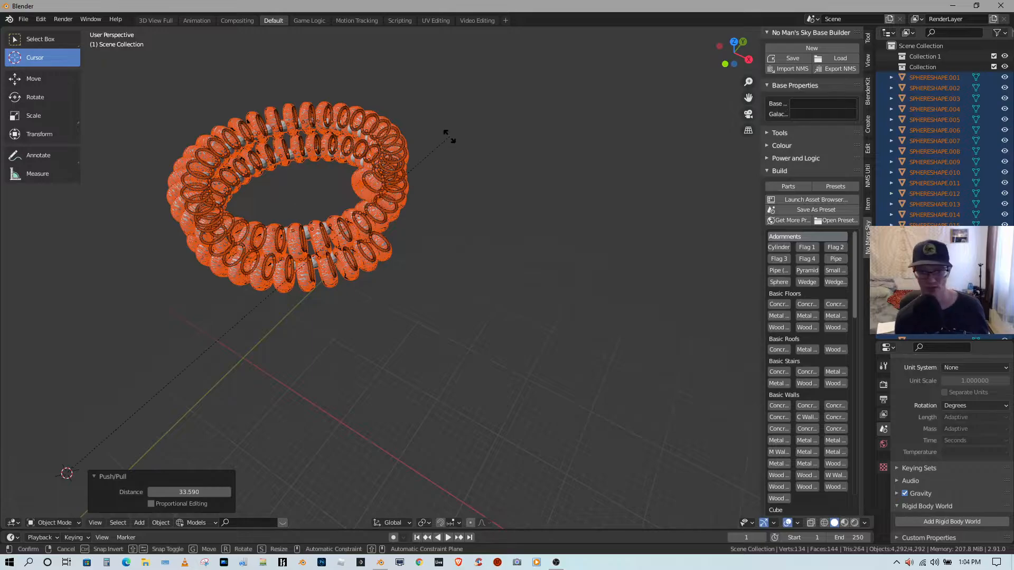
{"action": "key", "text": "shift+w"}
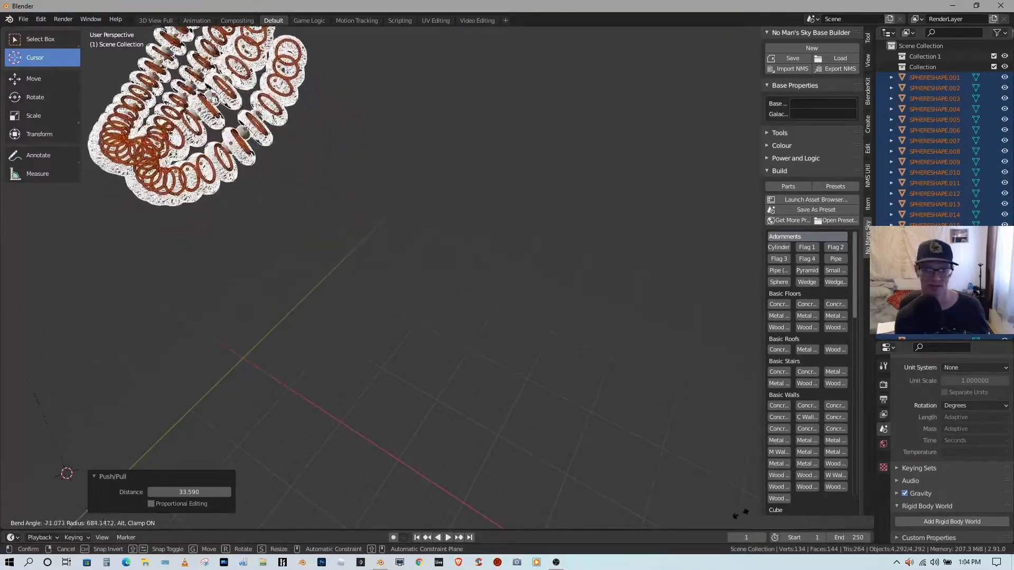
{"action": "left_click", "coordinate": [705, 516]}
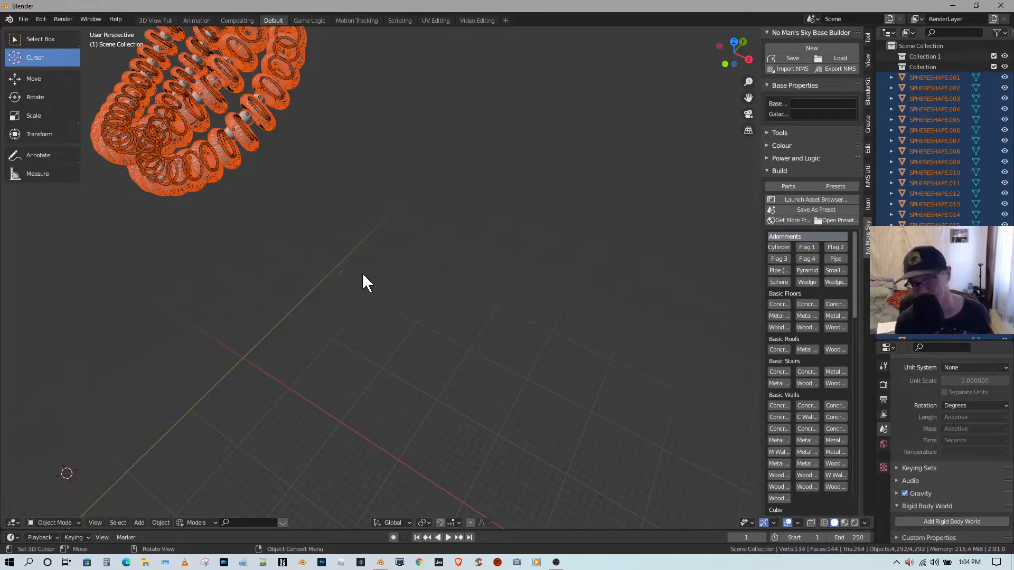
- Examine the bent sphere coil up close and from several angles, and look through the available object transform and clear operations
{"action": "scroll", "coordinate": [362, 273], "scroll_direction": "down", "scroll_amount": 4}
{"action": "scroll", "coordinate": [364, 252], "scroll_direction": "up", "scroll_amount": 2}
{"action": "middle_click_drag", "start_coordinate": [362, 252], "coordinate": [431, 271]}
{"action": "scroll", "coordinate": [430, 270], "scroll_direction": "up", "scroll_amount": 5}
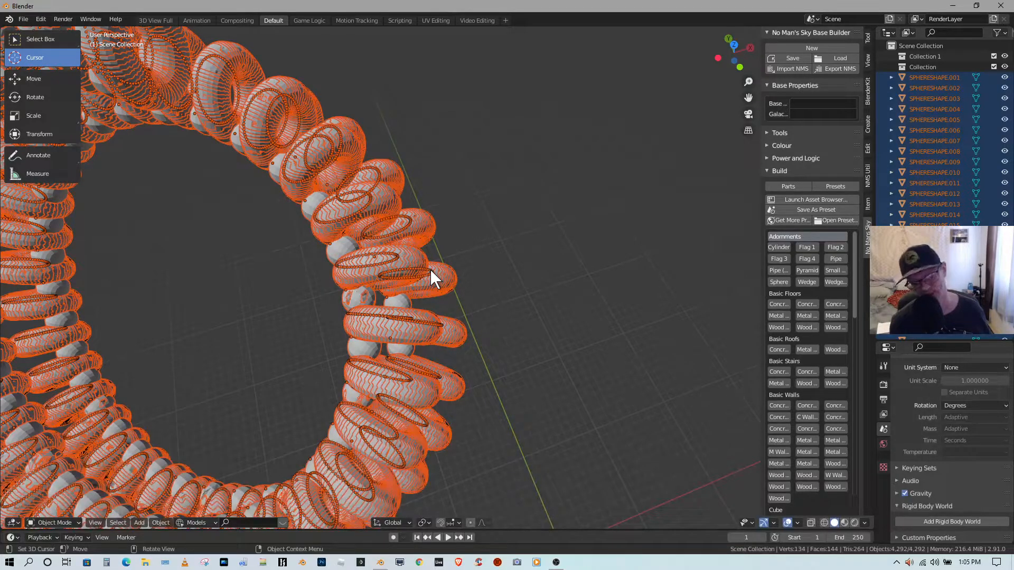
{"action": "scroll", "coordinate": [421, 264], "scroll_direction": "down", "scroll_amount": 5}
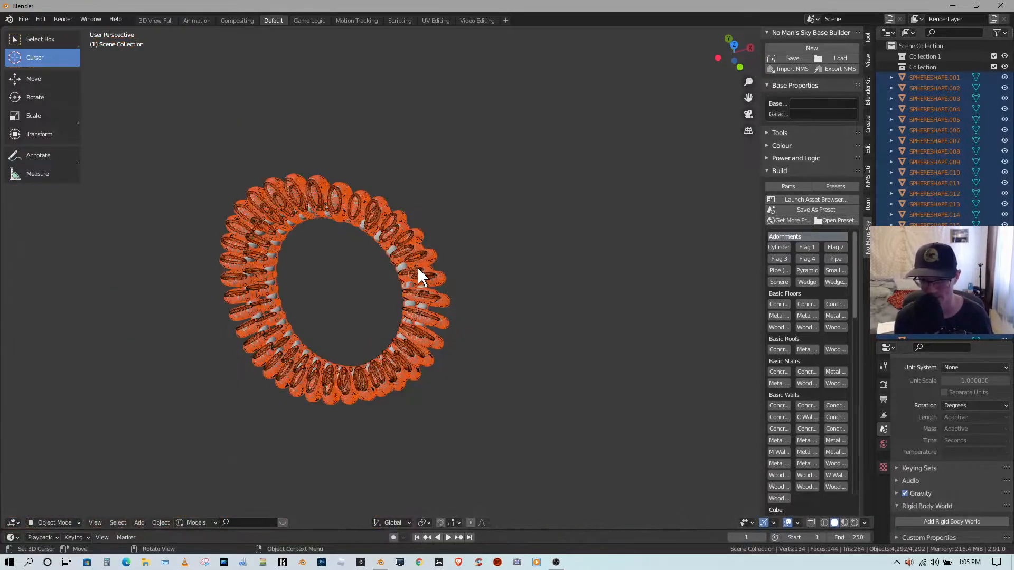
{"action": "scroll", "coordinate": [423, 268], "scroll_direction": "up", "scroll_amount": 5}
{"action": "middle_click_drag", "start_coordinate": [345, 297], "coordinate": [369, 297]}
{"action": "left_click", "coordinate": [158, 524]}
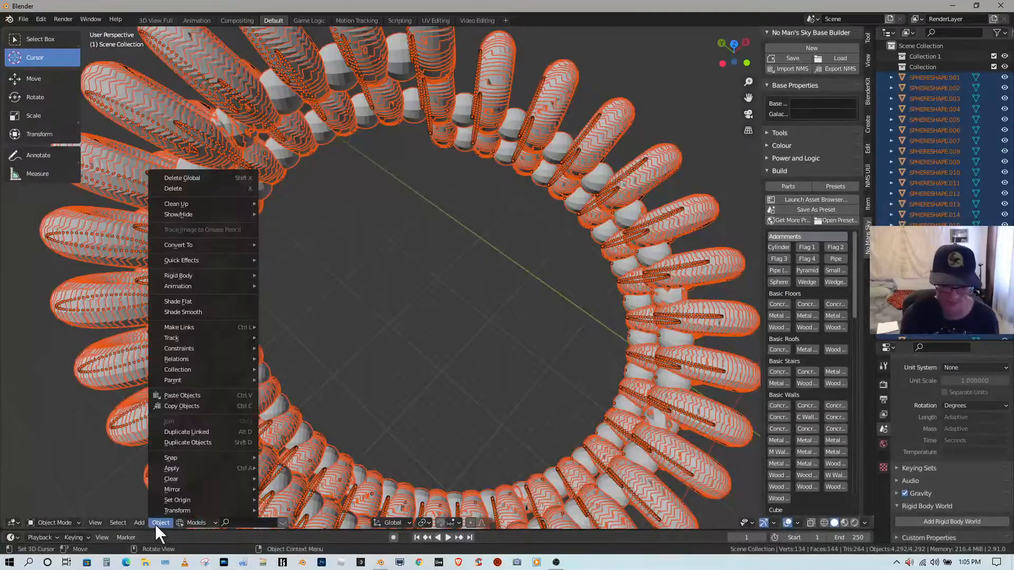
{"action": "mouse_move", "coordinate": [186, 509]}
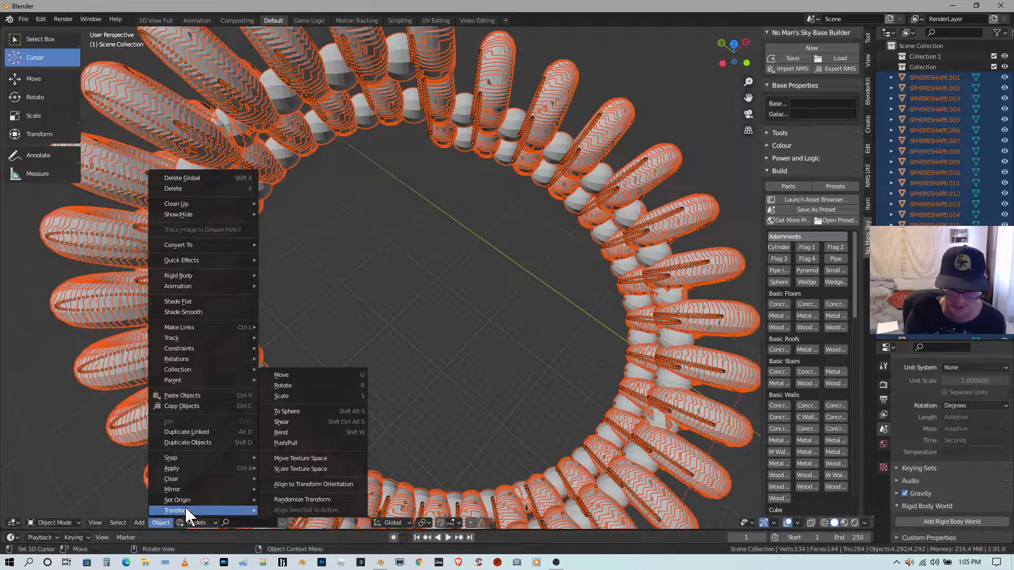
{"action": "mouse_move", "coordinate": [179, 477]}
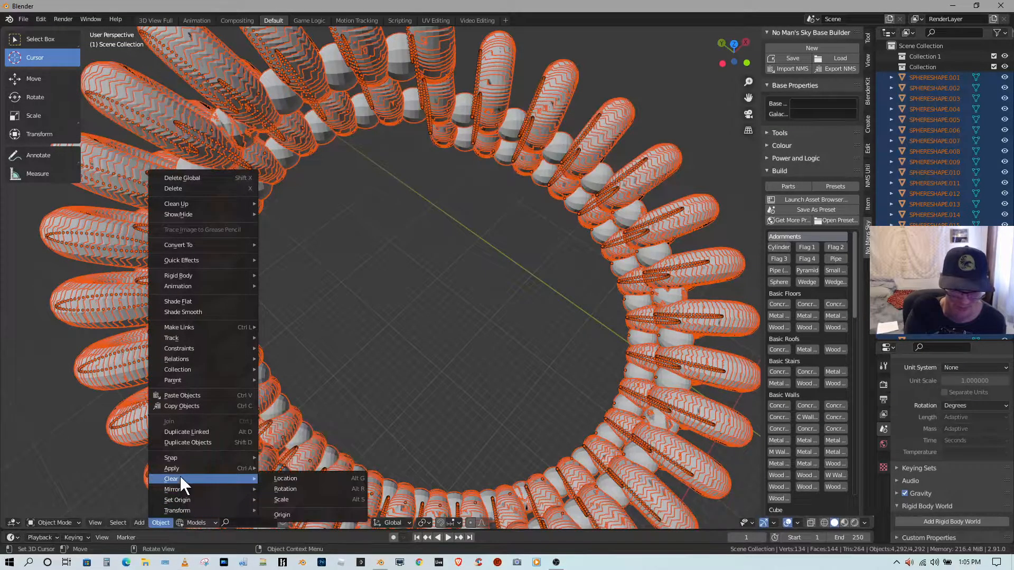
{"action": "scroll", "coordinate": [468, 427], "scroll_direction": "down", "scroll_amount": 6}
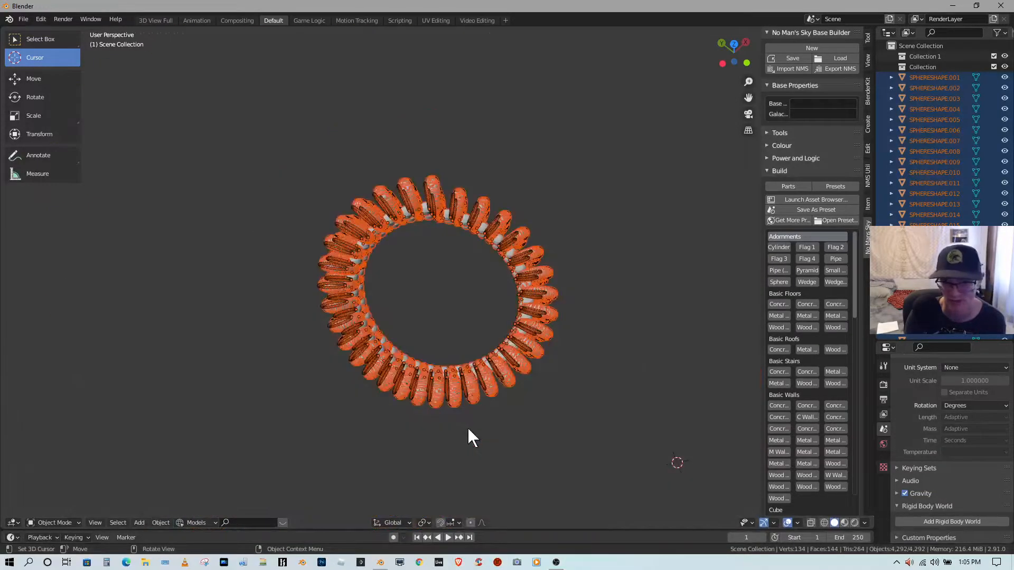
{"action": "scroll", "coordinate": [470, 426], "scroll_direction": "up", "scroll_amount": 8}
{"action": "scroll", "coordinate": [473, 426], "scroll_direction": "down", "scroll_amount": 6}
- Create a linked duplicate of all the selected spheres of the bent coil in place
{"action": "middle_click_drag", "start_coordinate": [496, 420], "coordinate": [543, 396]}
{"action": "middle_click_drag", "start_coordinate": [577, 286], "coordinate": [487, 310]}
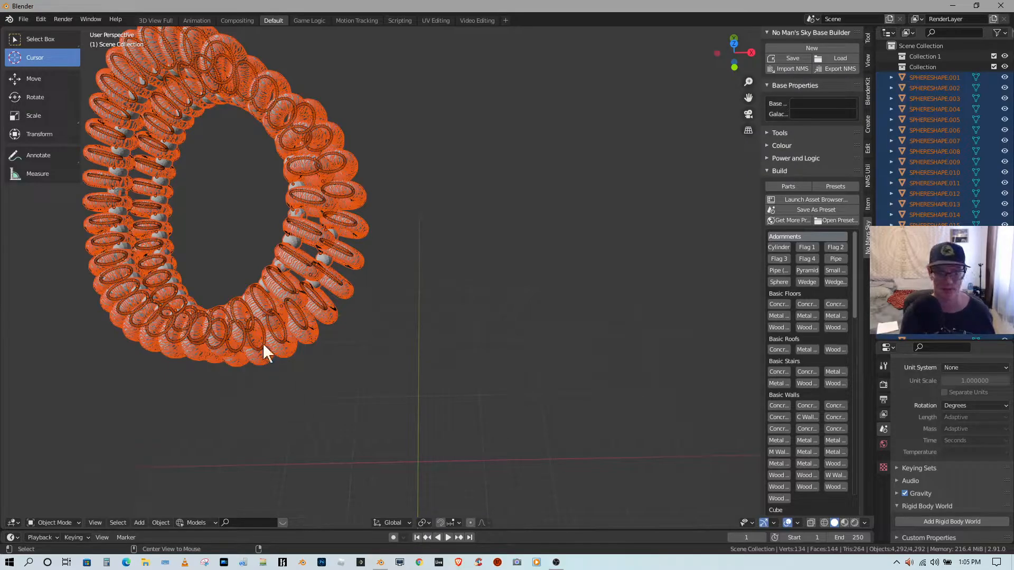
{"action": "key", "text": "alt+d"}
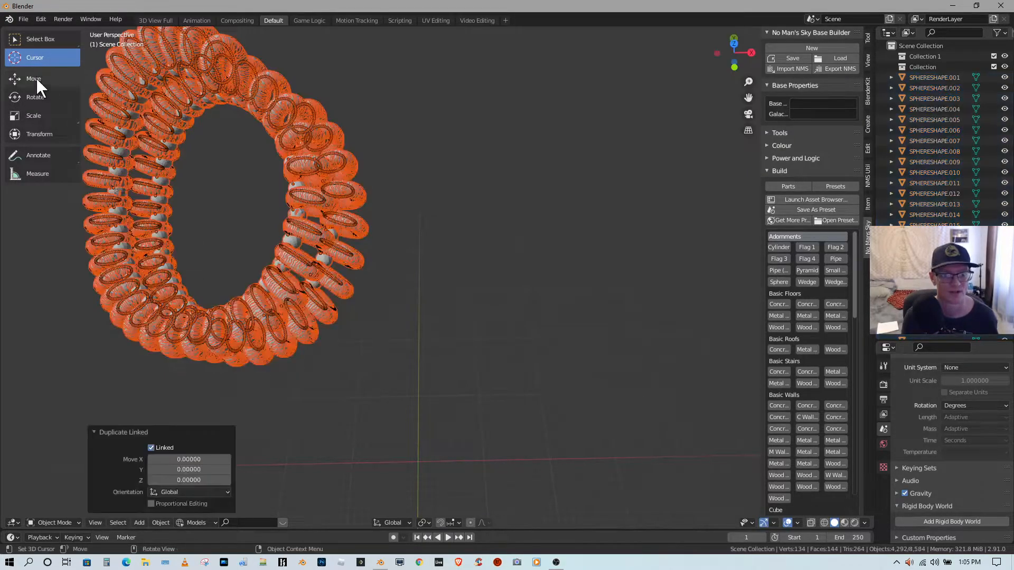
- Move the duplicated sphere coil about 464 units along the global X axis, clear of the original coil
{"action": "left_click", "coordinate": [36, 78]}
{"action": "left_click_drag", "start_coordinate": [239, 211], "coordinate": [608, 235]}
{"action": "middle_click_drag", "start_coordinate": [498, 233], "coordinate": [449, 212]}
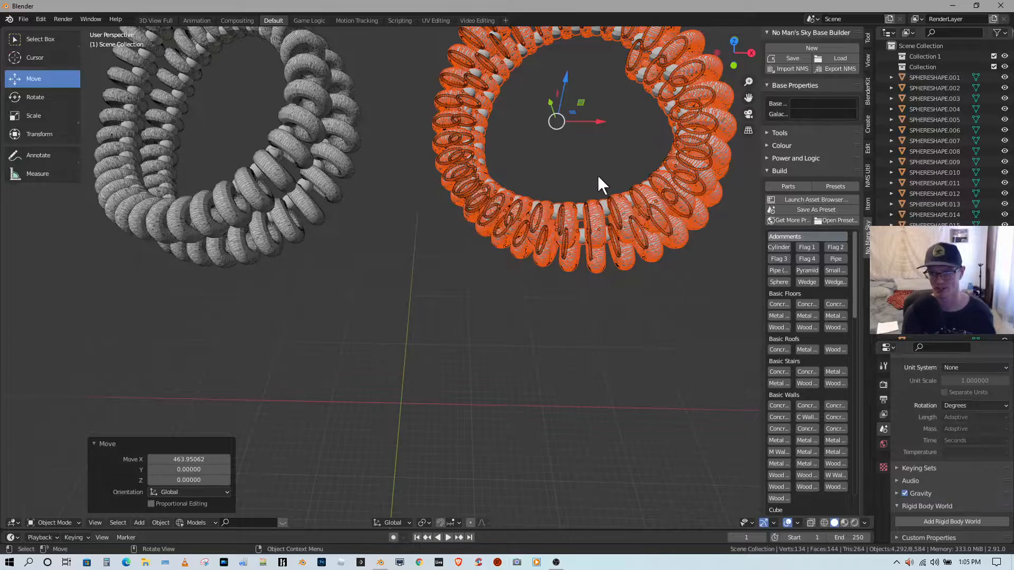
{"action": "middle_click_drag", "start_coordinate": [368, 235], "coordinate": [419, 220]}
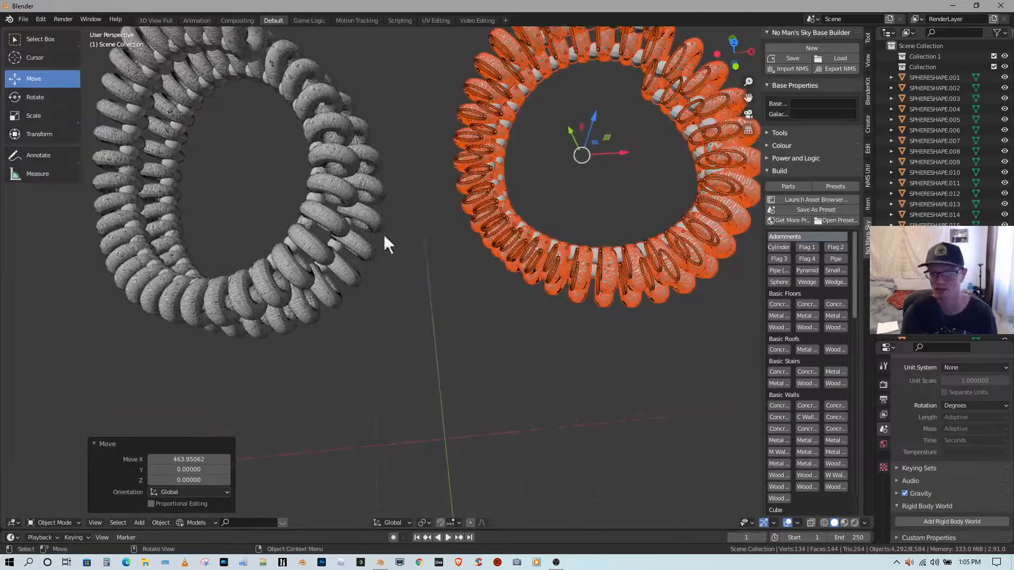
- Mirror the duplicated sphere coil across the global X axis
{"action": "left_click", "coordinate": [161, 523]}
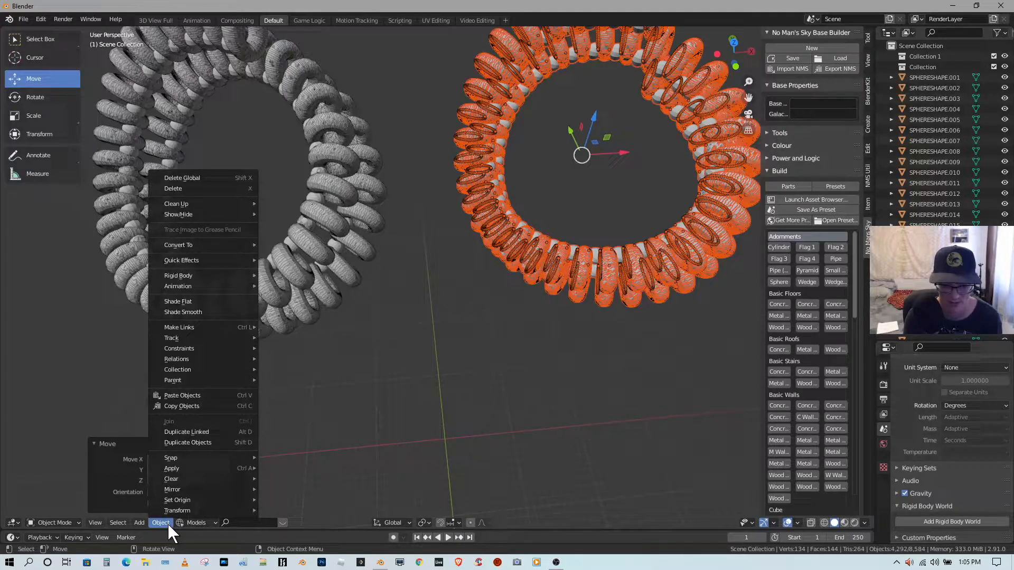
{"action": "mouse_move", "coordinate": [208, 489]}
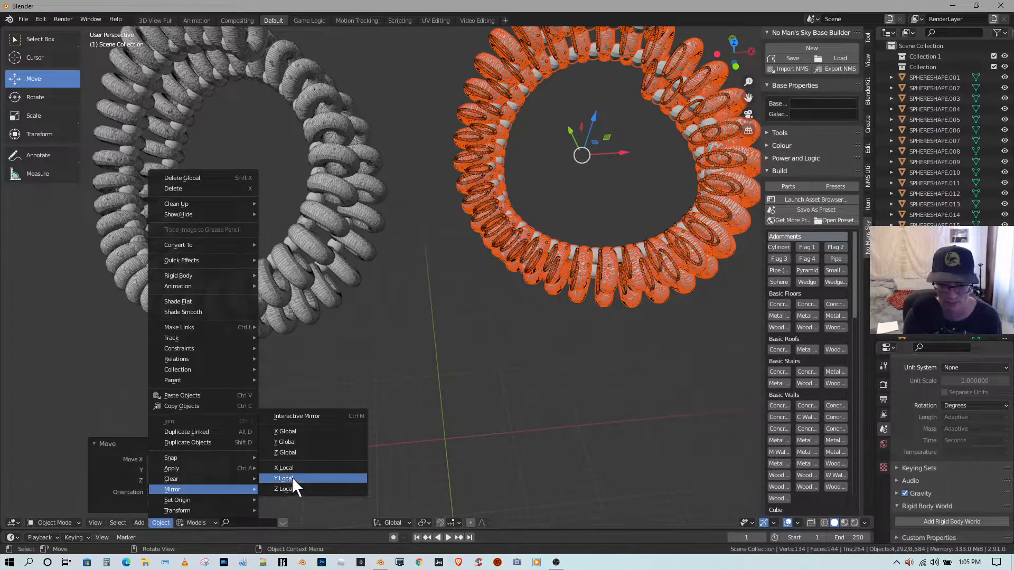
{"action": "left_click", "coordinate": [306, 430]}
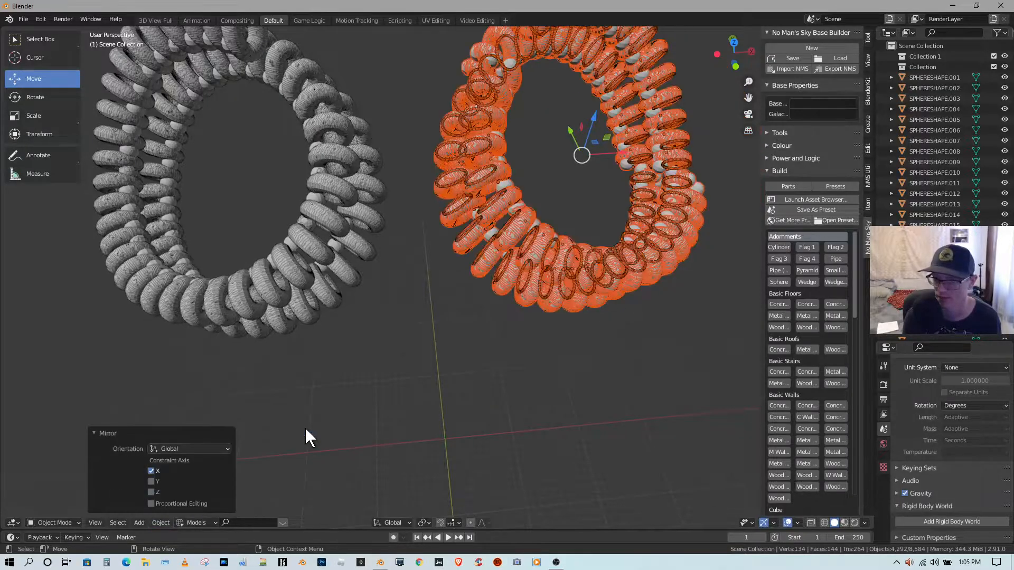
- Move the mirrored coil about -144 units along the global X axis so that its side interlocks with the original coil
{"action": "mouse_move", "coordinate": [463, 338]}
{"action": "middle_mouse_down"}
{"action": "mouse_move", "coordinate": [470, 330]}
{"action": "mouse_move", "coordinate": [455, 330]}
{"action": "middle_mouse_up"}
{"action": "left_click_drag", "start_coordinate": [540, 233], "coordinate": [454, 246]}
{"action": "middle_click_drag", "start_coordinate": [365, 262], "coordinate": [385, 289]}
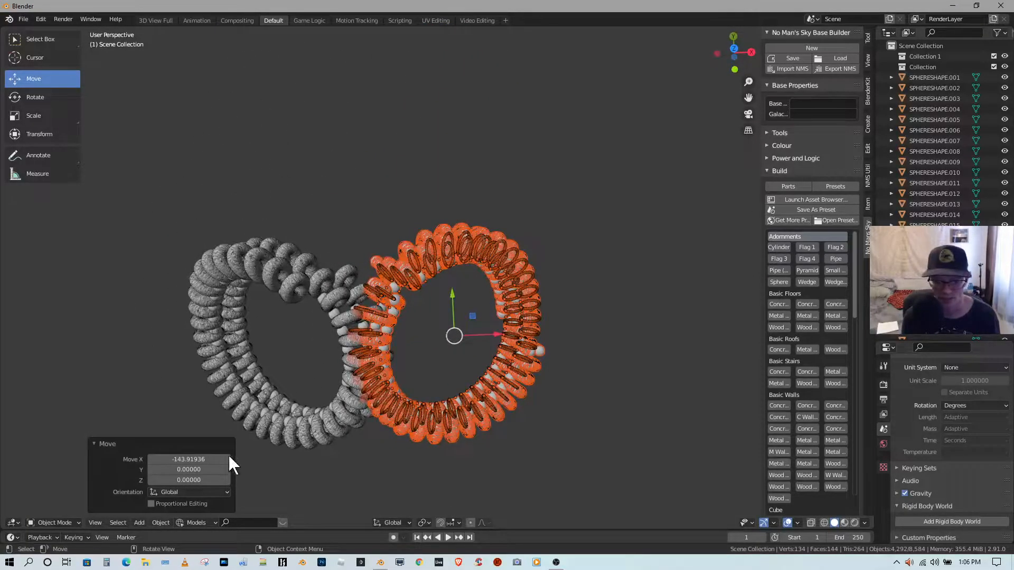
- Look through the available object operations and examine the joined pair of coils up close and from several angles
{"action": "left_click", "coordinate": [167, 522]}
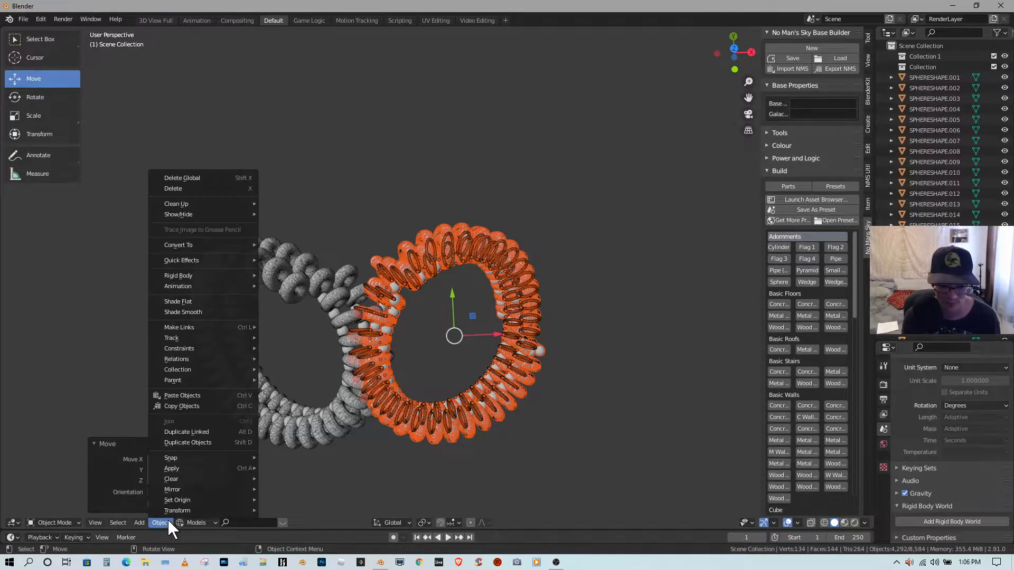
{"action": "mouse_move", "coordinate": [191, 467]}
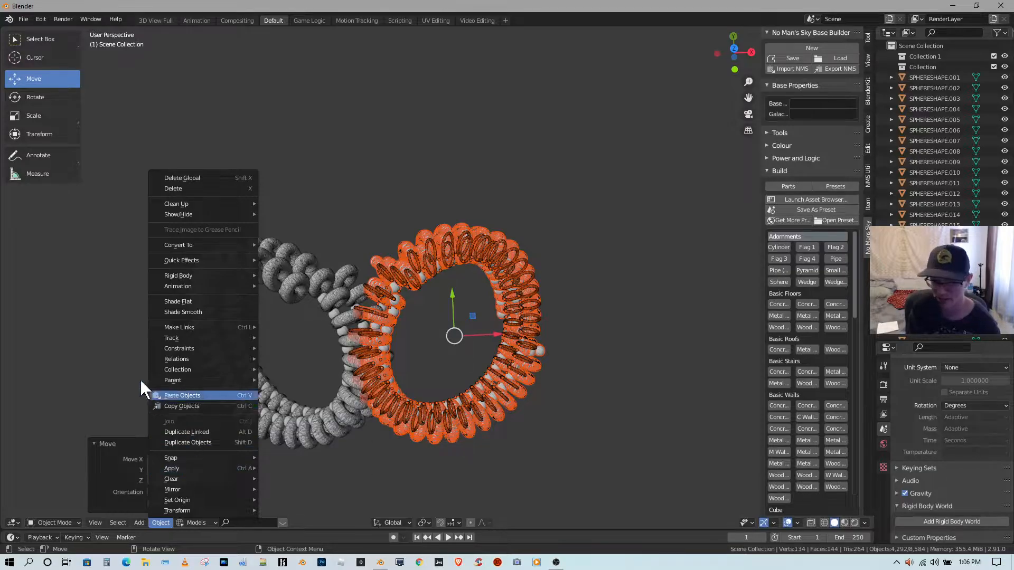
{"action": "middle_click_drag", "start_coordinate": [191, 309], "coordinate": [308, 314]}
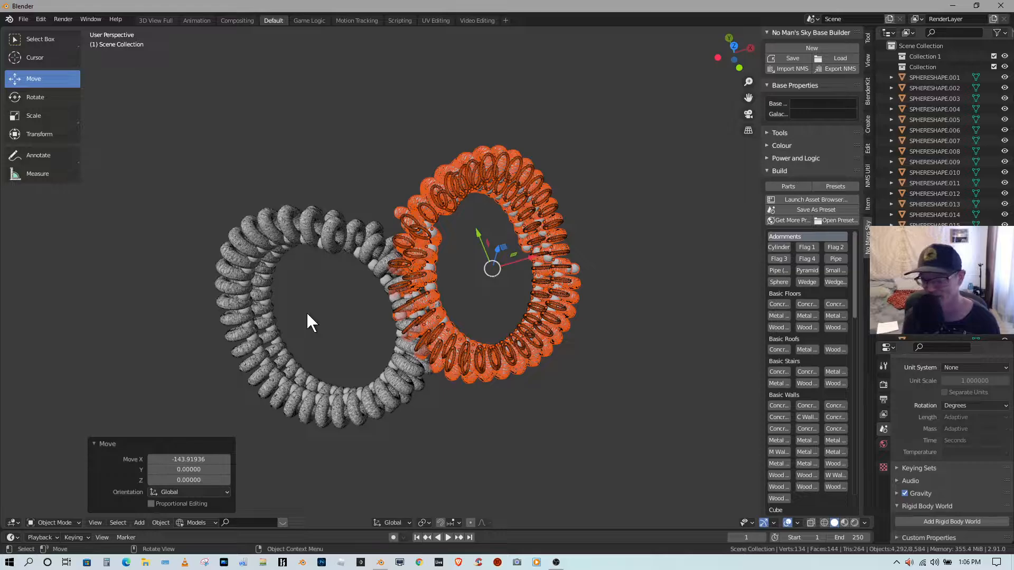
{"action": "scroll", "coordinate": [597, 298], "scroll_direction": "down", "scroll_amount": 2}
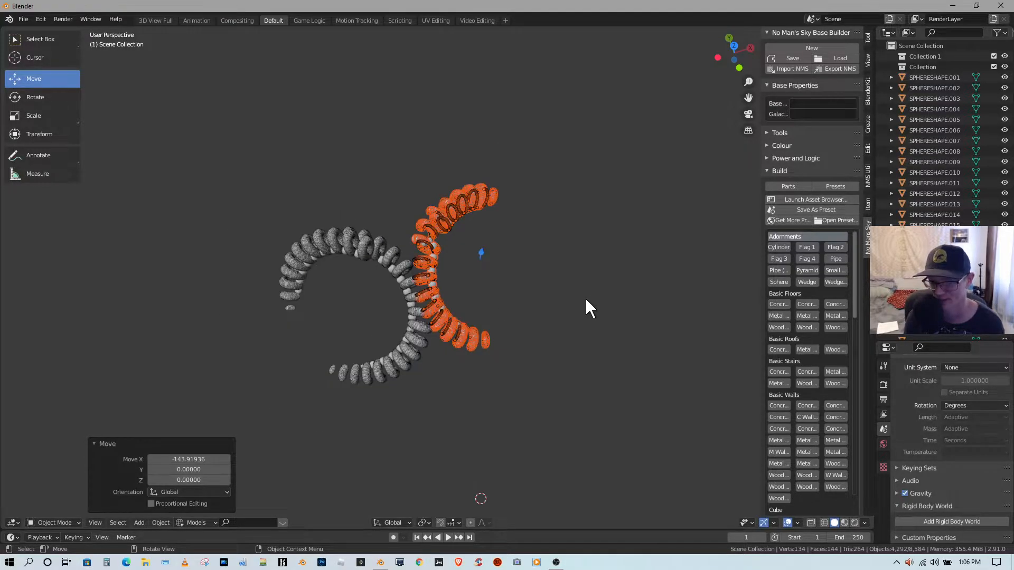
{"action": "scroll", "coordinate": [586, 300], "scroll_direction": "up", "scroll_amount": 6}
{"action": "scroll", "coordinate": [585, 301], "scroll_direction": "up", "scroll_amount": 4}
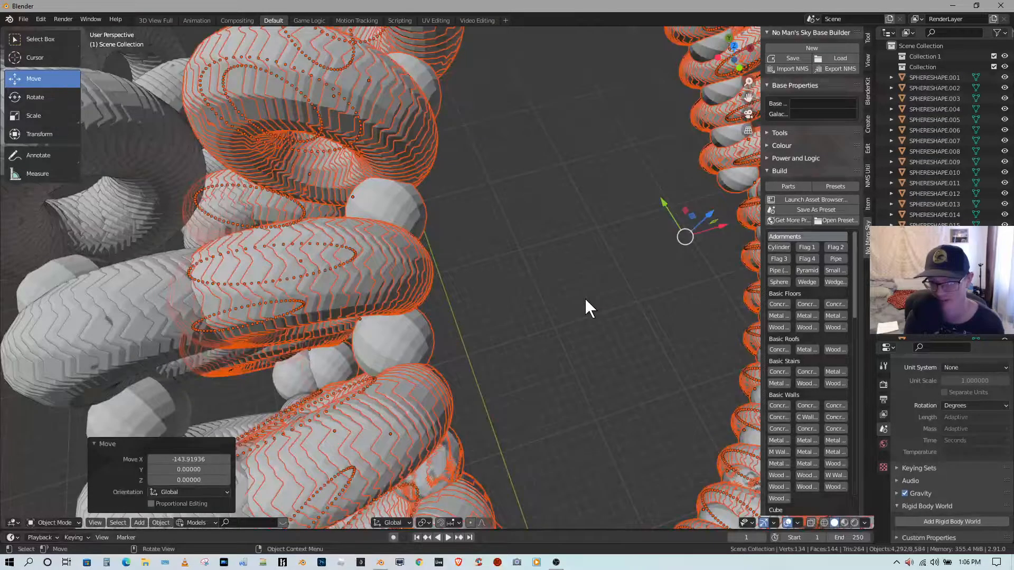
{"action": "scroll", "coordinate": [586, 300], "scroll_direction": "down", "scroll_amount": 4}
{"action": "mouse_move", "coordinate": [585, 300]}
{"action": "middle_mouse_down"}
{"action": "mouse_move", "coordinate": [617, 302]}
{"action": "mouse_move", "coordinate": [578, 292]}
{"action": "mouse_move", "coordinate": [610, 289]}
{"action": "mouse_move", "coordinate": [638, 306]}
{"action": "mouse_move", "coordinate": [591, 303]}
{"action": "mouse_move", "coordinate": [523, 277]}
{"action": "mouse_move", "coordinate": [598, 280]}
{"action": "mouse_move", "coordinate": [578, 289]}
{"action": "middle_mouse_up"}
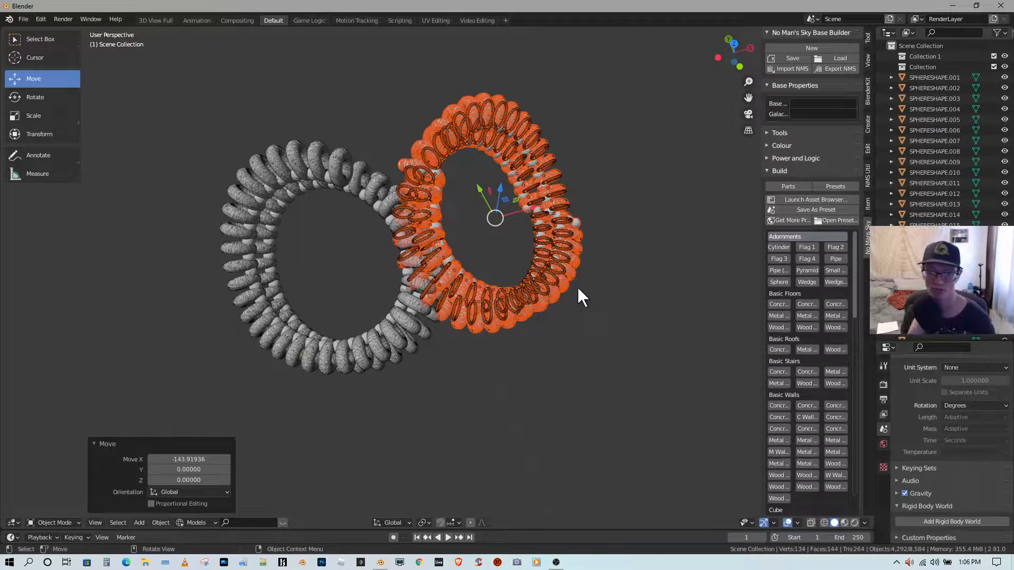